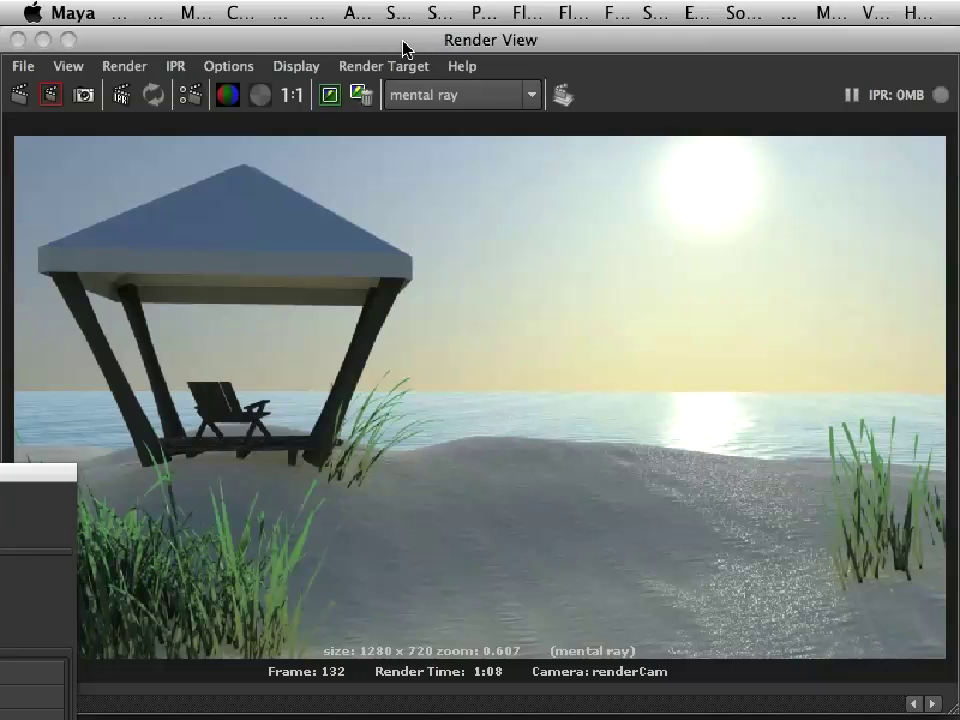
{"action": "left_click", "coordinate": [405, 48]}
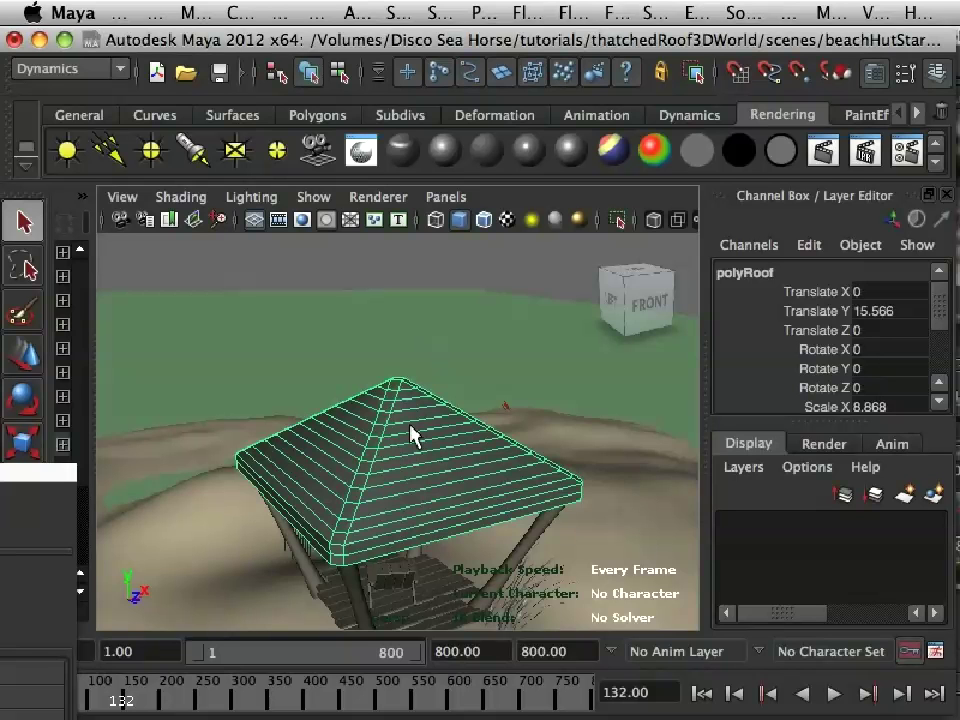
{"action": "left_click_drag", "start_coordinate": [476, 516], "coordinate": [388, 463], "text": "alt"}
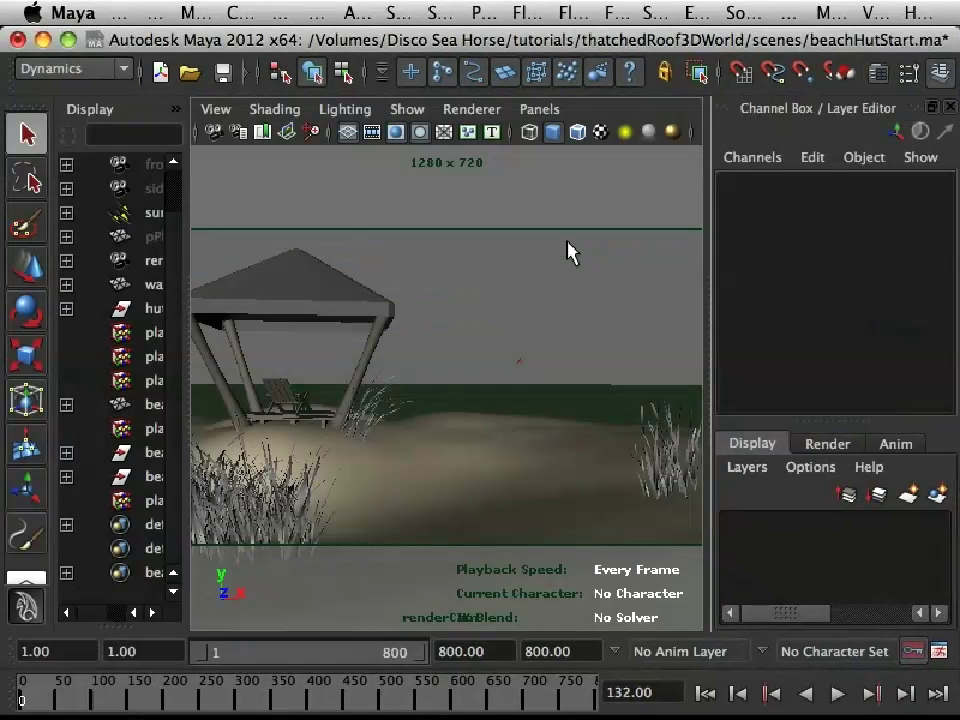
Step: Select the beach hut's roof and frame it from above in the perspective view
{"action": "left_click", "coordinate": [313, 283]}
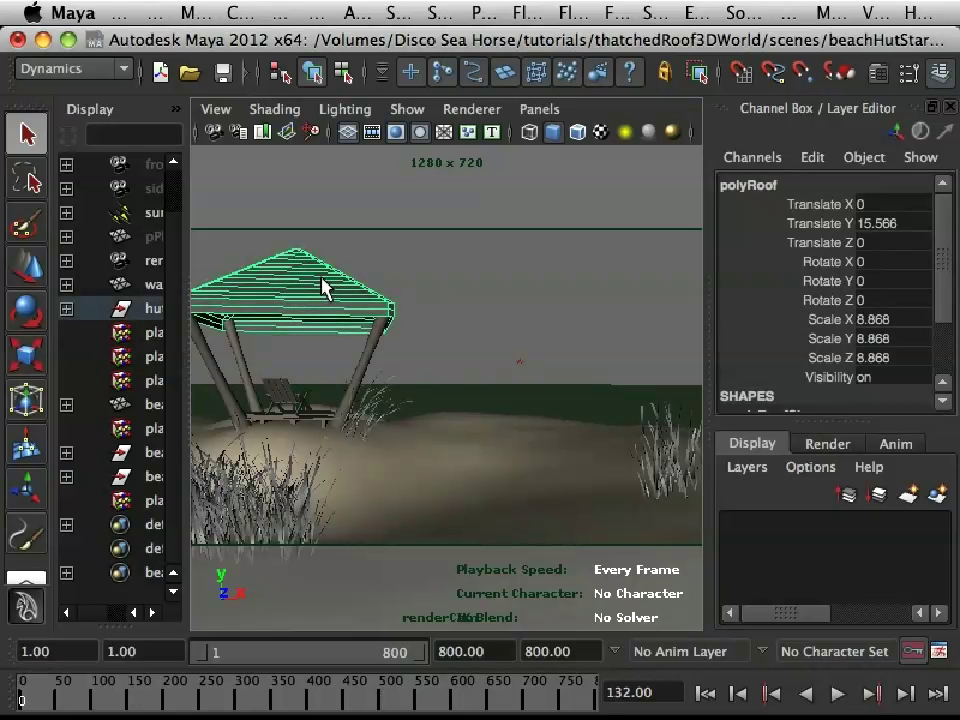
{"action": "key", "text": "space"}
{"action": "left_click_drag", "start_coordinate": [478, 326], "coordinate": [405, 356]}
{"action": "key", "text": "f"}
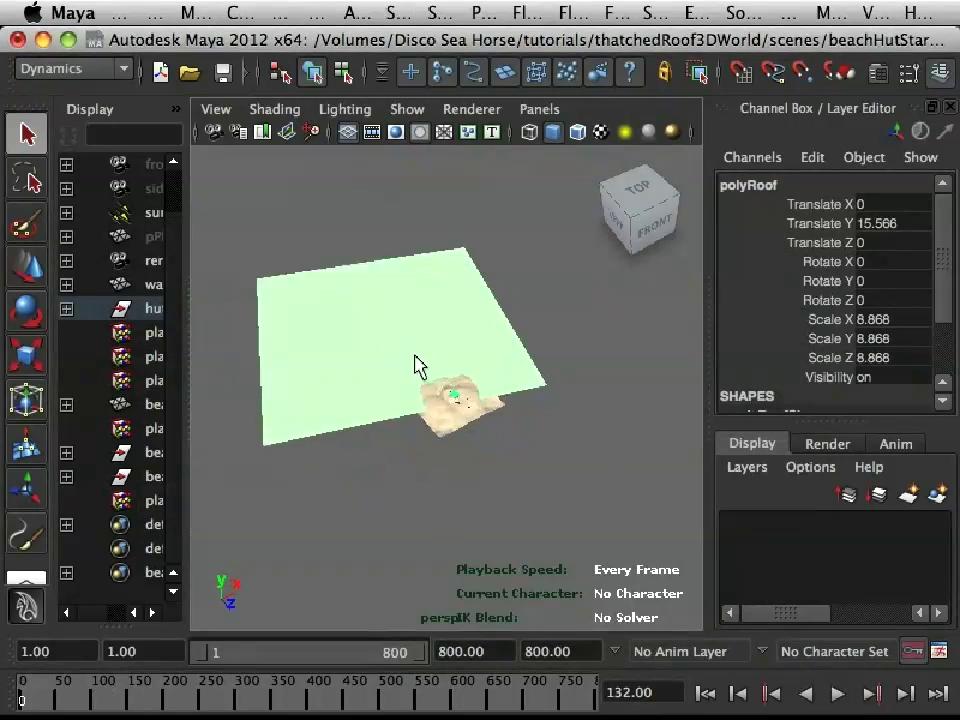
{"action": "left_click_drag", "start_coordinate": [521, 414], "coordinate": [453, 374], "text": "alt"}
{"action": "right_click_drag", "start_coordinate": [453, 374], "coordinate": [508, 380], "text": "alt"}
{"action": "middle_click_drag", "start_coordinate": [508, 380], "coordinate": [504, 285], "text": "alt"}
{"action": "right_click_drag", "start_coordinate": [544, 328], "coordinate": [447, 323], "text": "alt"}
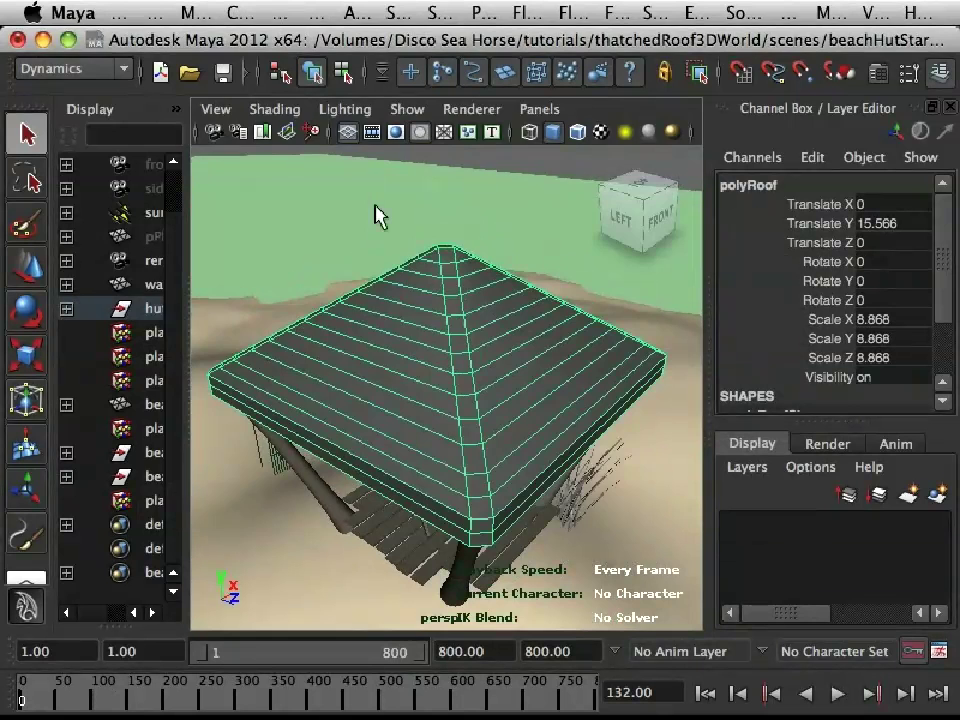
Step: Open the UV Texture Editor for the roof and turn on shaded display of its UVs
{"action": "key", "text": "space"}
{"action": "key", "text": "space"}
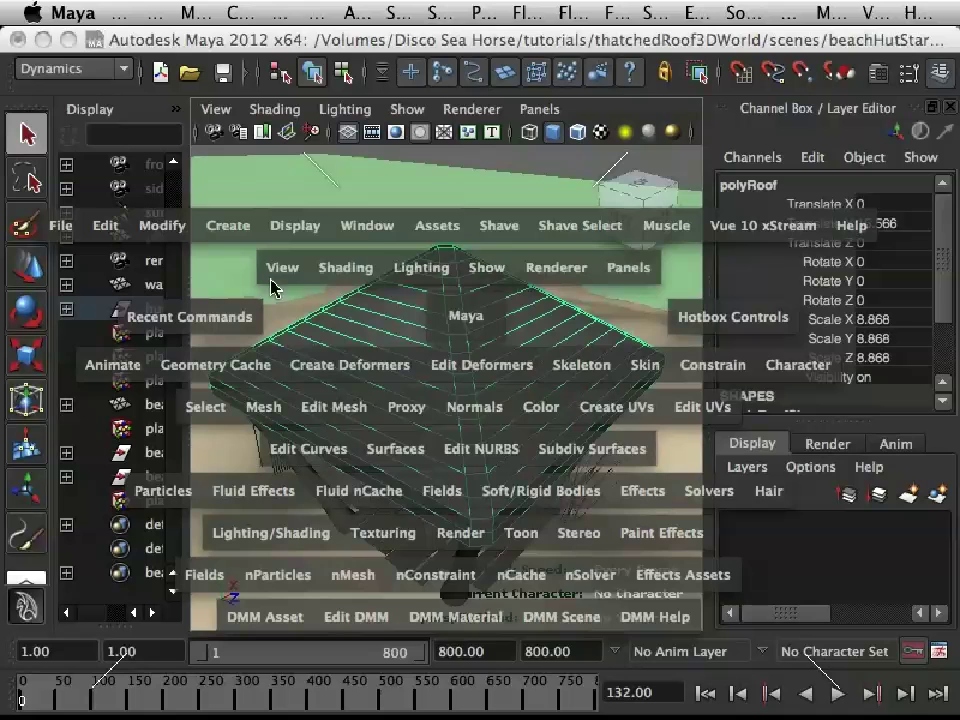
{"action": "left_click", "coordinate": [379, 228]}
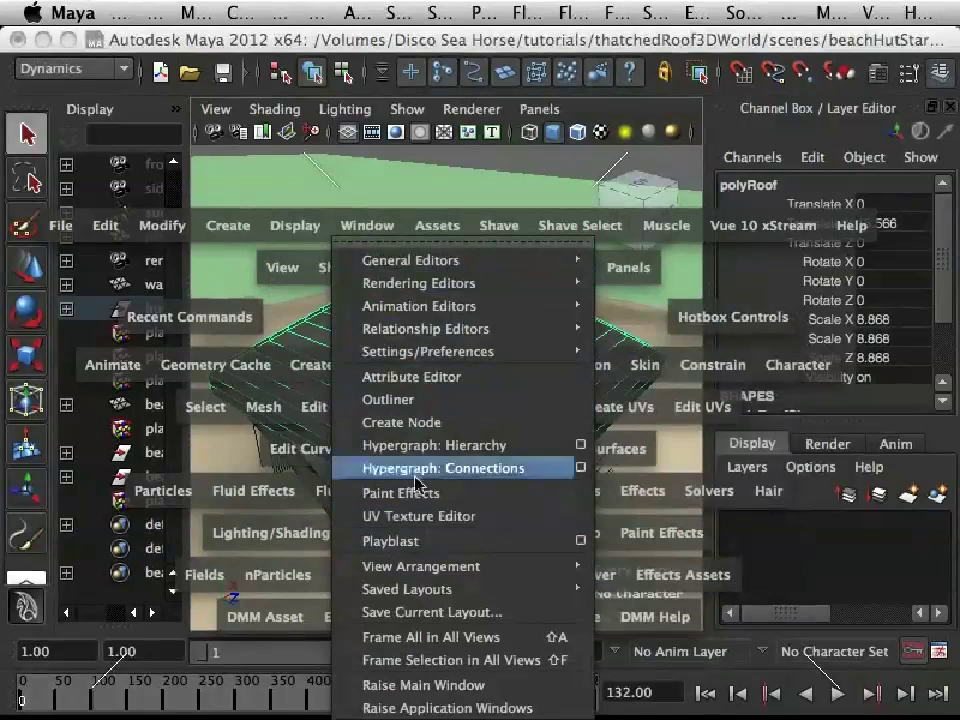
{"action": "left_click", "coordinate": [420, 518]}
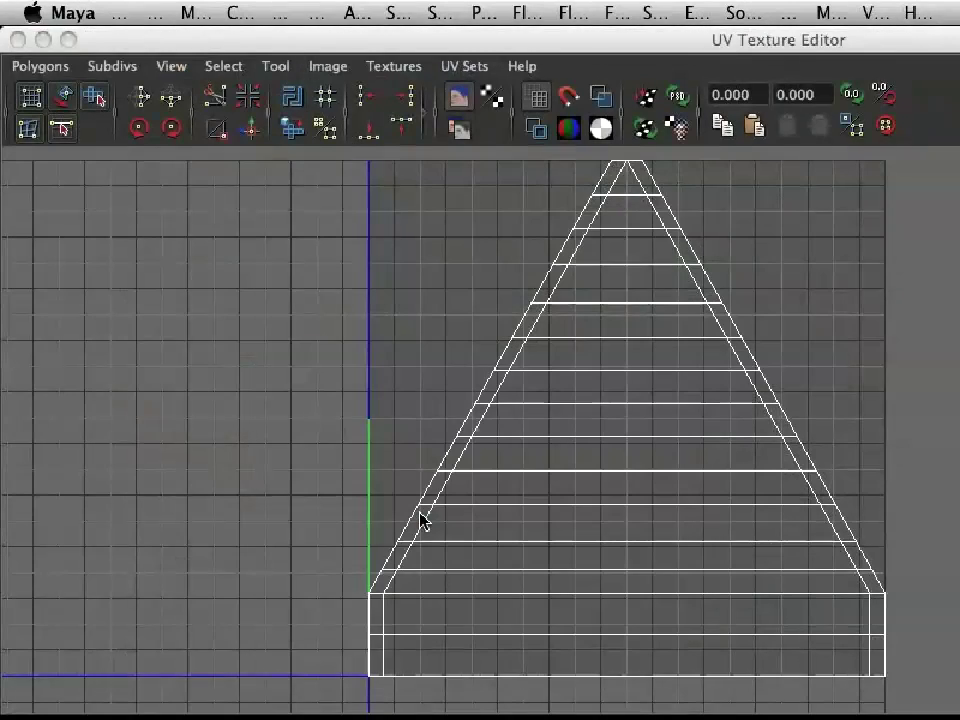
{"action": "left_click_drag", "start_coordinate": [608, 47], "coordinate": [485, 40]}
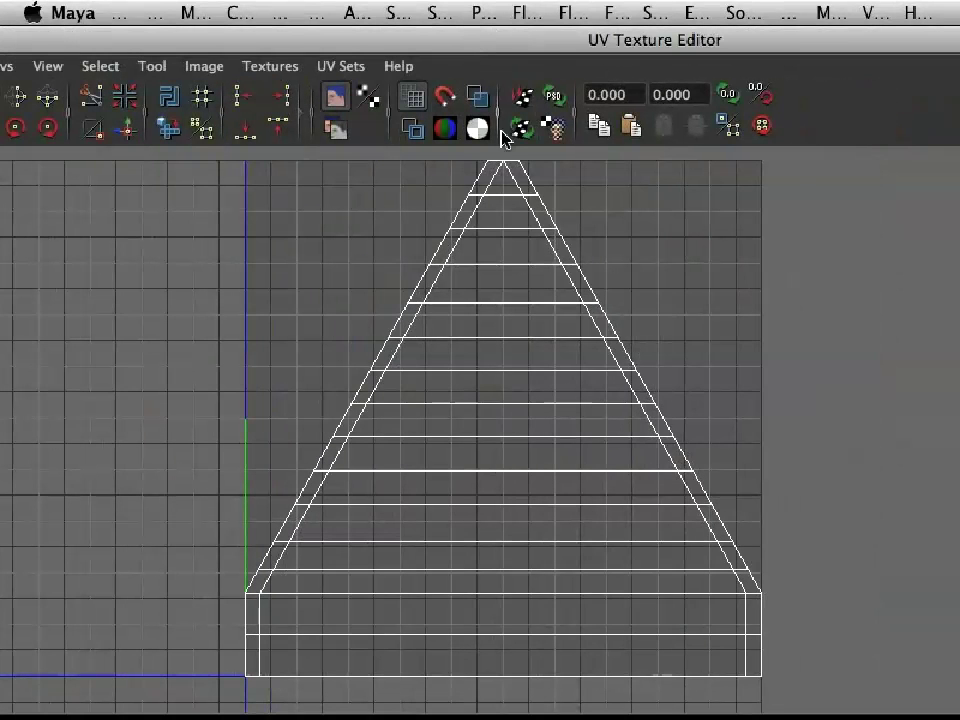
{"action": "left_click", "coordinate": [479, 95]}
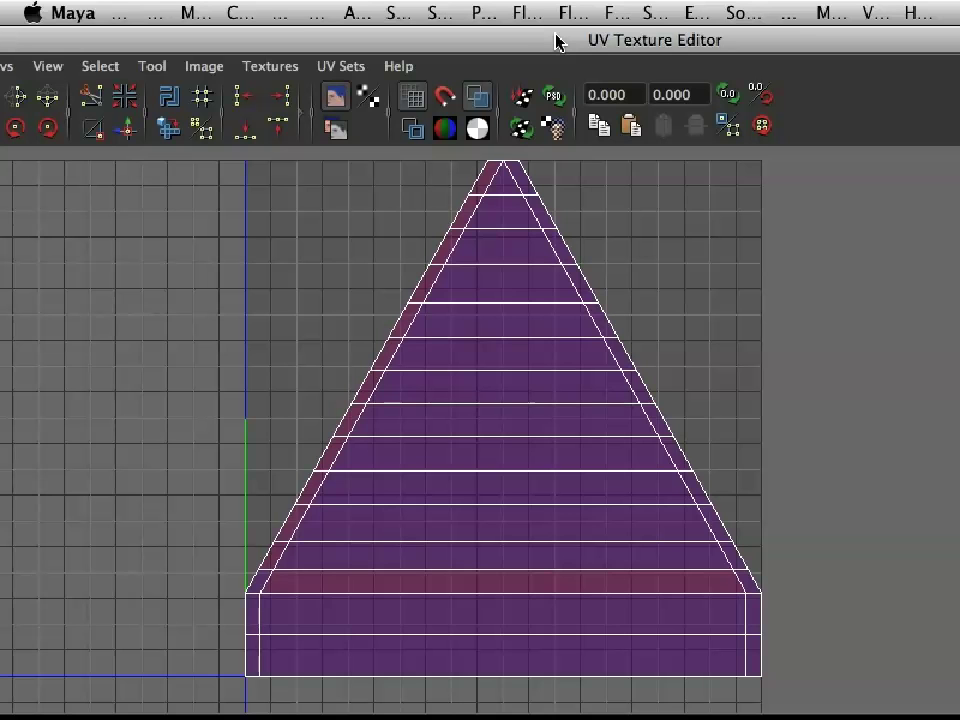
Step: Apply a planar UV projection to the roof from the Y axis, fitted to the bounding box, working from the top view
{"action": "left_click_drag", "start_coordinate": [557, 42], "coordinate": [564, 692]}
{"action": "key", "text": "space"}
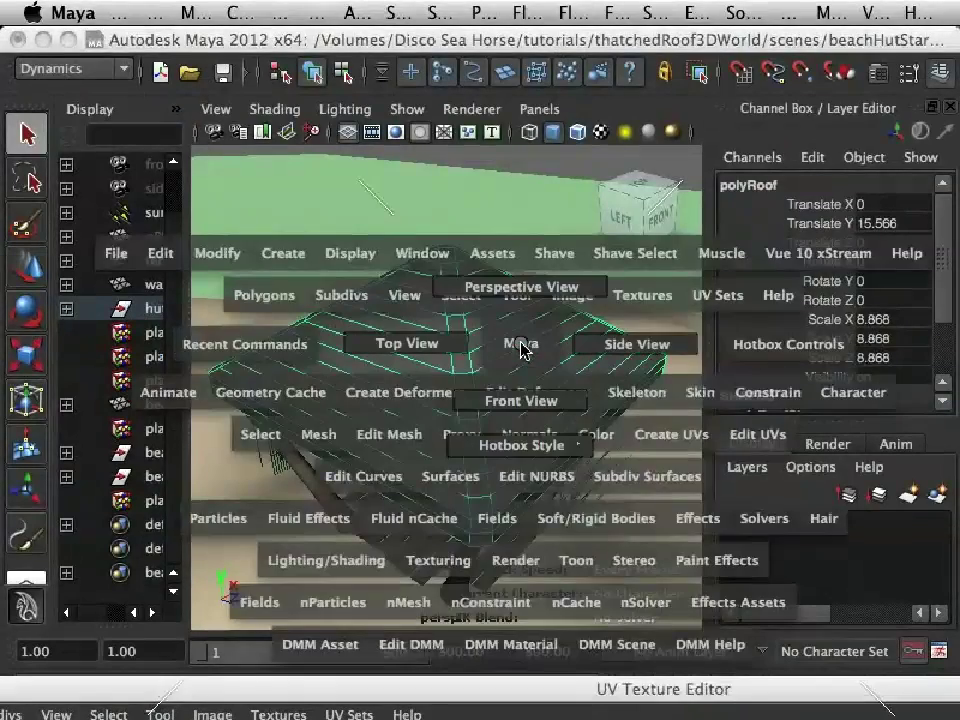
{"action": "key", "text": "space"}
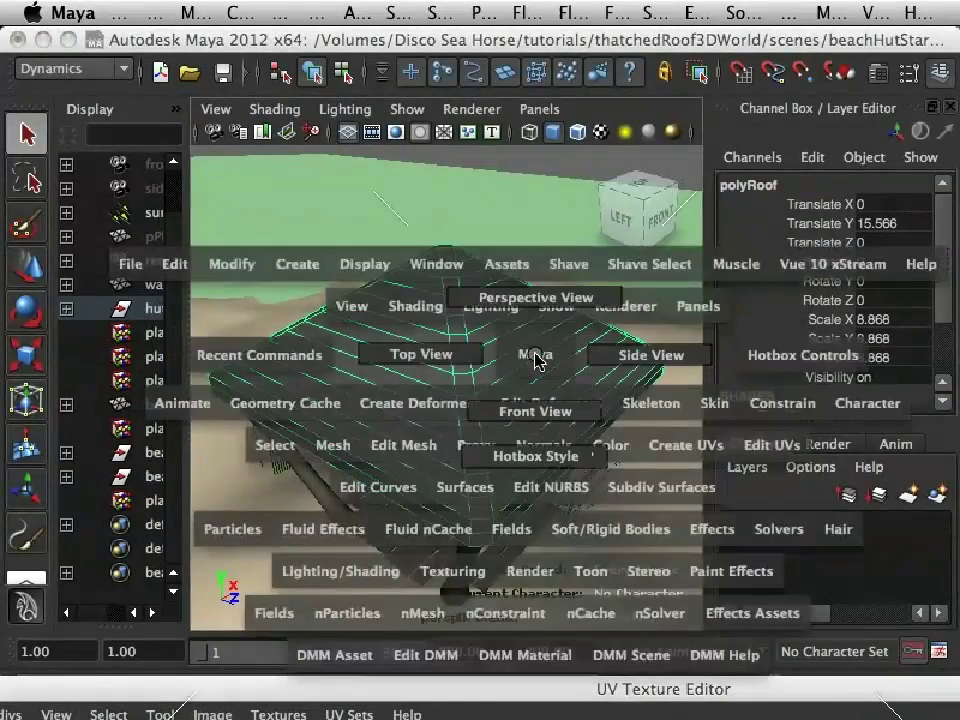
{"action": "left_click", "coordinate": [411, 354]}
{"action": "middle_click_drag", "start_coordinate": [454, 439], "coordinate": [397, 250], "text": "alt"}
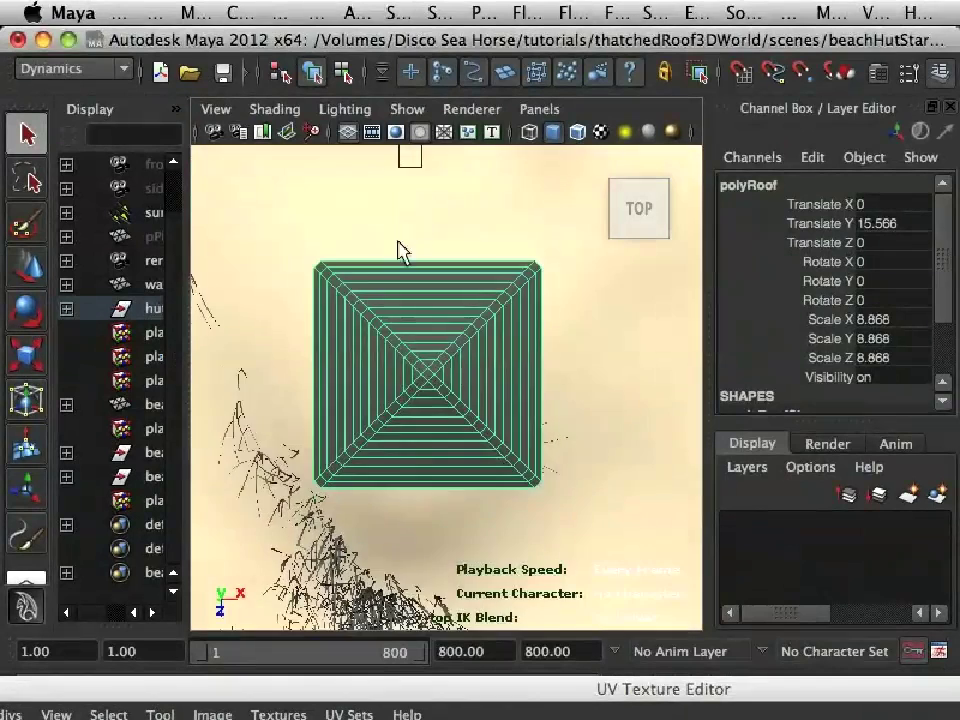
{"action": "right_click_drag", "start_coordinate": [398, 242], "coordinate": [499, 311], "text": "alt"}
{"action": "middle_click_drag", "start_coordinate": [499, 311], "coordinate": [528, 335], "text": "alt"}
{"action": "right_click_drag", "start_coordinate": [528, 335], "coordinate": [531, 336], "text": "alt"}
{"action": "middle_click_drag", "start_coordinate": [527, 331], "coordinate": [516, 330], "text": "alt"}
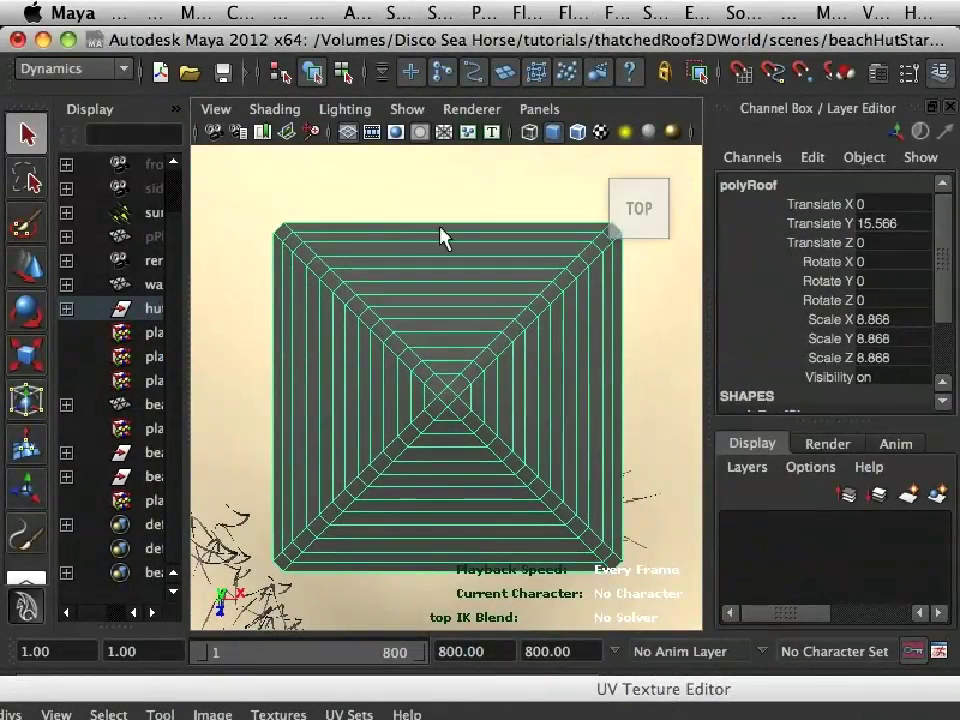
{"action": "key", "text": "space"}
{"action": "left_click", "coordinate": [600, 318]}
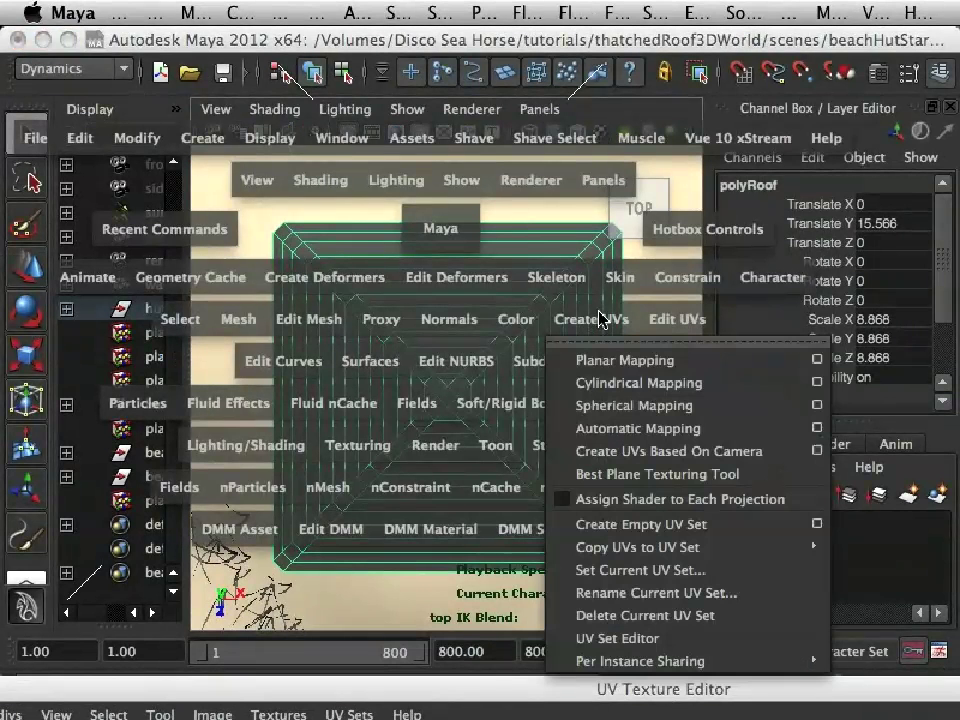
{"action": "left_click", "coordinate": [818, 359]}
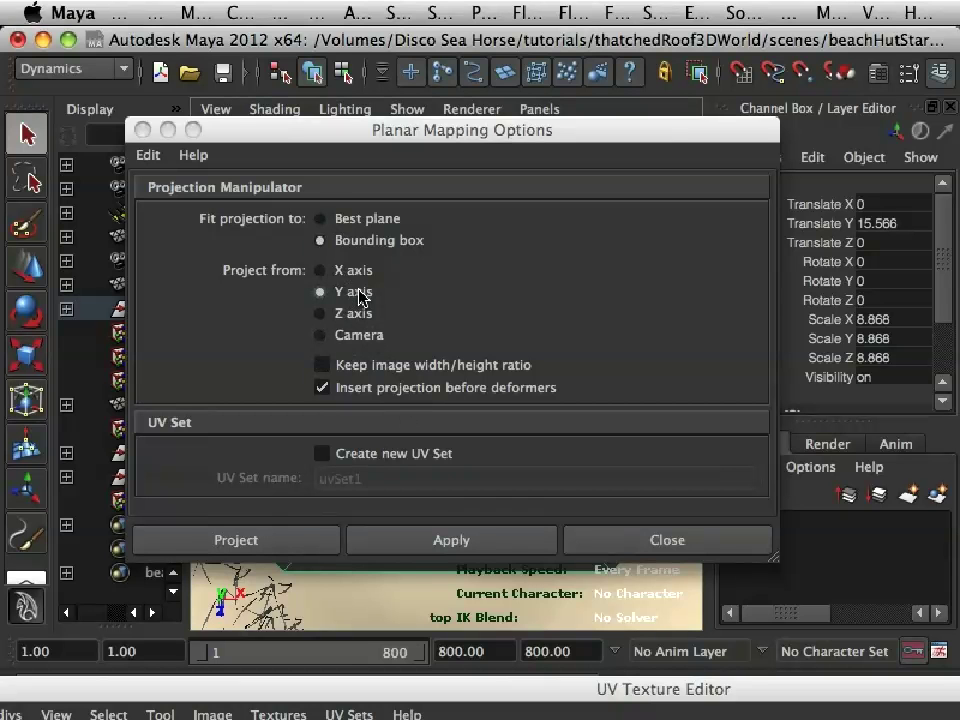
{"action": "left_click", "coordinate": [289, 548]}
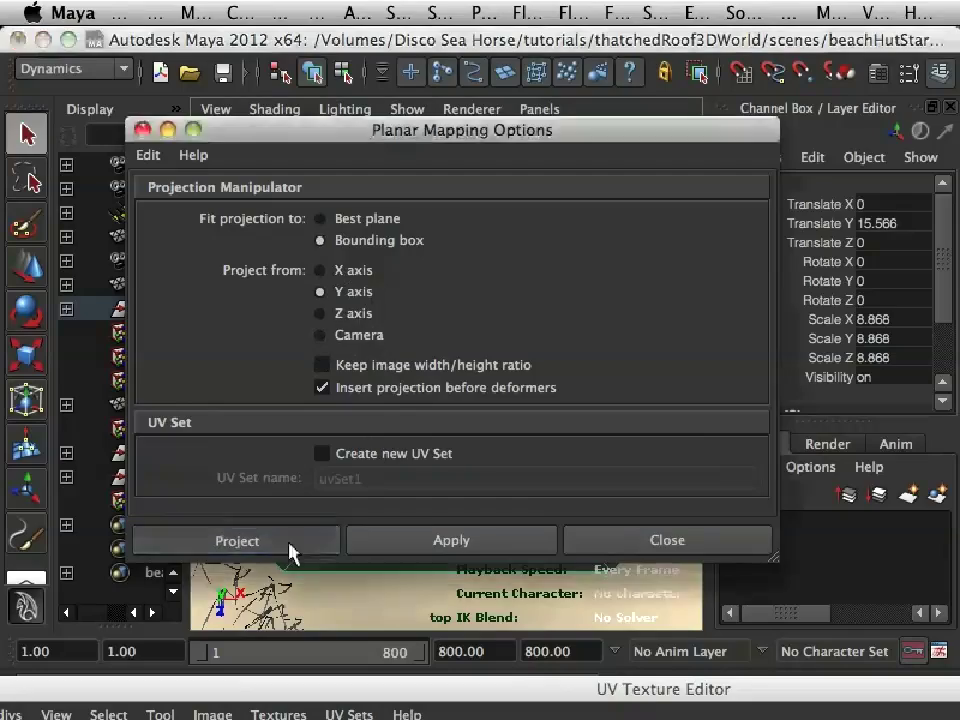
{"action": "left_click", "coordinate": [289, 548]}
Step: Examine the roof's projected UV layout and compare it with the vertical rim faces in the perspective view
{"action": "left_click_drag", "start_coordinate": [545, 690], "coordinate": [422, 39]}
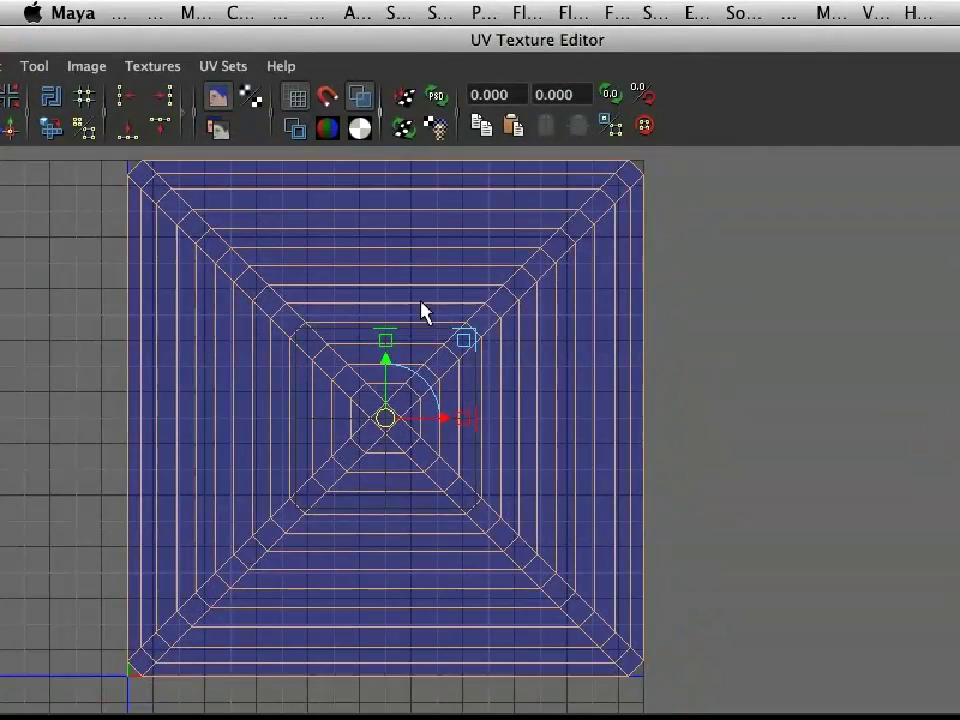
{"action": "left_click_drag", "start_coordinate": [551, 39], "coordinate": [530, 540]}
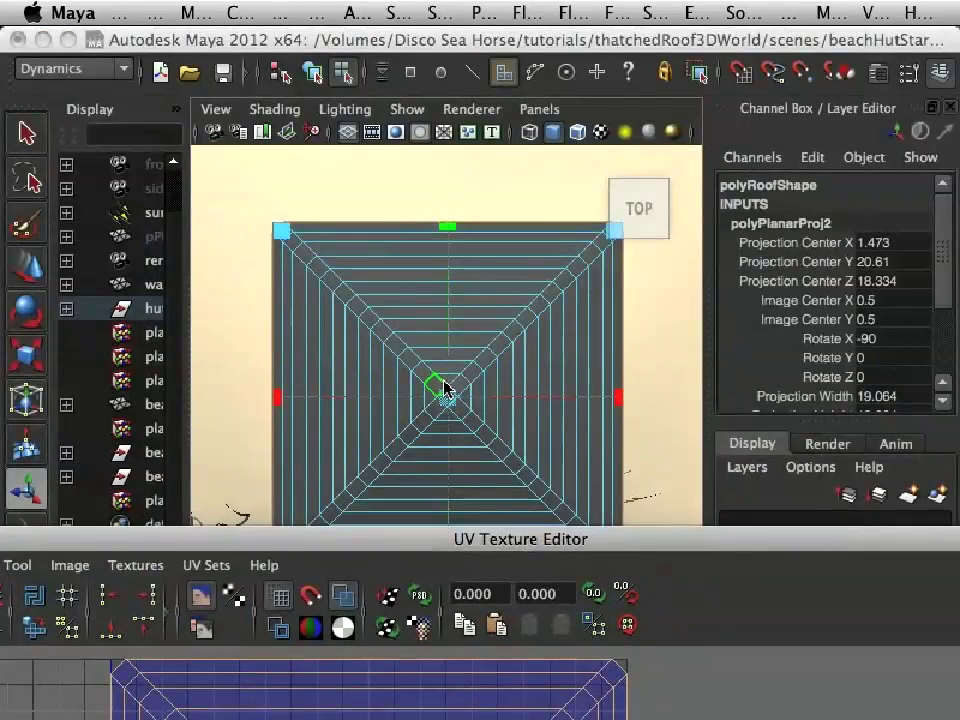
{"action": "key", "text": "space"}
{"action": "left_click_drag", "start_coordinate": [454, 392], "coordinate": [444, 321]}
{"action": "left_click_drag", "start_coordinate": [460, 381], "coordinate": [377, 364], "text": "alt"}
{"action": "mouse_move", "coordinate": [487, 539]}
{"action": "left_mouse_down"}
{"action": "mouse_move", "coordinate": [480, 145]}
{"action": "mouse_move", "coordinate": [470, 436]}
{"action": "mouse_move", "coordinate": [483, 545]}
{"action": "mouse_move", "coordinate": [489, 514]}
{"action": "left_mouse_up"}
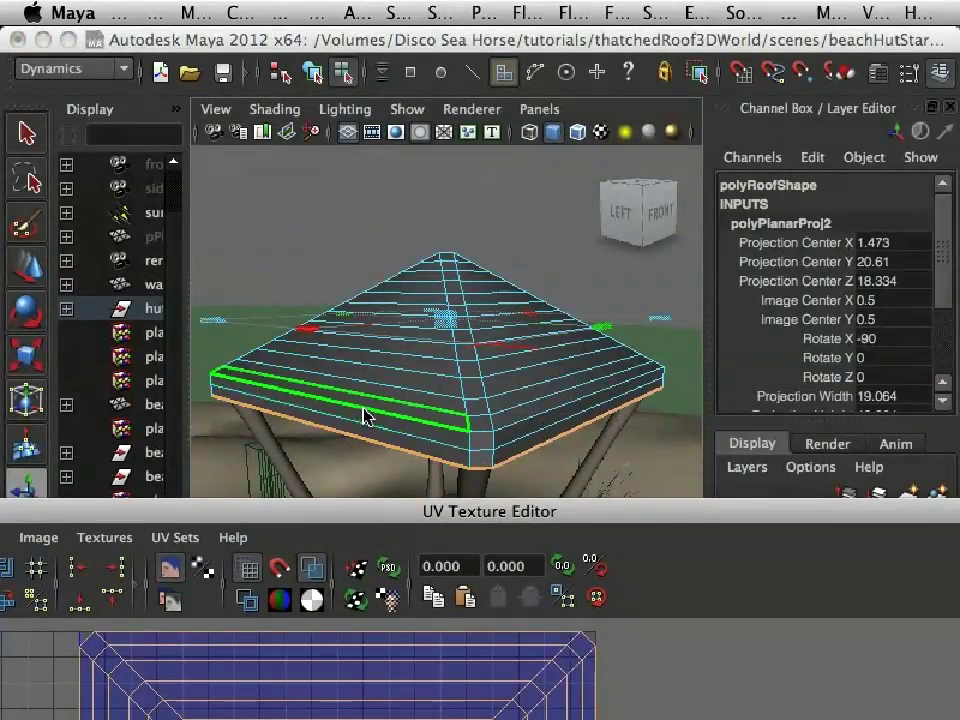
{"action": "left_click_drag", "start_coordinate": [358, 428], "coordinate": [349, 371], "text": "alt"}
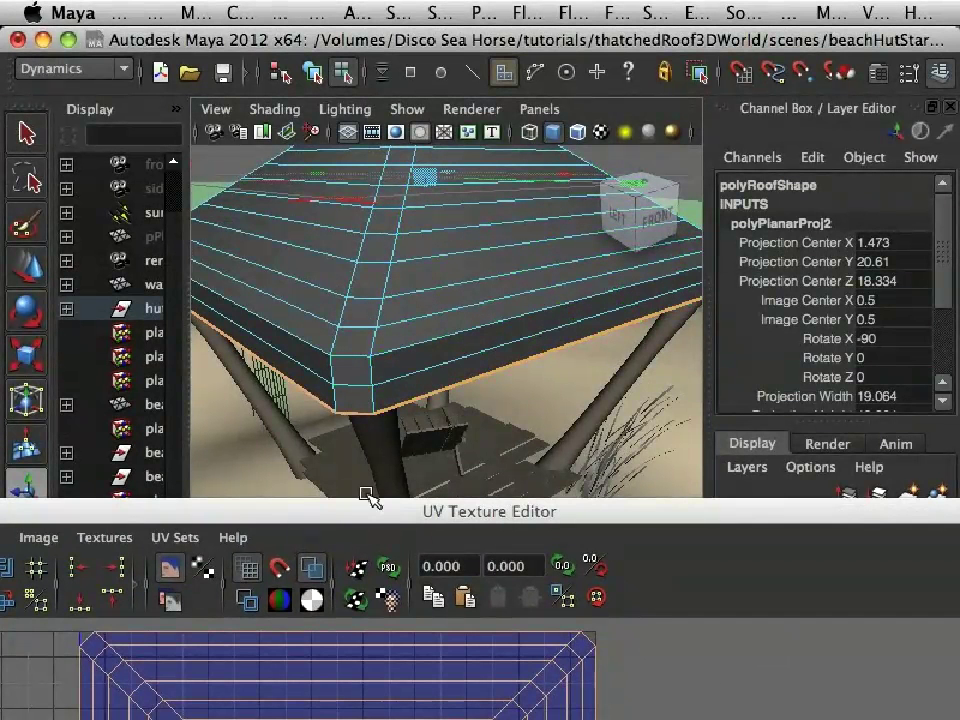
Step: Select all of the roof's UVs and scale them down uniformly, leaving a margin inside the texture square
{"action": "left_click_drag", "start_coordinate": [360, 518], "coordinate": [381, 99]}
{"action": "right_click_drag", "start_coordinate": [519, 381], "coordinate": [88, 329], "text": "alt"}
{"action": "middle_click_drag", "start_coordinate": [520, 416], "coordinate": [565, 371], "text": "alt"}
{"action": "right_click_drag", "start_coordinate": [380, 320], "coordinate": [461, 348], "text": "alt"}
{"action": "middle_click_drag", "start_coordinate": [461, 348], "coordinate": [466, 368], "text": "alt"}
{"action": "right_click_drag", "start_coordinate": [503, 282], "coordinate": [612, 272]}
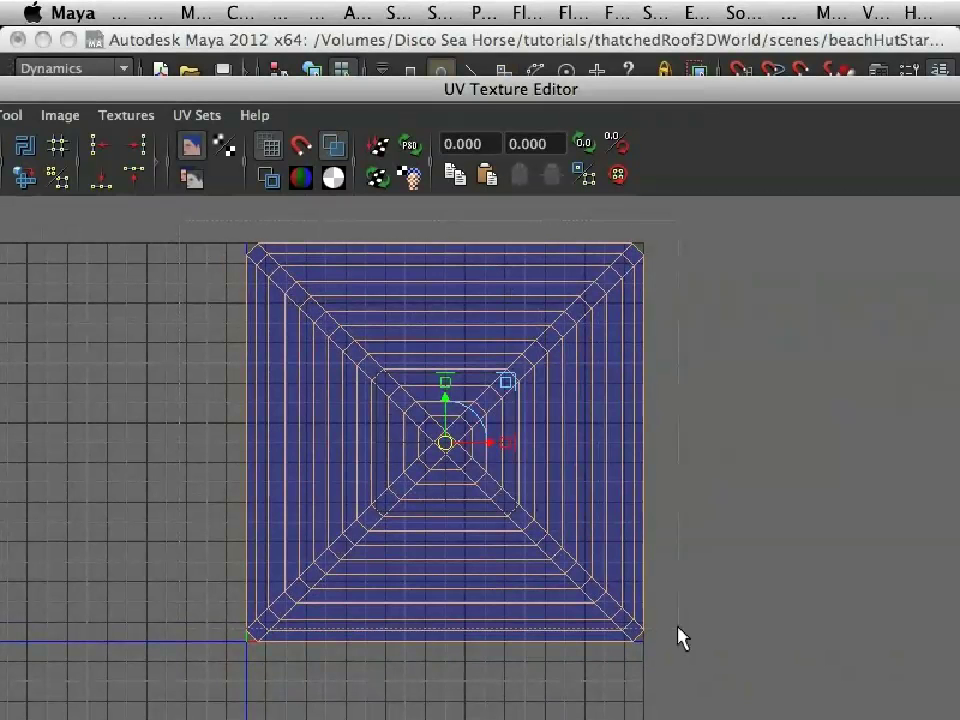
{"action": "left_click_drag", "start_coordinate": [748, 686], "coordinate": [235, 230]}
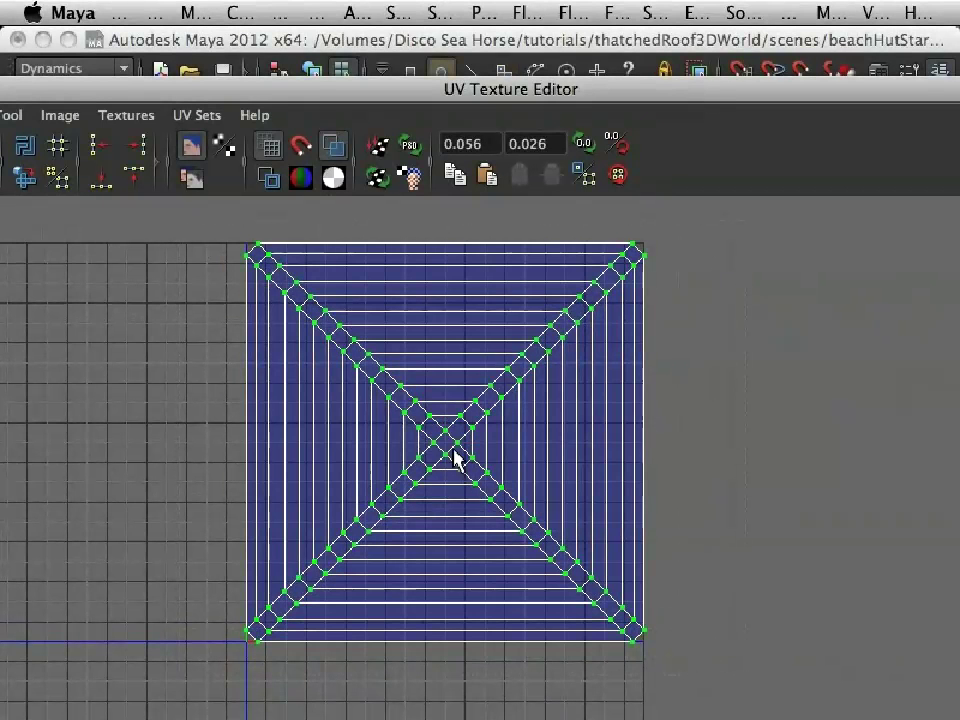
{"action": "key", "text": "w"}
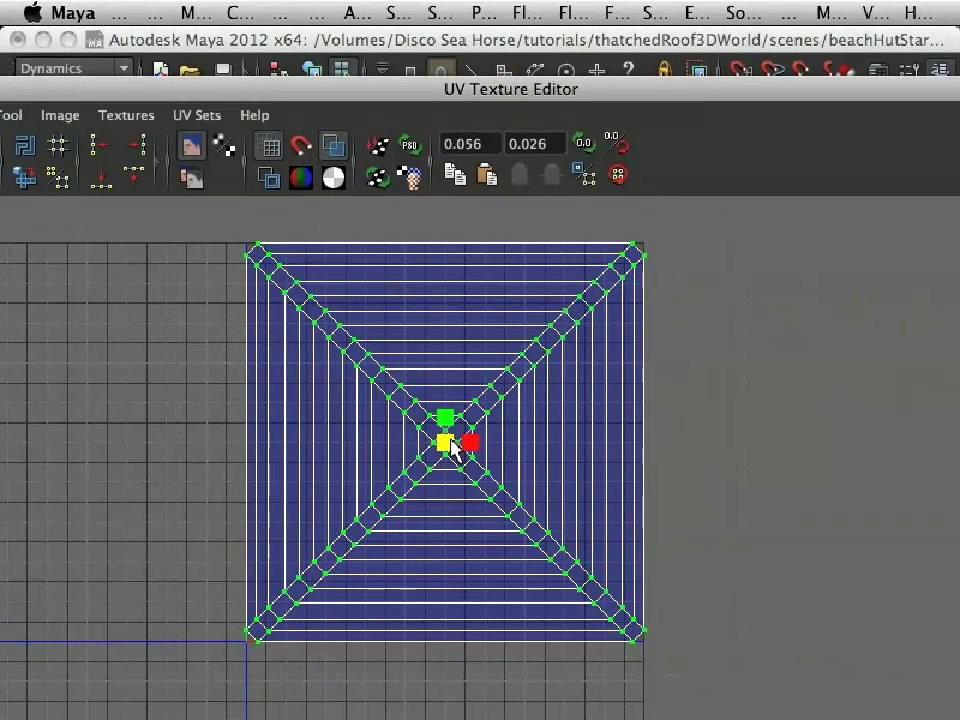
{"action": "mouse_move", "coordinate": [451, 443]}
{"action": "left_mouse_down"}
{"action": "mouse_move", "coordinate": [438, 458]}
{"action": "mouse_move", "coordinate": [444, 452]}
{"action": "left_mouse_up"}
Step: Select the roof rim's lowest edge loop, convert it to UVs and scale them uniformly outward within the texture square
{"action": "left_click_drag", "start_coordinate": [493, 96], "coordinate": [470, 460]}
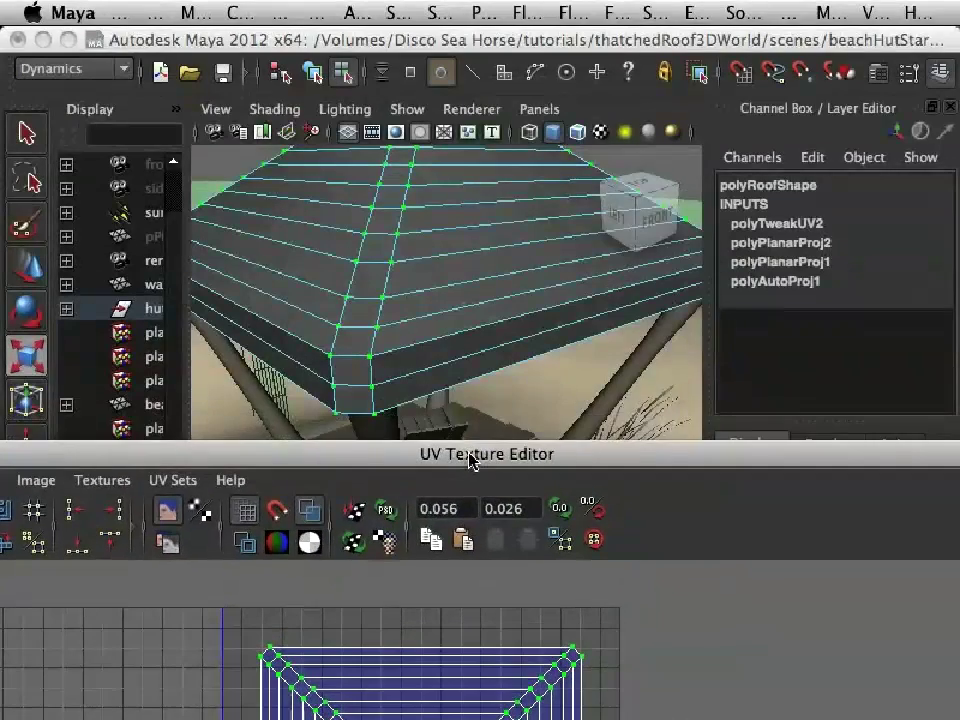
{"action": "left_click_drag", "start_coordinate": [433, 383], "coordinate": [435, 366], "text": "alt"}
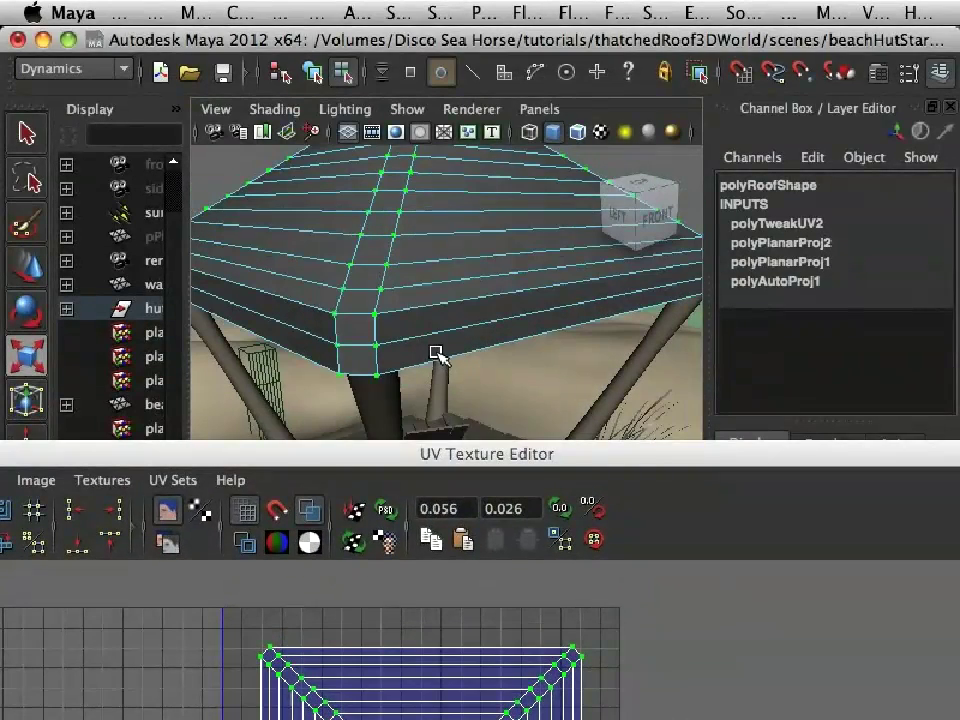
{"action": "right_click", "coordinate": [437, 351]}
{"action": "right_click_drag", "start_coordinate": [437, 360], "coordinate": [437, 170]}
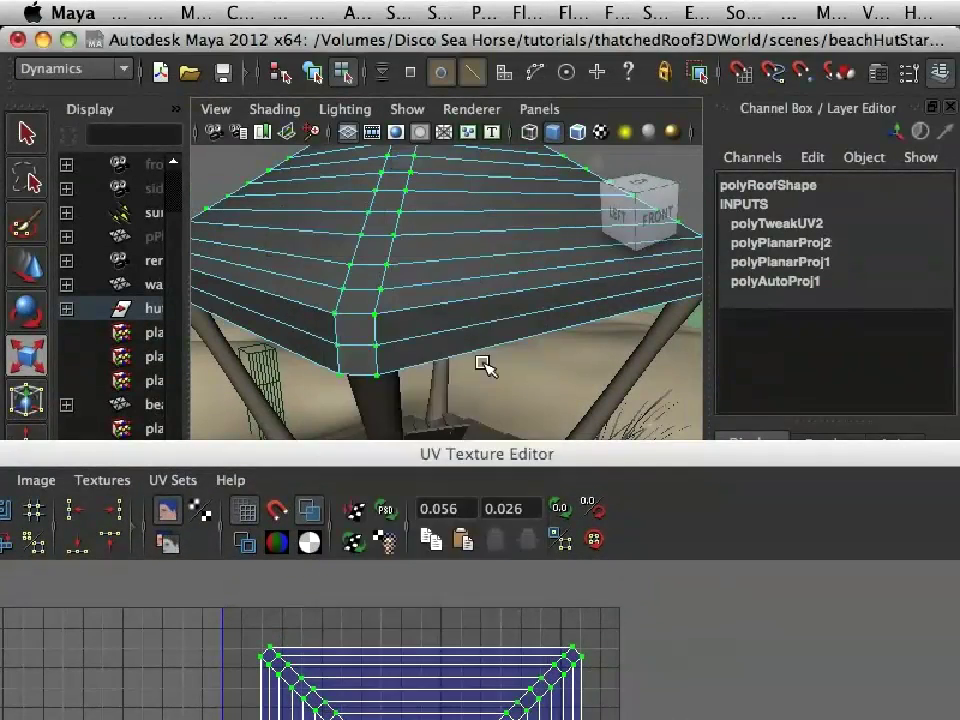
{"action": "double_click", "coordinate": [474, 347]}
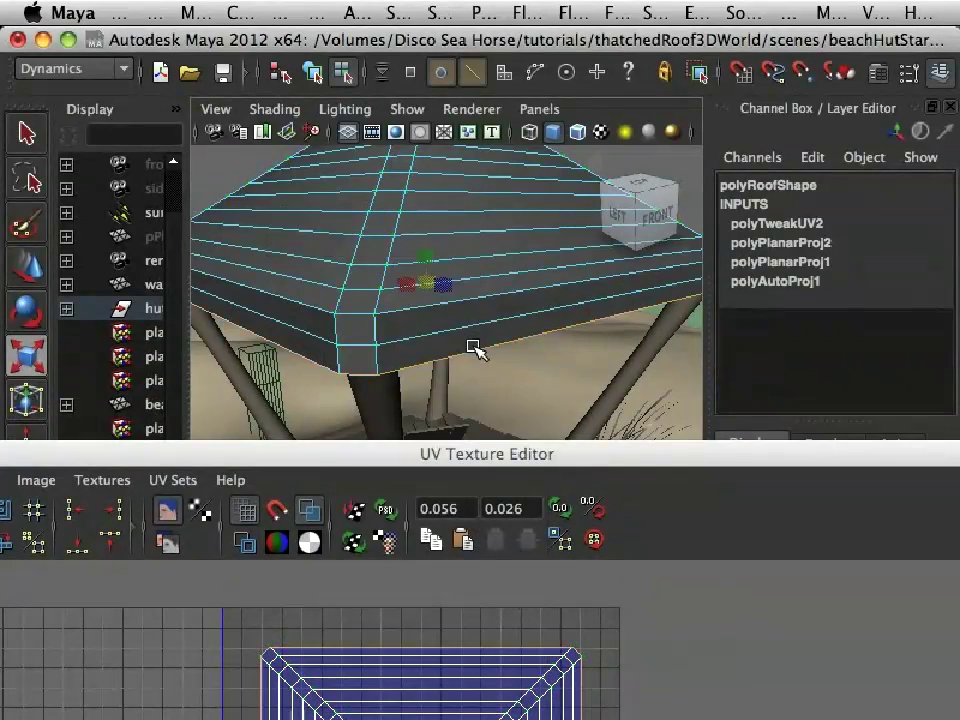
{"action": "left_click_drag", "start_coordinate": [499, 369], "coordinate": [489, 328], "text": "alt"}
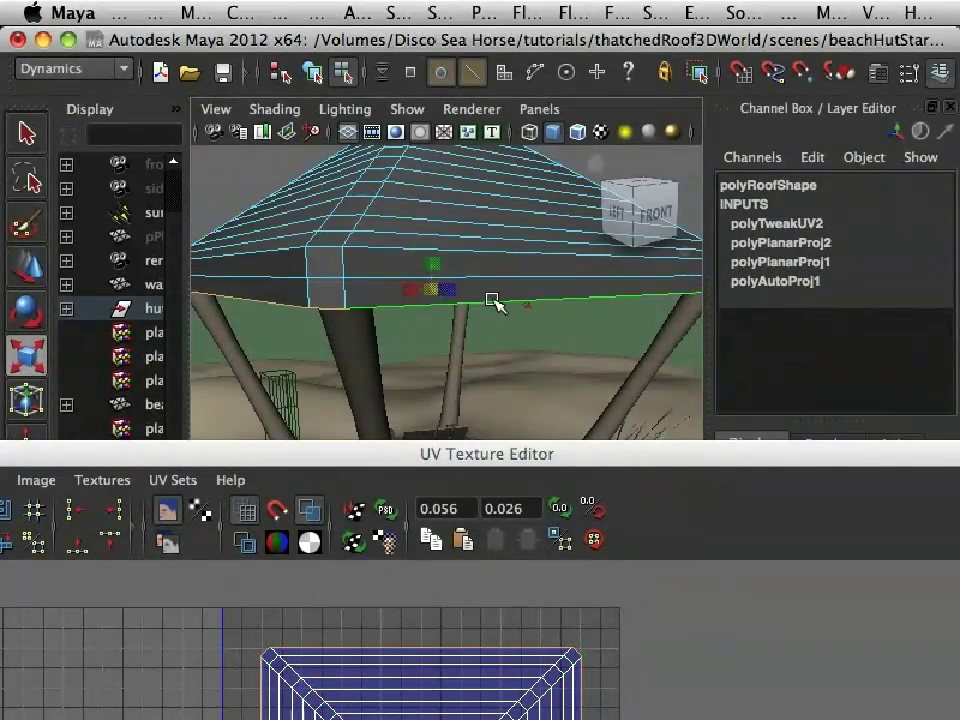
{"action": "right_click", "coordinate": [493, 306], "text": "ctrl"}
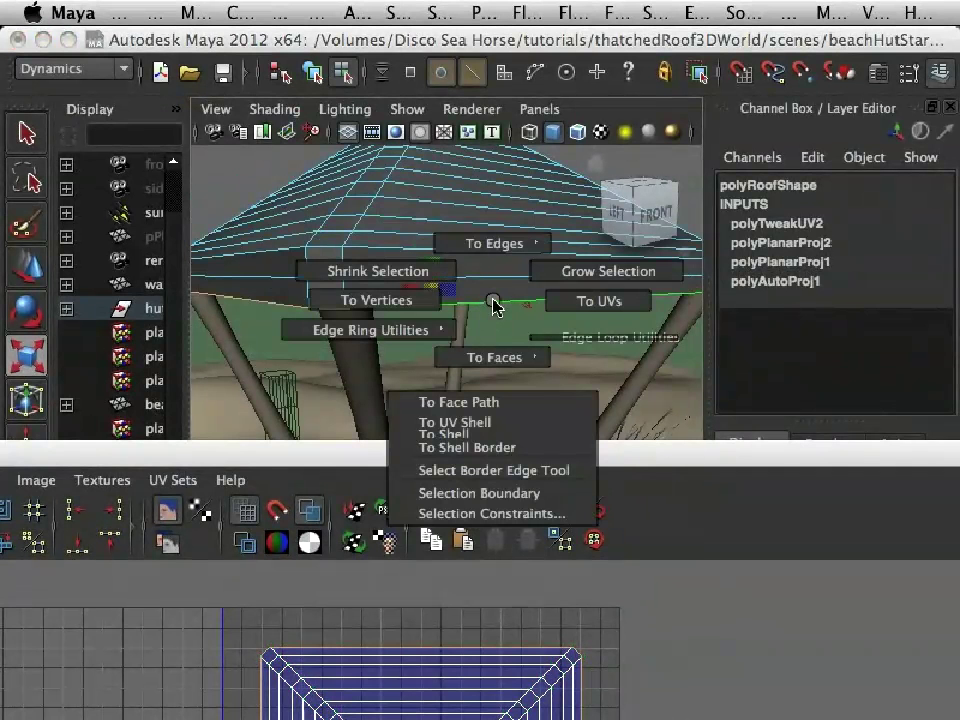
{"action": "left_click", "coordinate": [585, 302]}
{"action": "left_click_drag", "start_coordinate": [470, 470], "coordinate": [426, 72]}
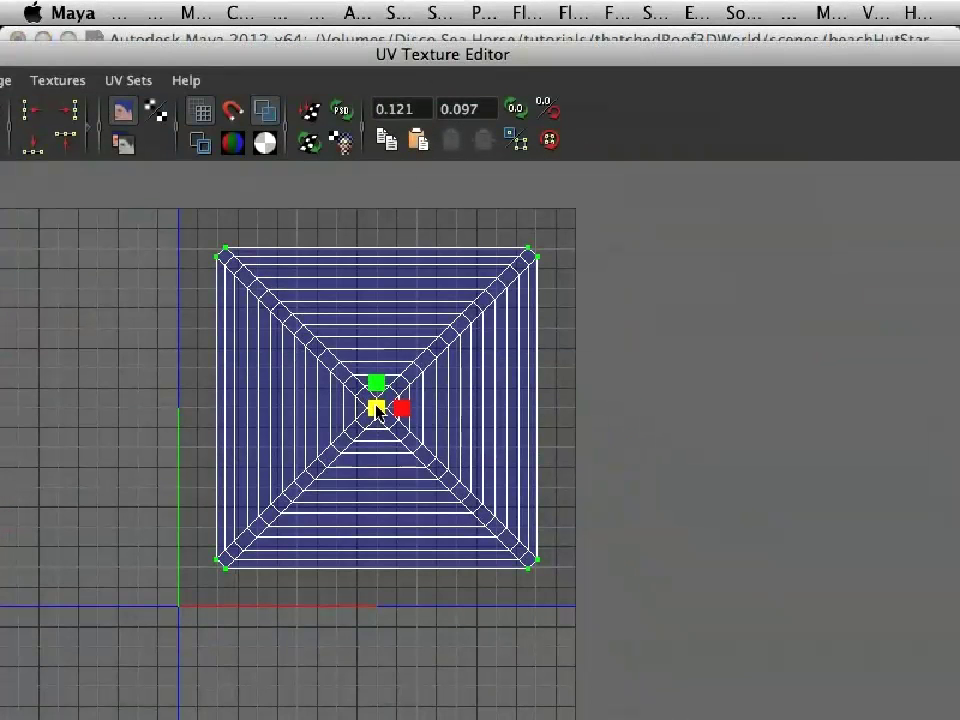
{"action": "left_click_drag", "start_coordinate": [378, 408], "coordinate": [382, 408]}
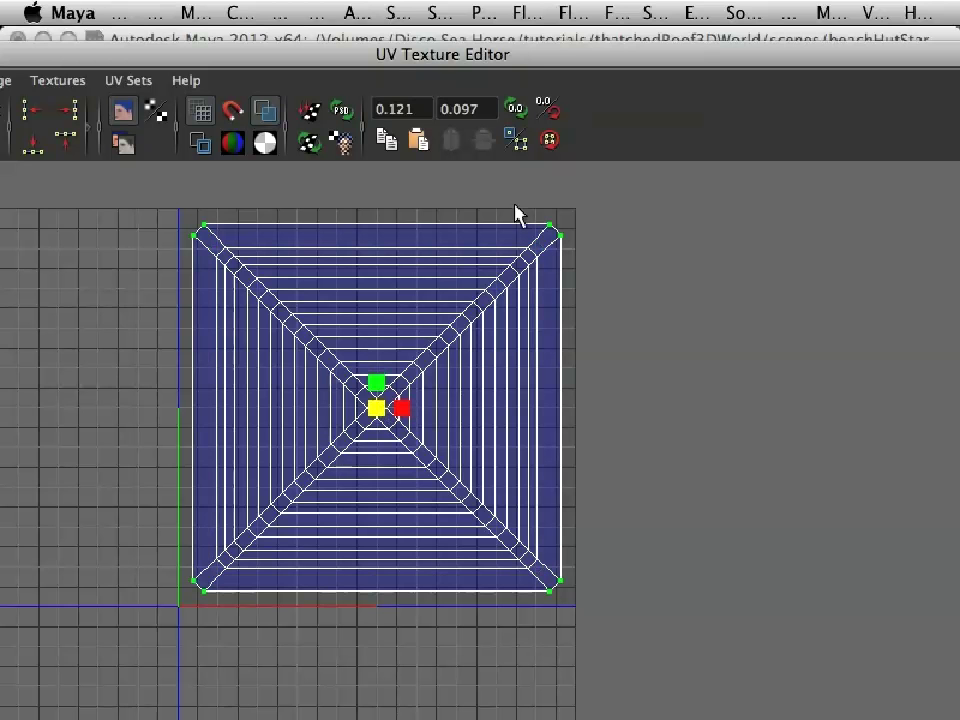
Step: Select the next edge loop up on the roof's rim, convert it to UVs and scale them uniformly outward, inside the outermost loop
{"action": "left_click_drag", "start_coordinate": [536, 57], "coordinate": [536, 516]}
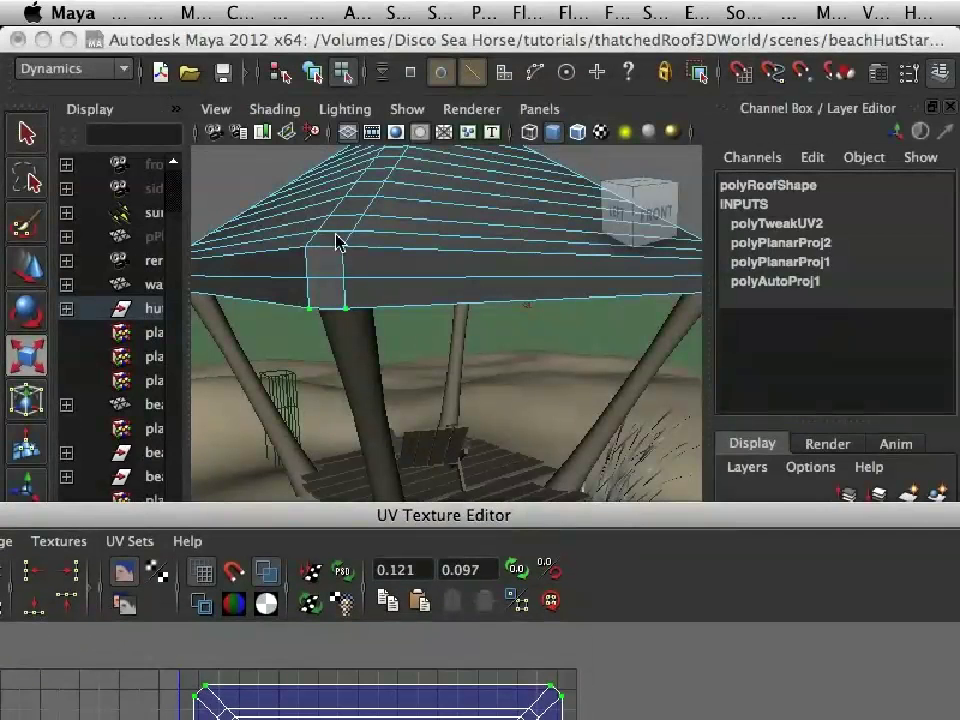
{"action": "right_click", "coordinate": [388, 288]}
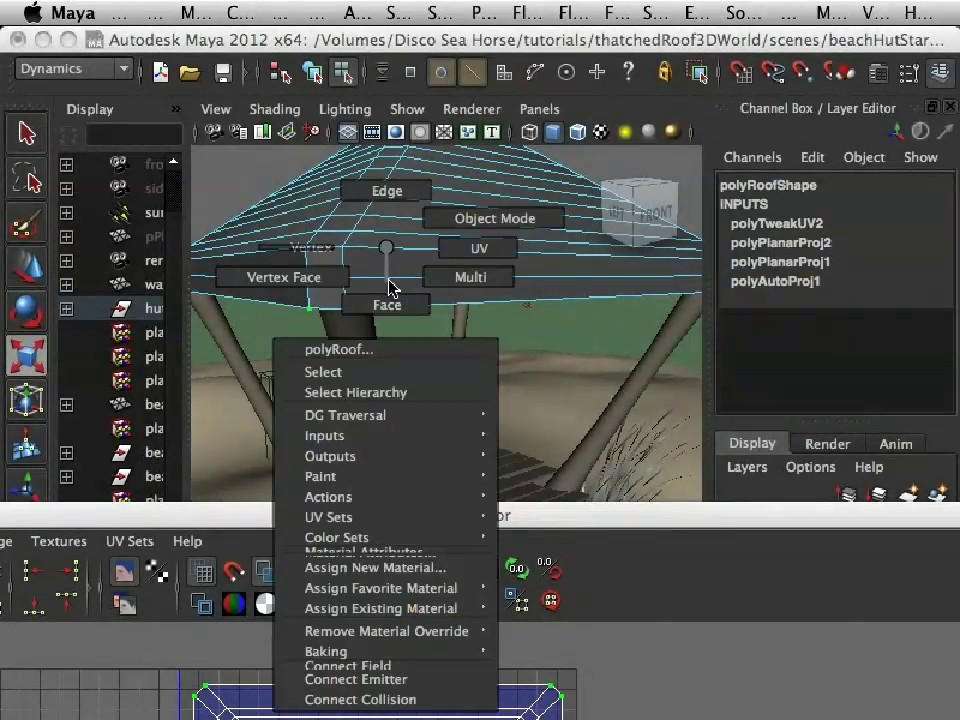
{"action": "left_click", "coordinate": [386, 191]}
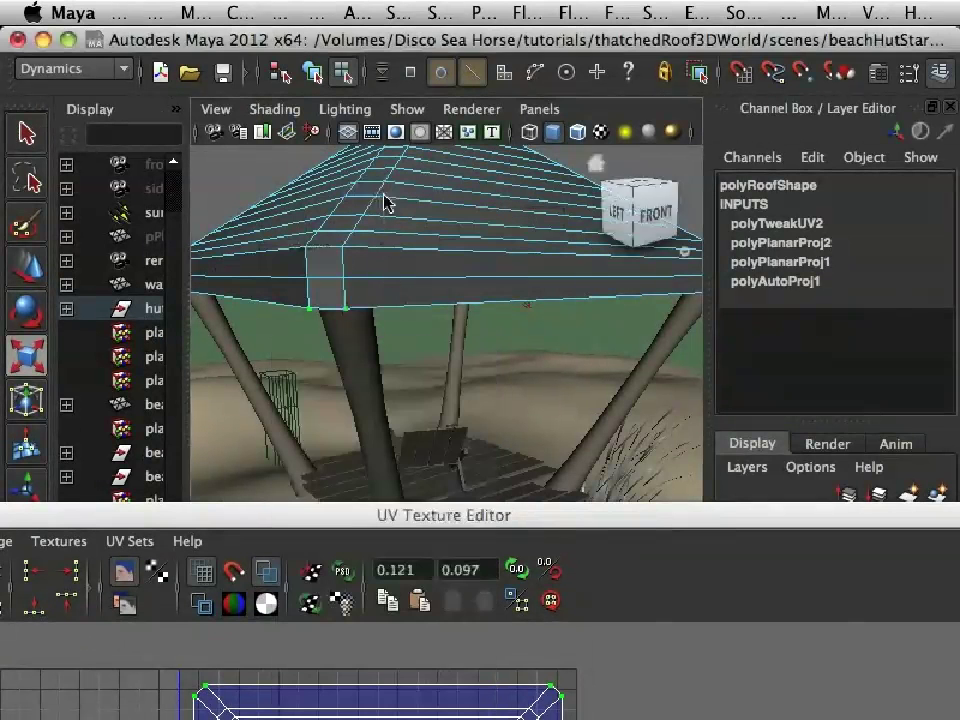
{"action": "double_click", "coordinate": [397, 277]}
{"action": "mouse_move", "coordinate": [402, 293]}
{"action": "left_mouse_down", "text": "alt"}
{"action": "mouse_move", "coordinate": [407, 261]}
{"action": "mouse_move", "coordinate": [401, 279]}
{"action": "left_mouse_up", "text": "alt"}
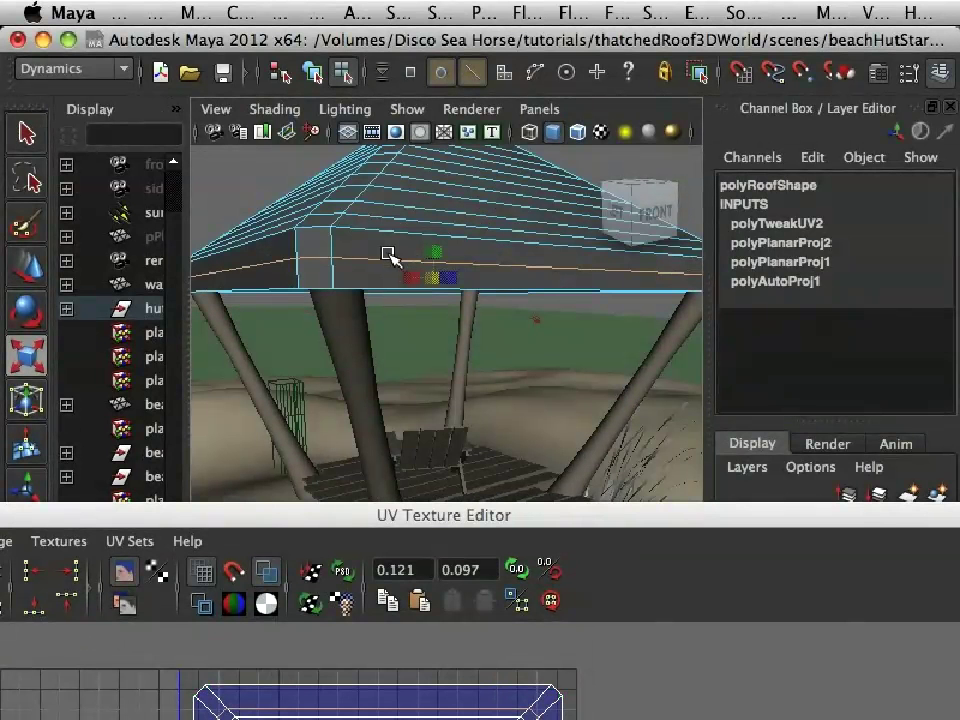
{"action": "right_click_drag", "start_coordinate": [388, 254], "coordinate": [476, 260], "text": "ctrl"}
{"action": "left_click_drag", "start_coordinate": [489, 516], "coordinate": [484, 137]}
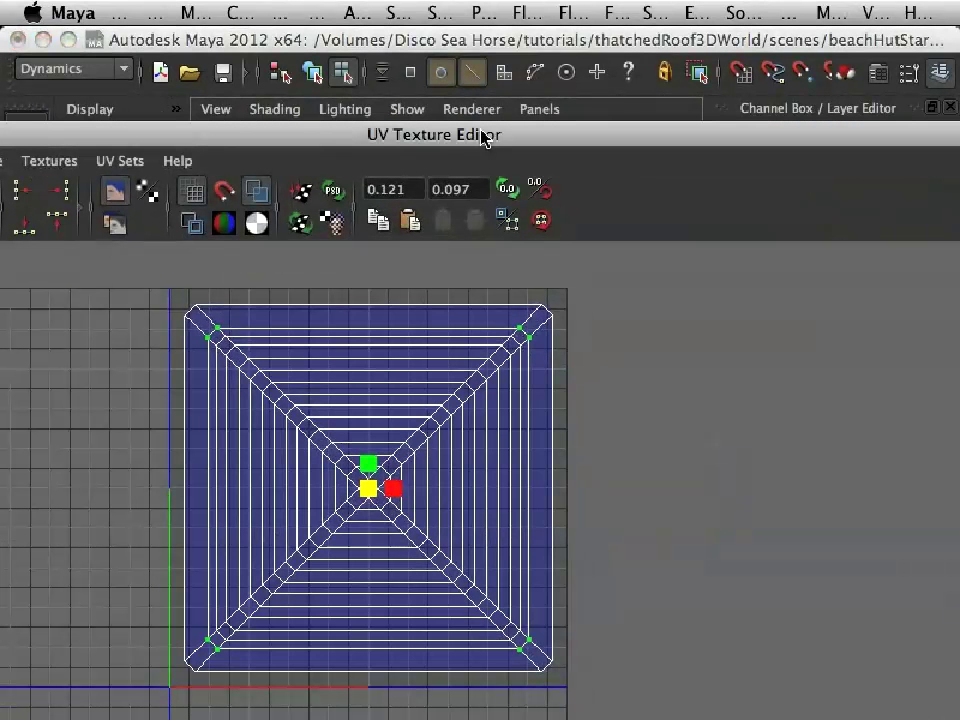
{"action": "left_click_drag", "start_coordinate": [372, 492], "coordinate": [399, 489]}
{"action": "key", "text": "z"}
{"action": "key", "text": "z"}
{"action": "key", "text": "z"}
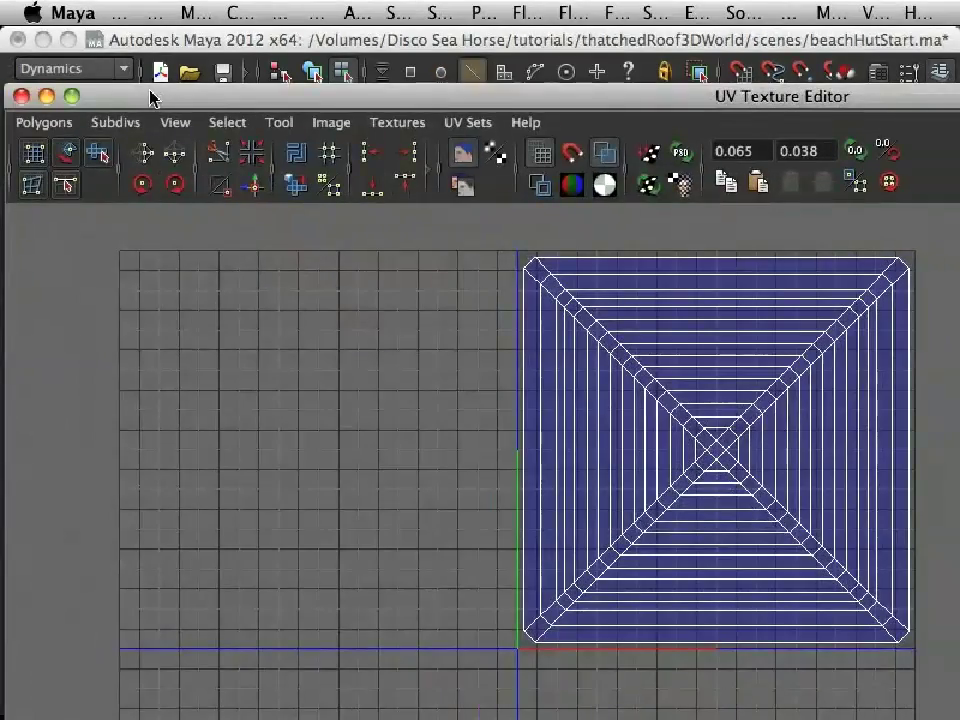
Step: Close the UV Texture Editor and switch the roof back from component to object selection mode
{"action": "left_click_drag", "start_coordinate": [150, 98], "coordinate": [236, 111]}
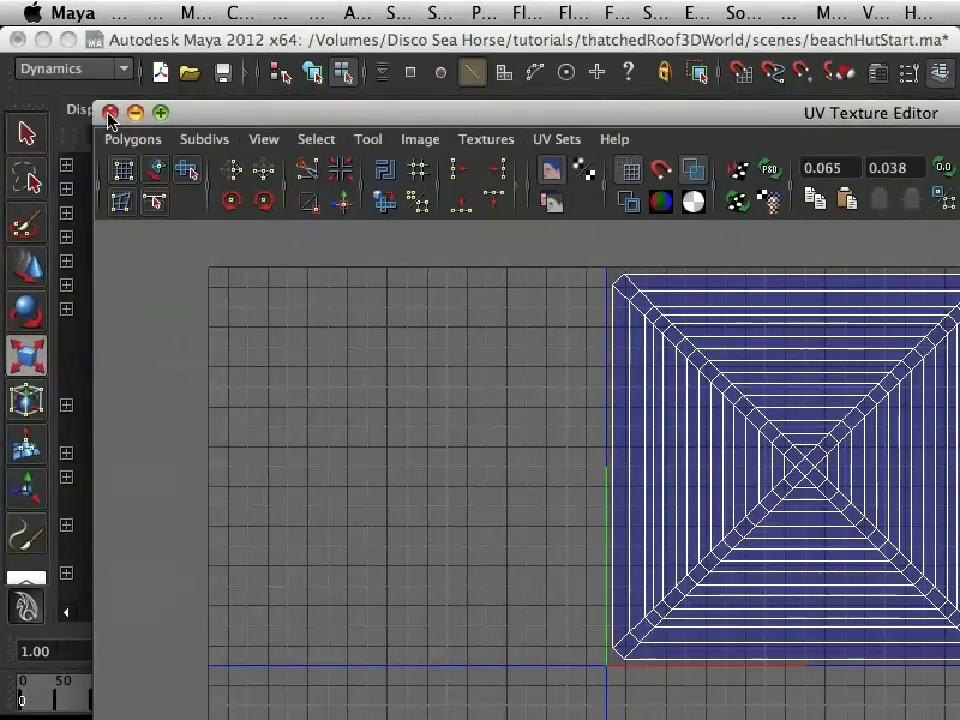
{"action": "left_click", "coordinate": [111, 109]}
{"action": "left_click_drag", "start_coordinate": [484, 358], "coordinate": [534, 360], "text": "alt"}
{"action": "right_click_drag", "start_coordinate": [534, 360], "coordinate": [433, 335], "text": "alt"}
{"action": "middle_click_drag", "start_coordinate": [452, 318], "coordinate": [414, 343], "text": "alt"}
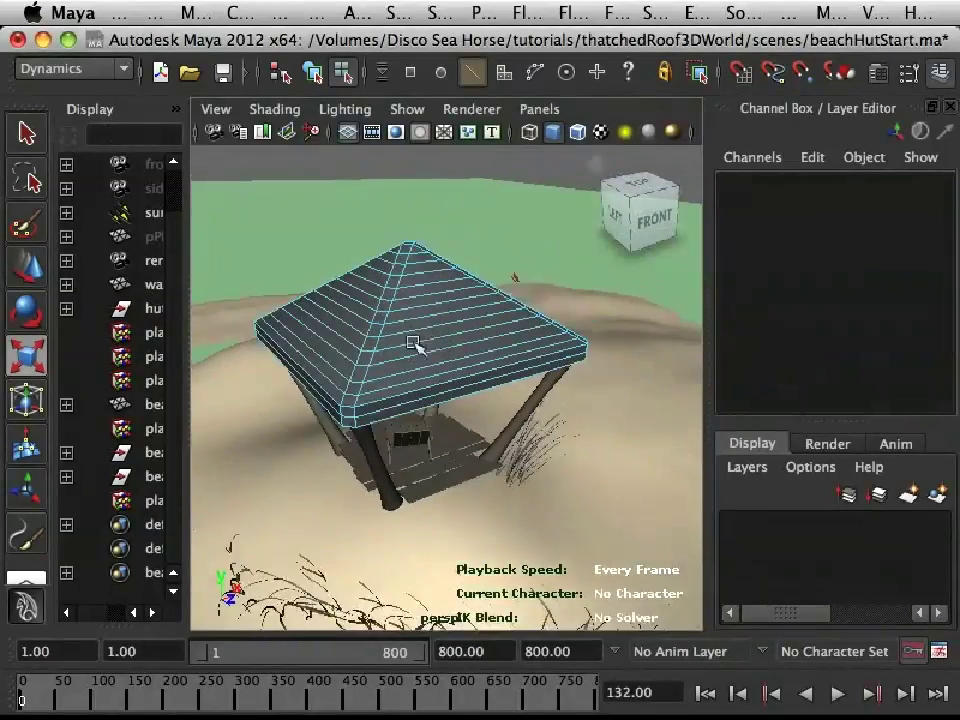
{"action": "right_click_drag", "start_coordinate": [414, 343], "coordinate": [448, 343], "text": "alt"}
{"action": "middle_click_drag", "start_coordinate": [439, 314], "coordinate": [450, 356], "text": "alt"}
{"action": "right_click_drag", "start_coordinate": [382, 336], "coordinate": [401, 340], "text": "alt"}
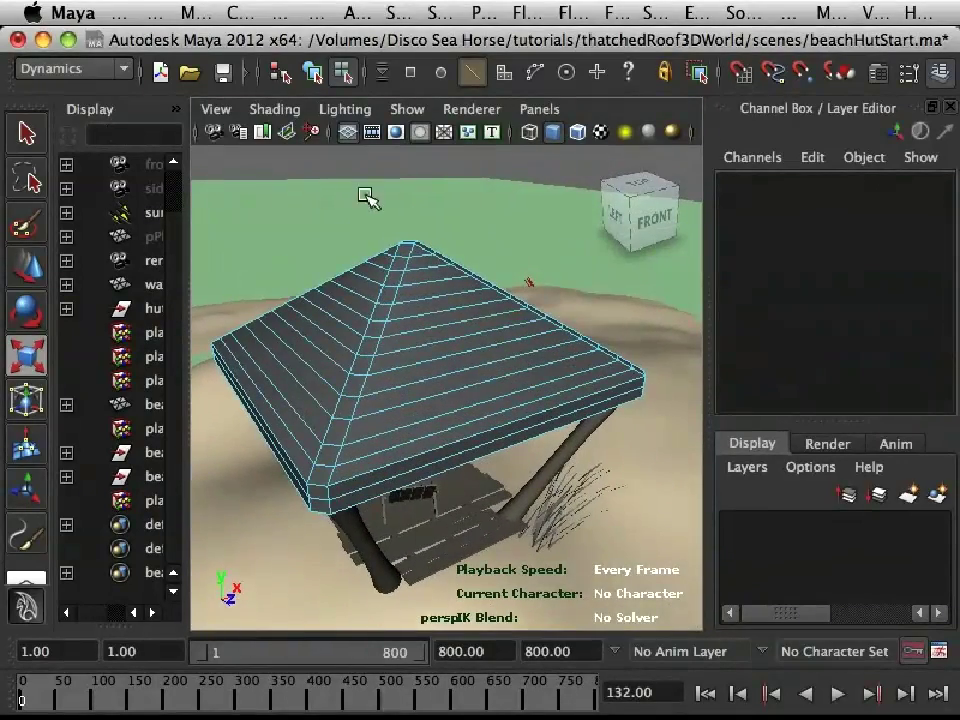
{"action": "left_click", "coordinate": [312, 70]}
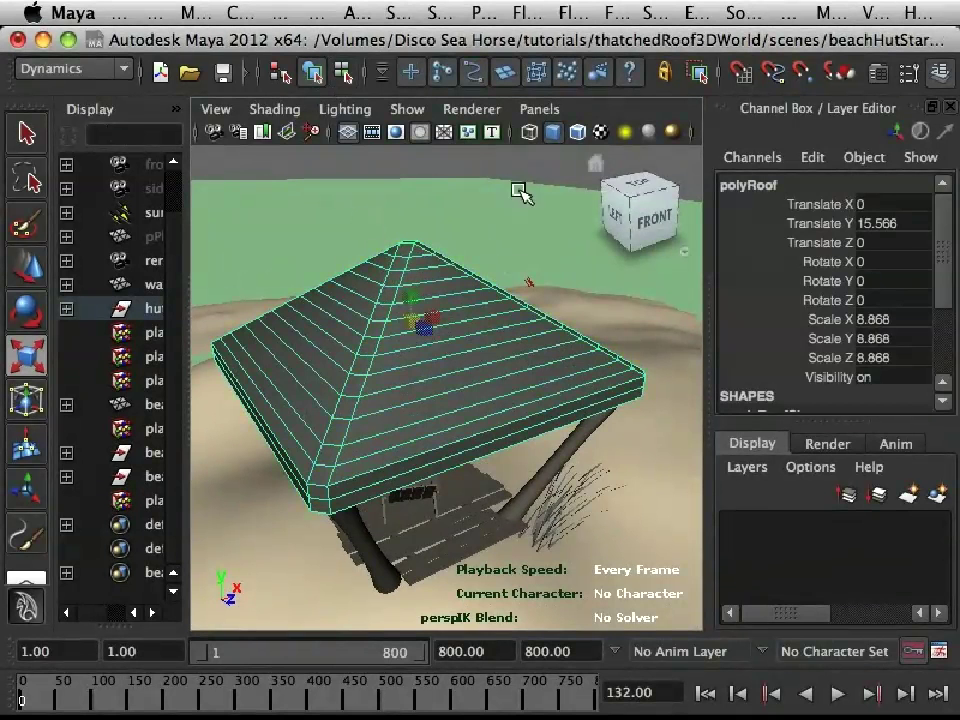
Step: Bring up the Create Hair options for the selected roof and reset them to their defaults
{"action": "key", "text": "space"}
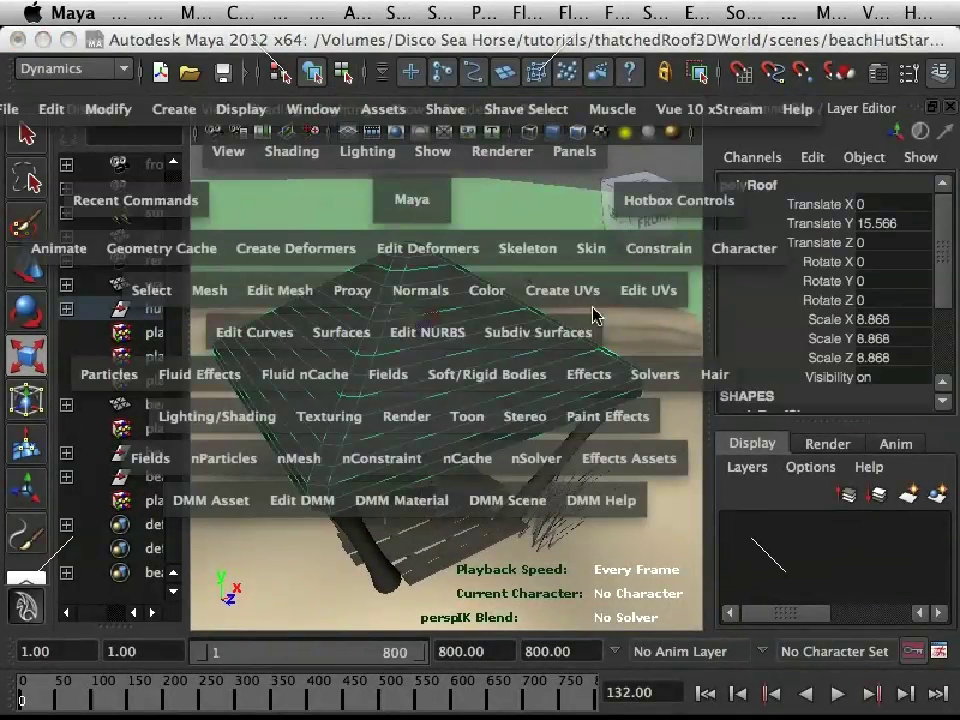
{"action": "left_click", "coordinate": [716, 376]}
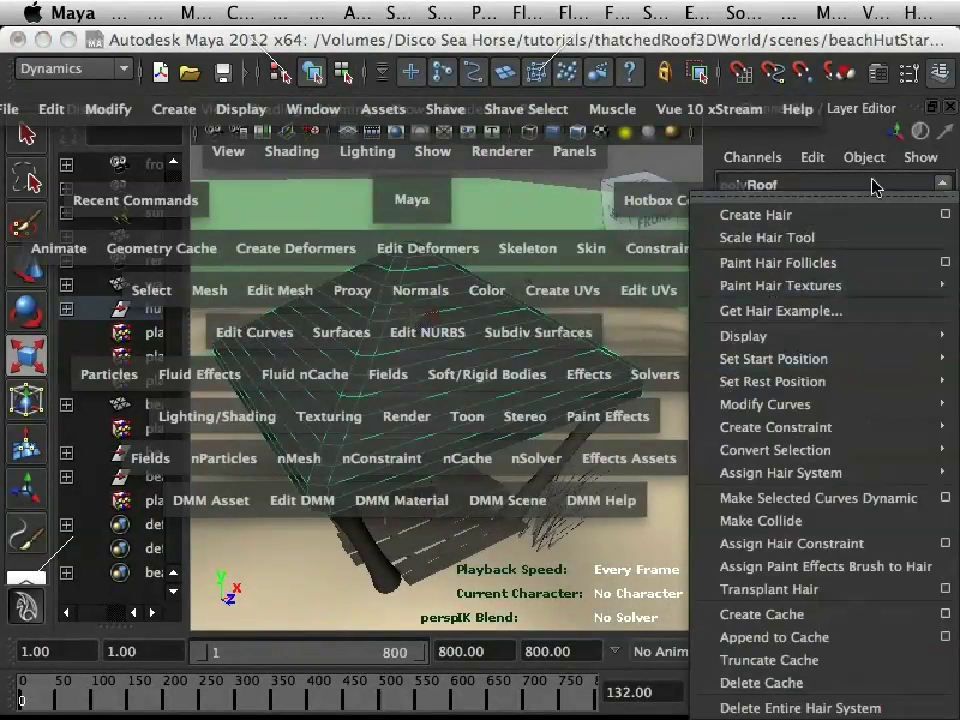
{"action": "left_click", "coordinate": [948, 216]}
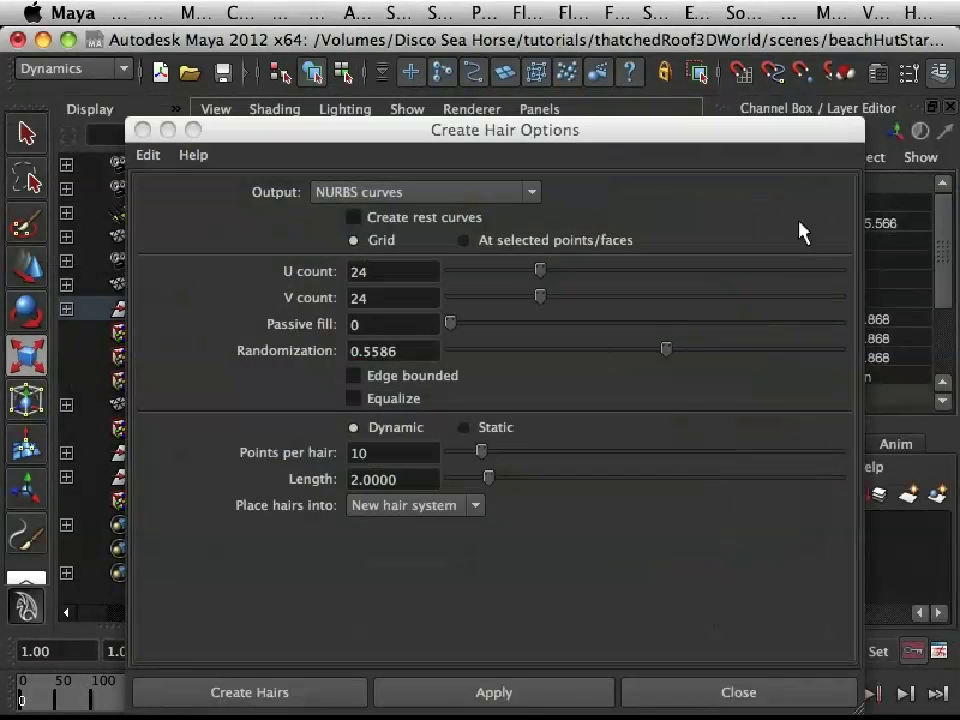
{"action": "left_click", "coordinate": [146, 158]}
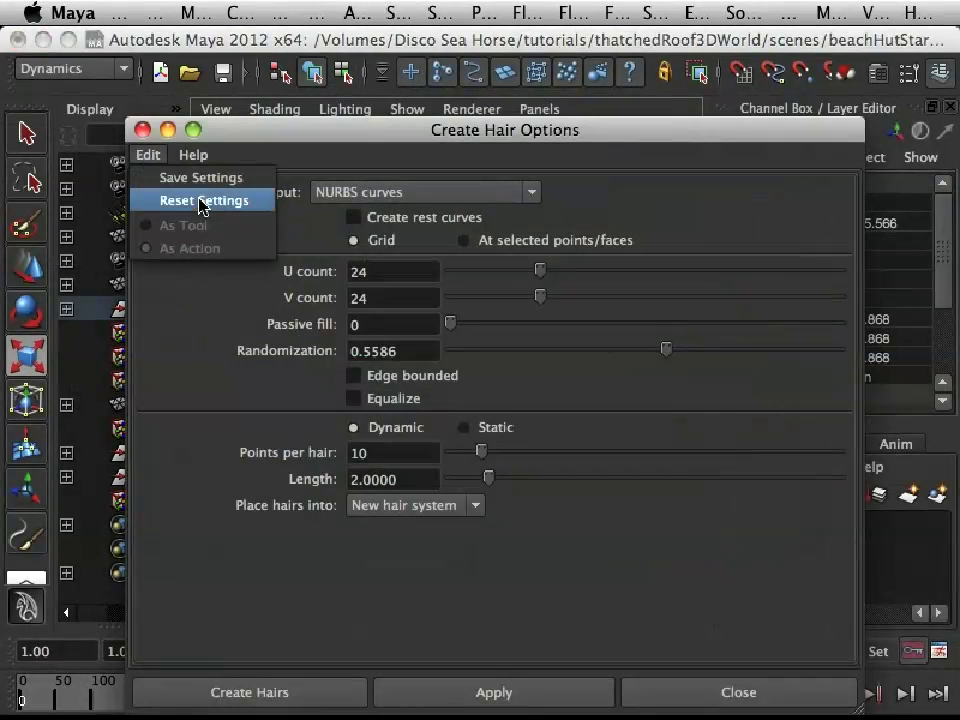
{"action": "left_click", "coordinate": [201, 204]}
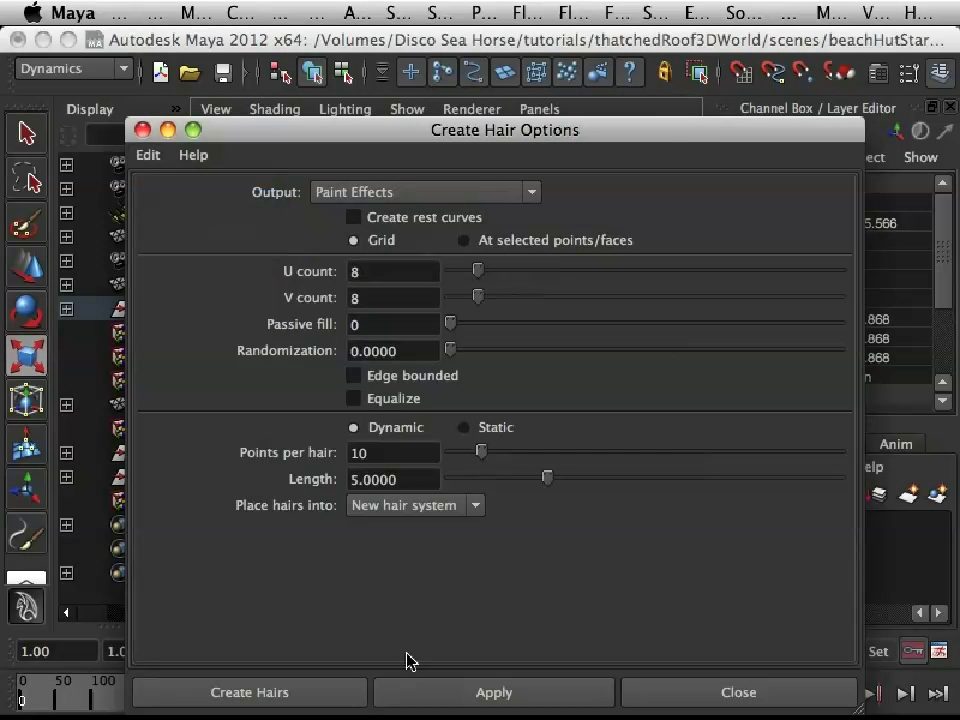
Step: Set the hair output to NURBS curves, with a U count and V count of 24 each
{"action": "left_click", "coordinate": [474, 197]}
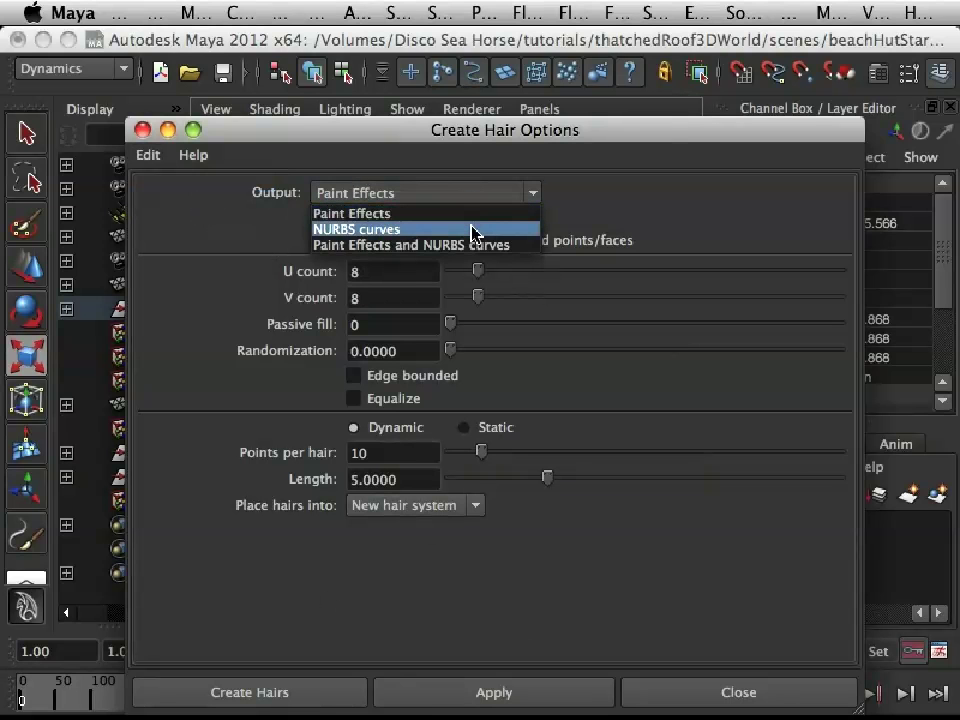
{"action": "left_click", "coordinate": [474, 231]}
{"action": "left_click_drag", "start_coordinate": [463, 133], "coordinate": [456, 98]}
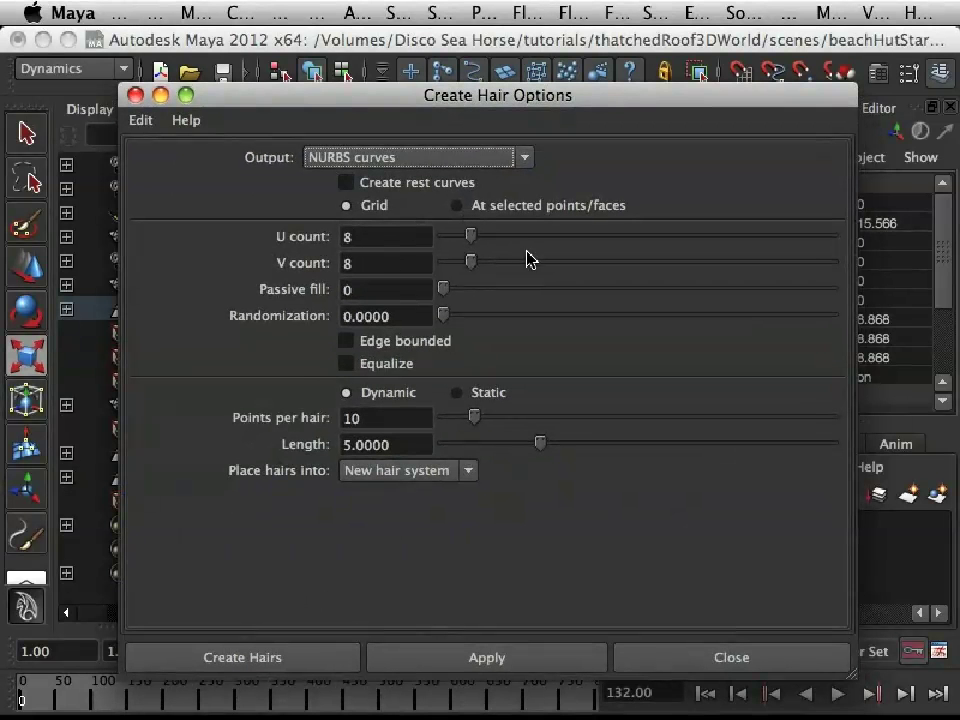
{"action": "left_click", "coordinate": [372, 237]}
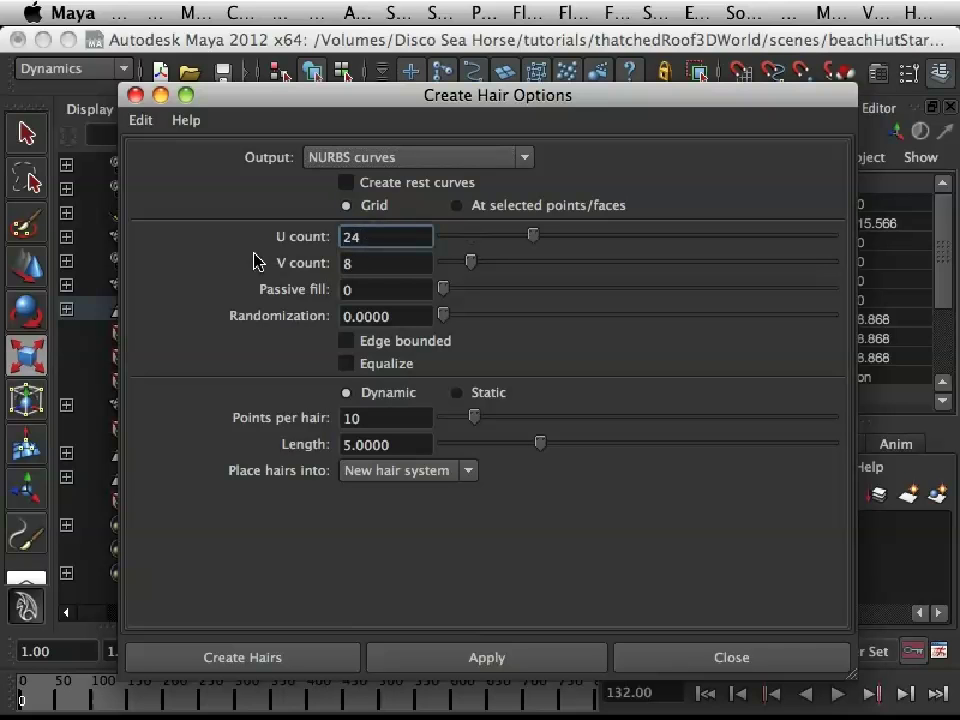
{"action": "key", "text": "Tab"}
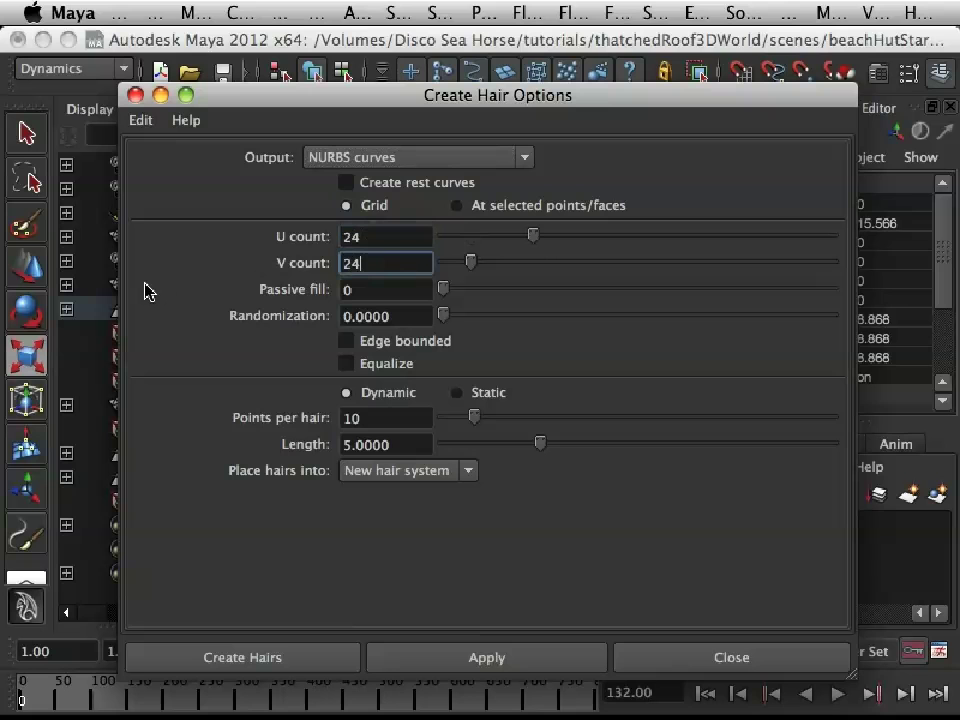
{"action": "mouse_move", "coordinate": [268, 106]}
{"action": "left_mouse_down"}
{"action": "mouse_move", "coordinate": [954, 294]}
{"action": "mouse_move", "coordinate": [272, 176]}
{"action": "mouse_move", "coordinate": [268, 101]}
{"action": "mouse_move", "coordinate": [255, 92]}
{"action": "left_mouse_up"}
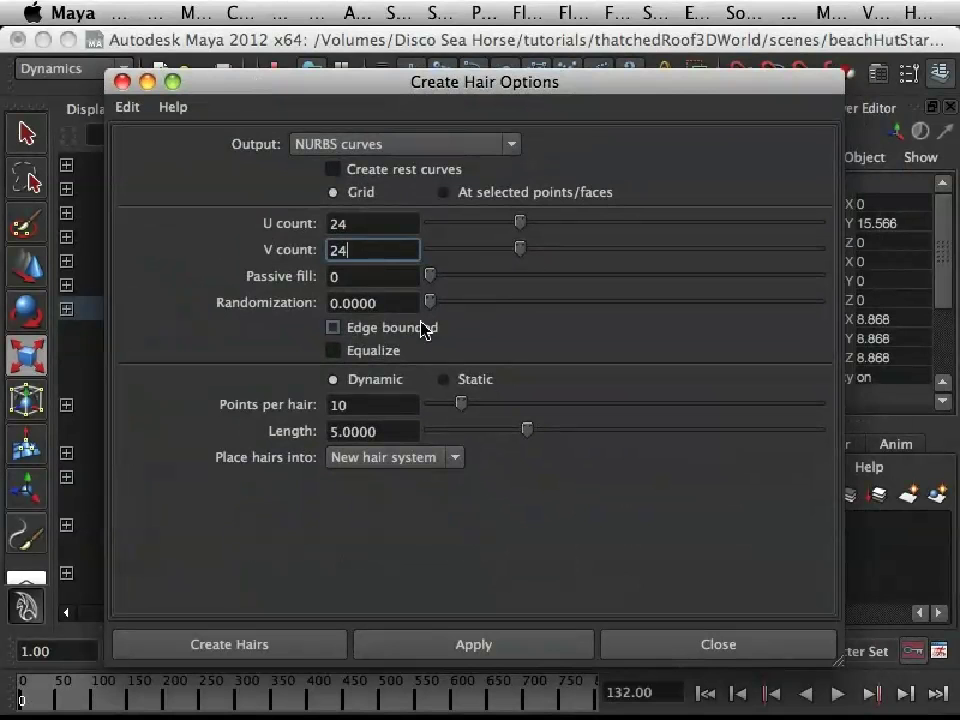
Step: Set the randomization of the hair placement to 0.5
{"action": "left_click_drag", "start_coordinate": [433, 304], "coordinate": [614, 310]}
{"action": "double_click", "coordinate": [372, 302]}
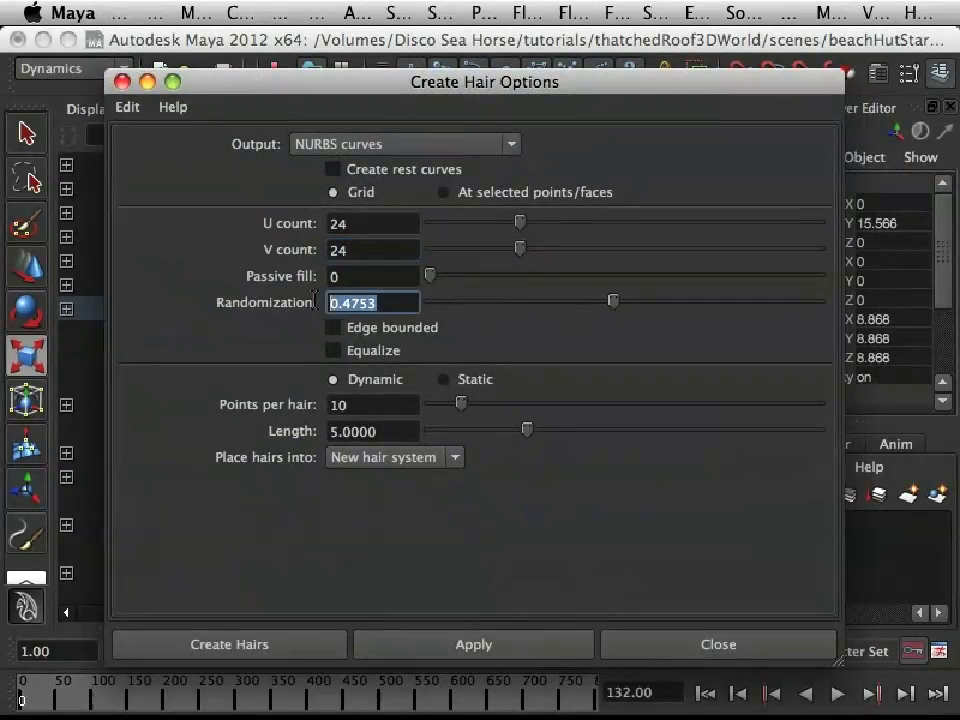
{"action": "type", "text": ".5"}
{"action": "key", "text": "Return"}
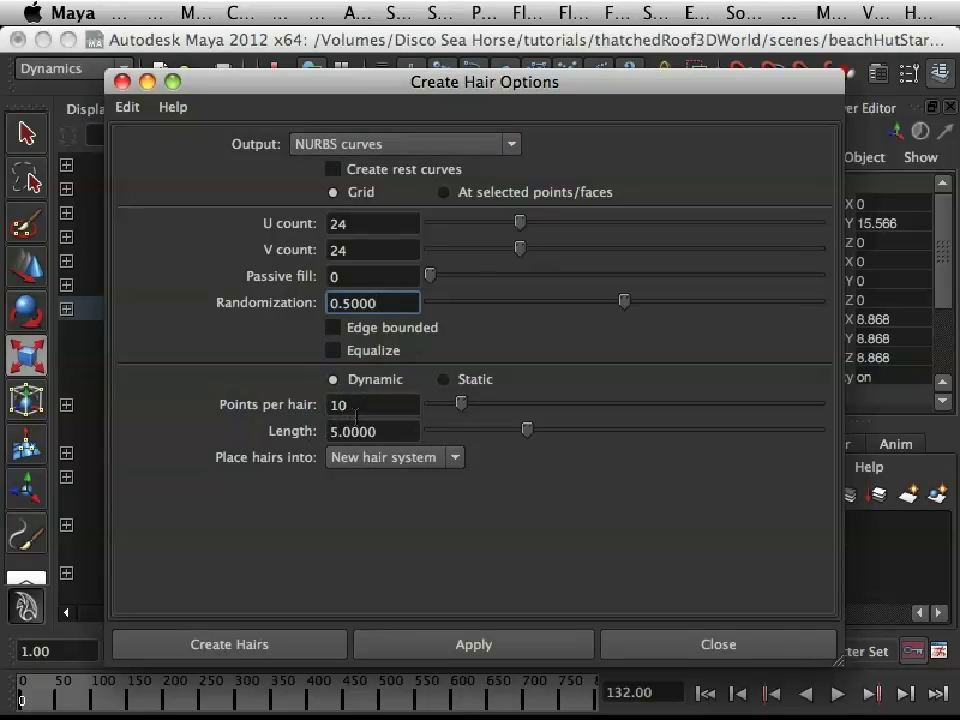
Step: Set the hair length to 2.5, create the hairs on the roof and close the options
{"action": "left_click", "coordinate": [402, 433]}
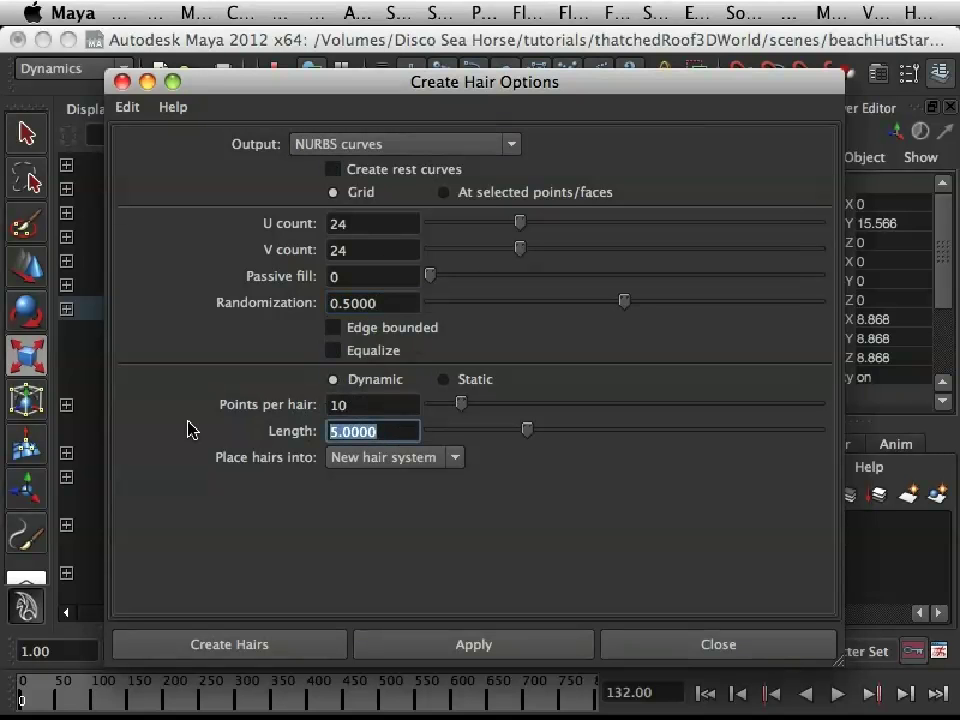
{"action": "type", "text": "2.5"}
{"action": "key", "text": "Return"}
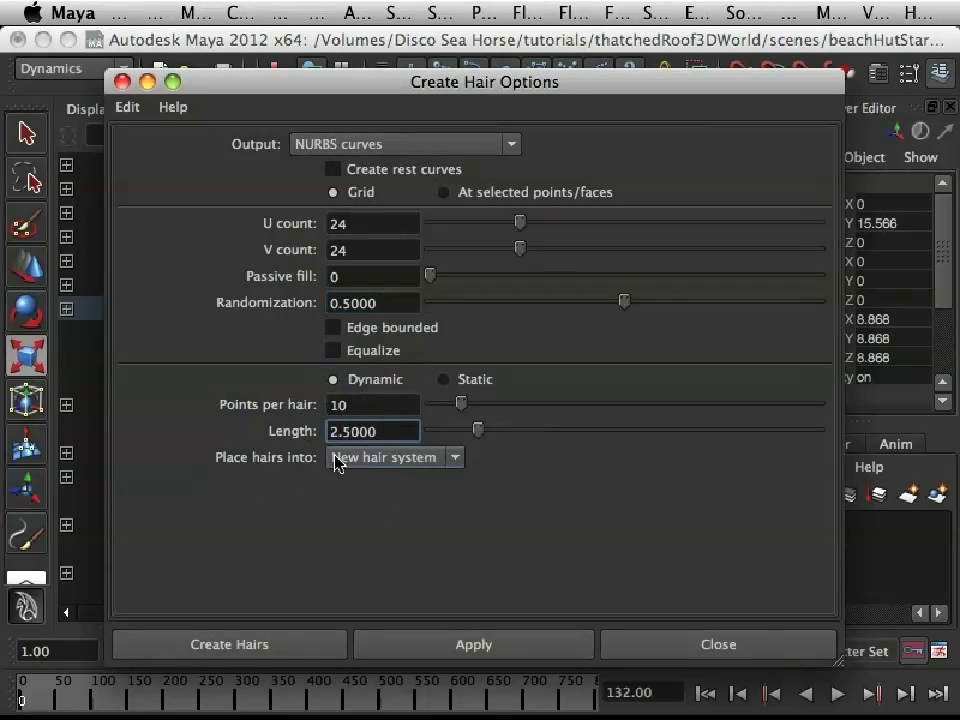
{"action": "left_click", "coordinate": [284, 647]}
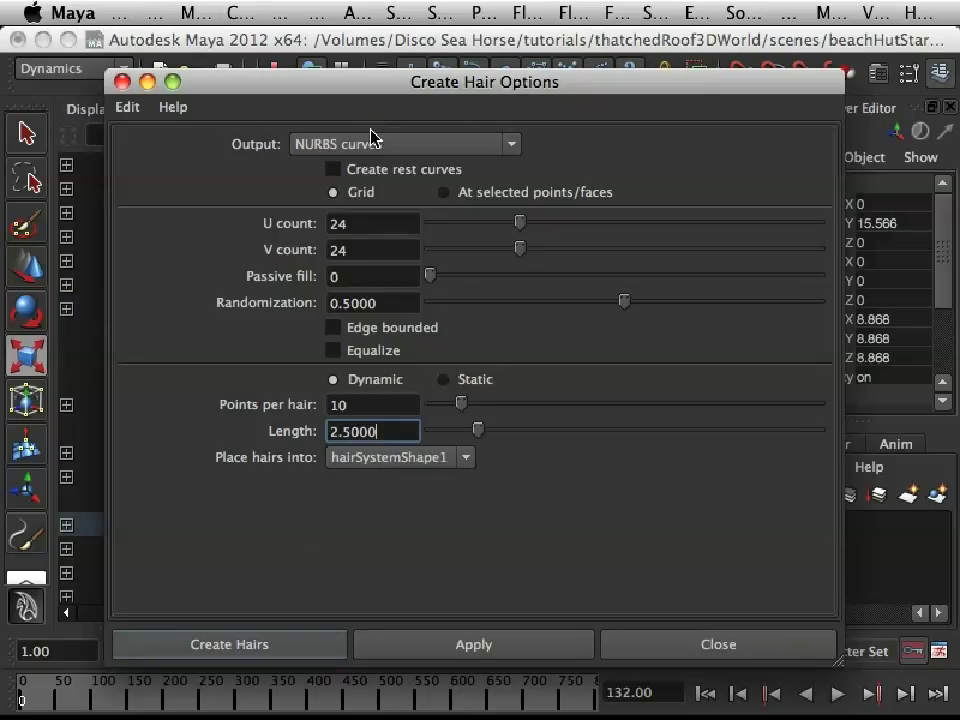
{"action": "left_click", "coordinate": [122, 82]}
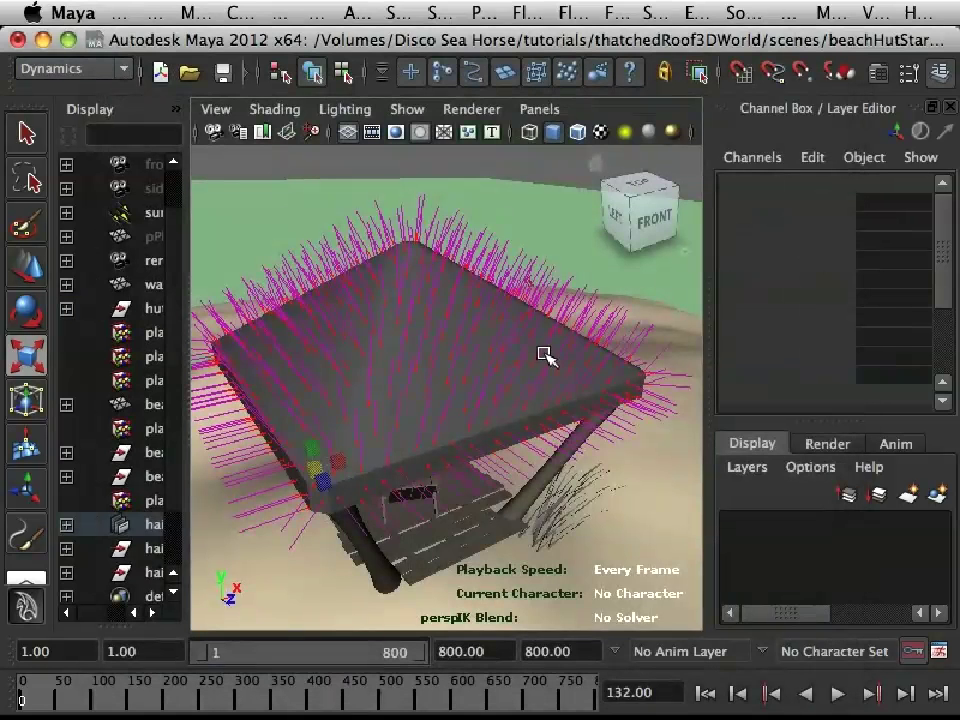
Step: Examine the hair curves all around the roof, play the dynamics simulation, stop it and check the hairs from underneath the roof
{"action": "left_click_drag", "start_coordinate": [516, 426], "coordinate": [483, 452], "text": "alt"}
{"action": "right_click_drag", "start_coordinate": [483, 452], "coordinate": [551, 482], "text": "alt"}
{"action": "left_click_drag", "start_coordinate": [551, 482], "coordinate": [465, 482], "text": "alt"}
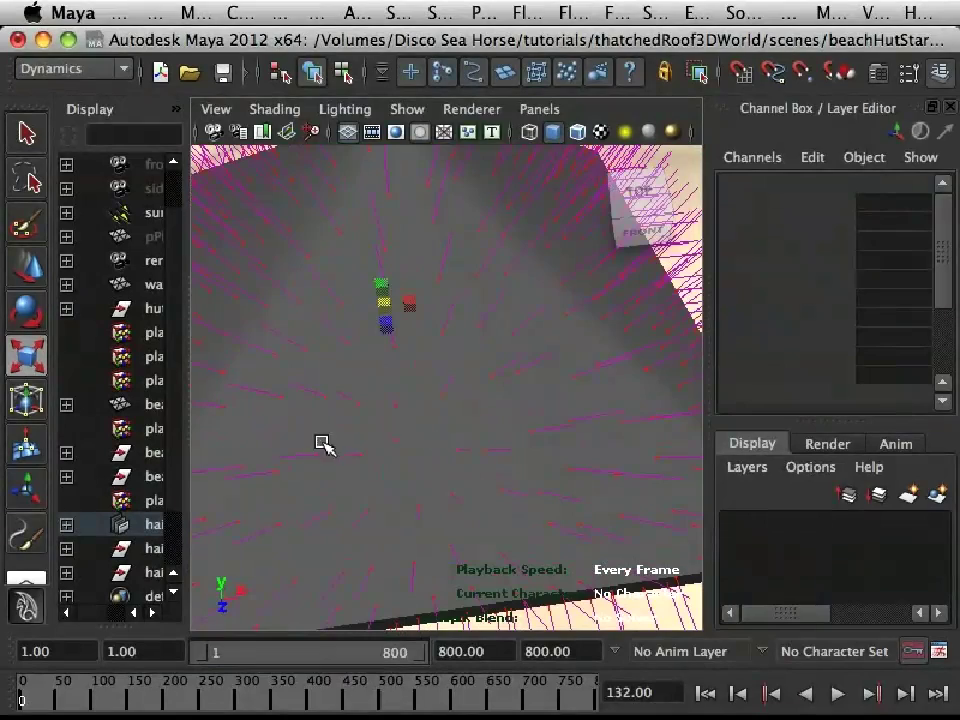
{"action": "left_click_drag", "start_coordinate": [343, 461], "coordinate": [497, 506], "text": "alt"}
{"action": "right_click_drag", "start_coordinate": [497, 506], "coordinate": [403, 510], "text": "alt"}
{"action": "left_click_drag", "start_coordinate": [403, 510], "coordinate": [506, 422], "text": "alt"}
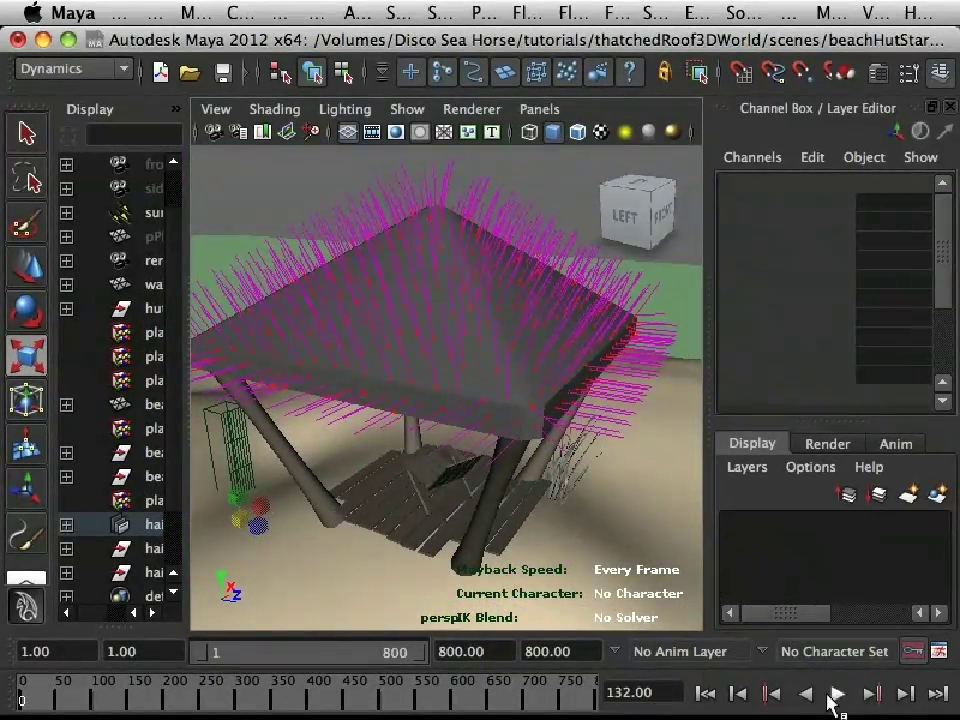
{"action": "left_click", "coordinate": [838, 695]}
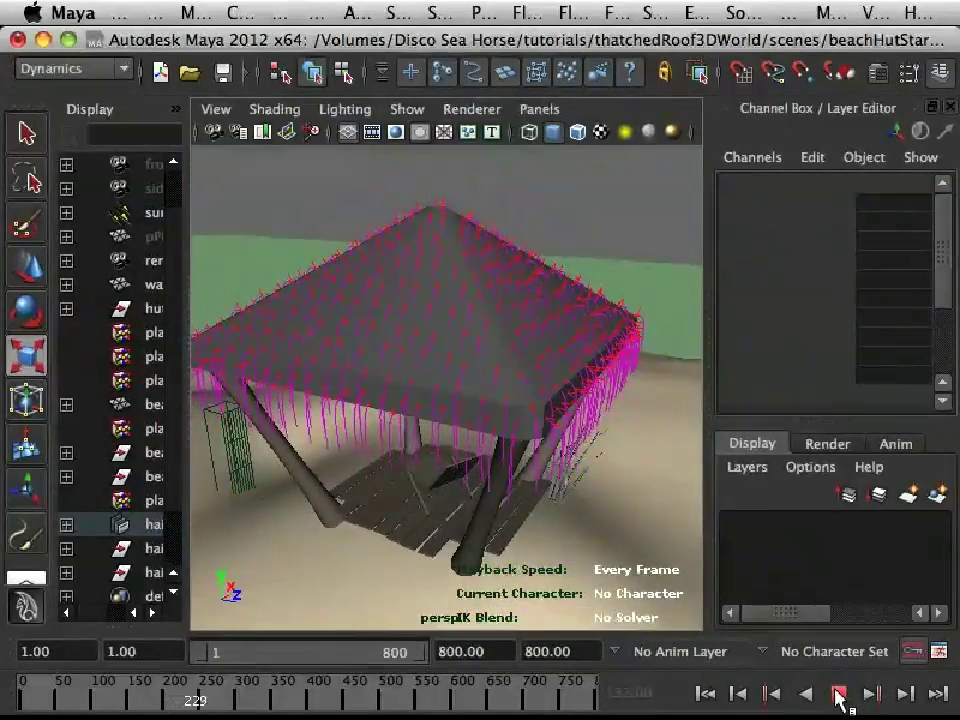
{"action": "left_click", "coordinate": [838, 695]}
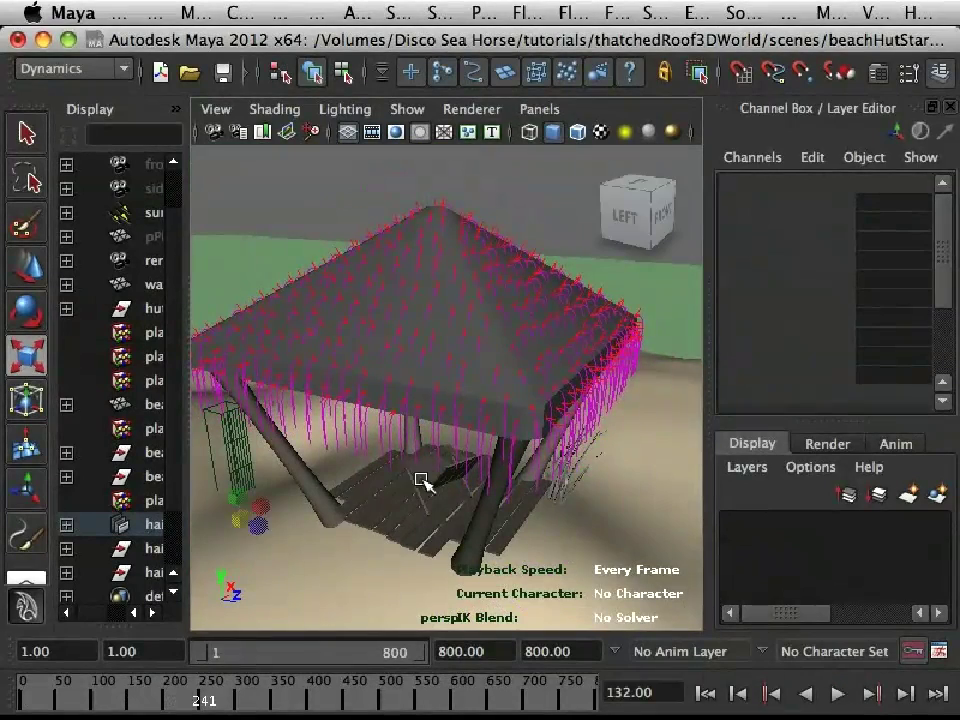
{"action": "left_click_drag", "start_coordinate": [497, 514], "coordinate": [401, 317], "text": "alt"}
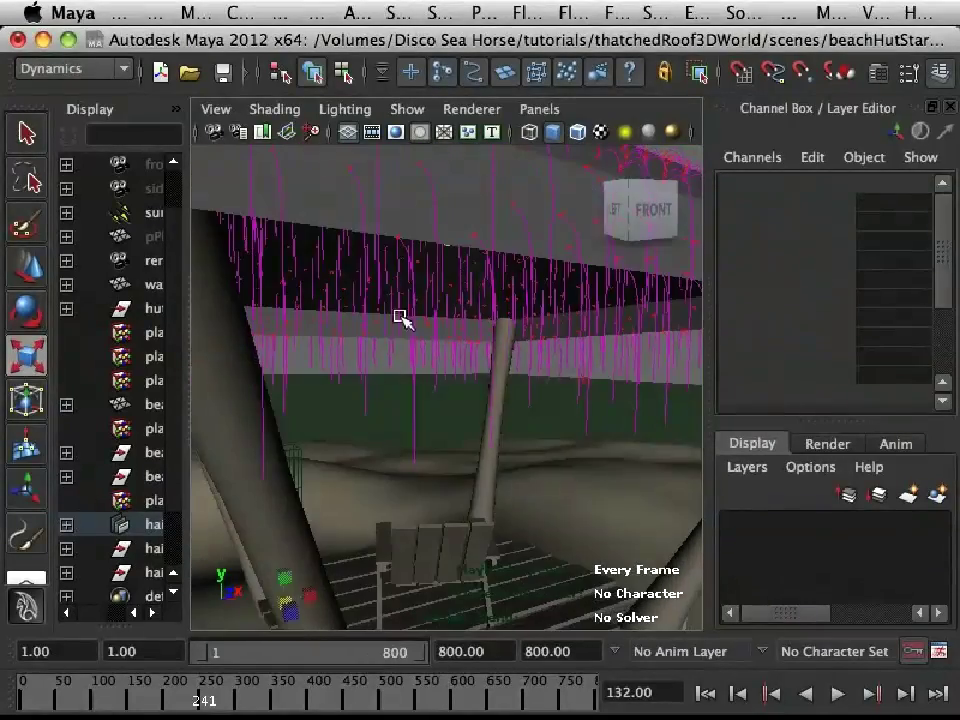
{"action": "left_click_drag", "start_coordinate": [375, 276], "coordinate": [516, 462], "text": "alt"}
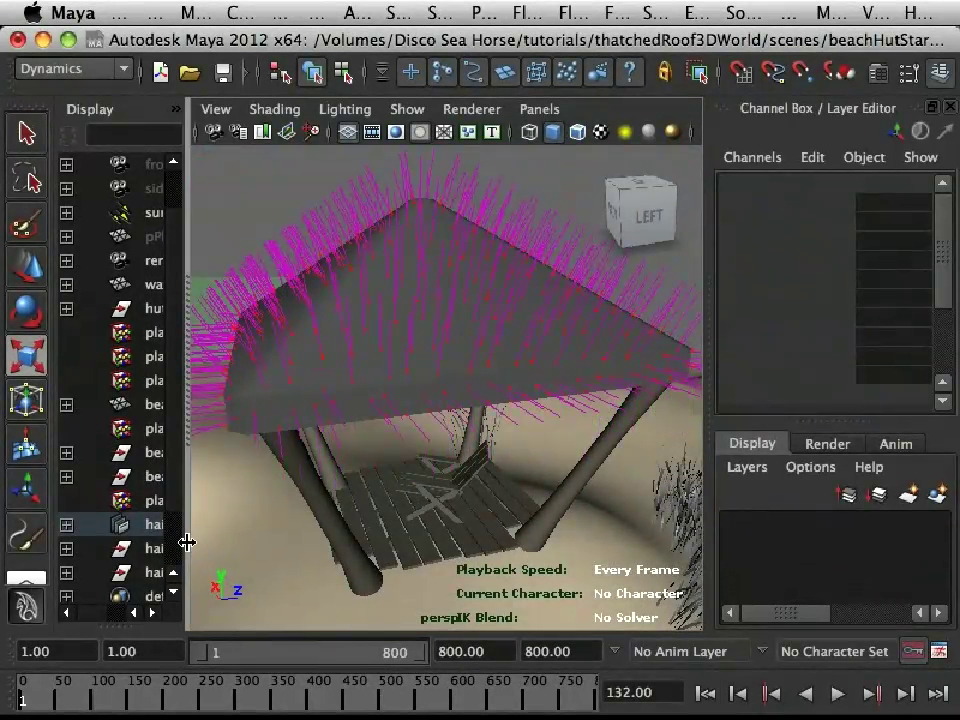
Step: Make the hut's polyRoof mesh a collision object for the hair system
{"action": "left_click_drag", "start_coordinate": [189, 540], "coordinate": [272, 548]}
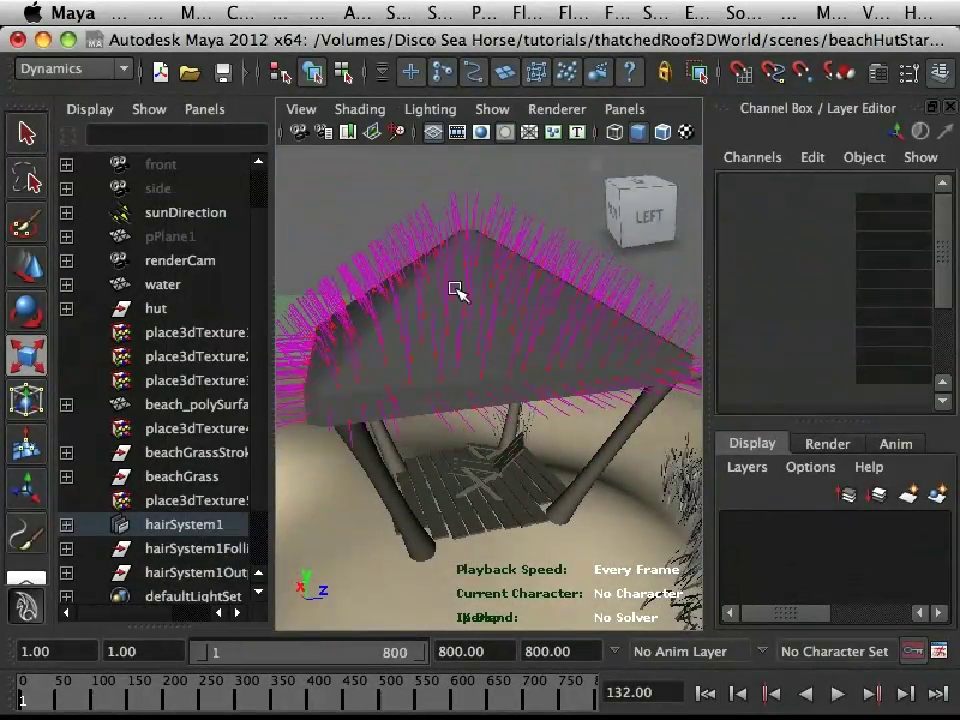
{"action": "left_click", "coordinate": [373, 382]}
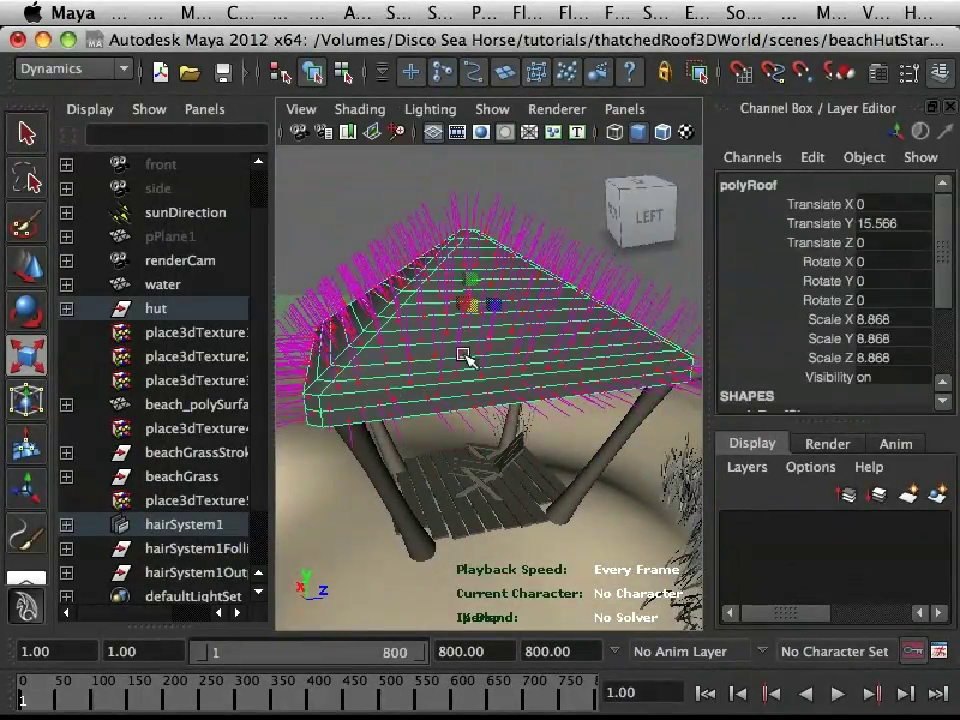
{"action": "key", "text": "space"}
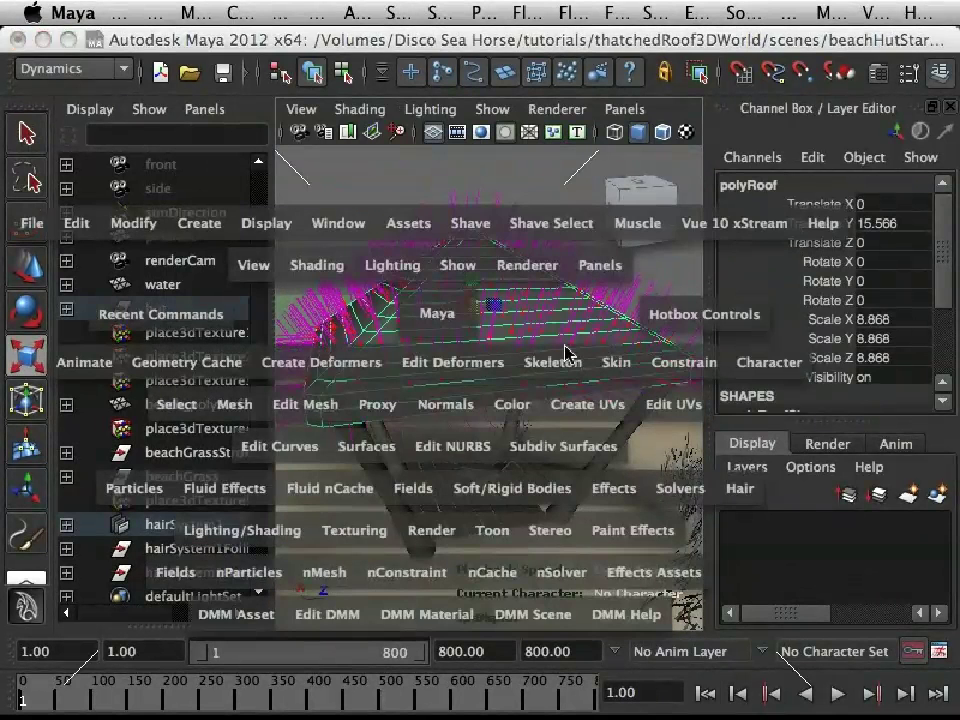
{"action": "left_click", "coordinate": [736, 490]}
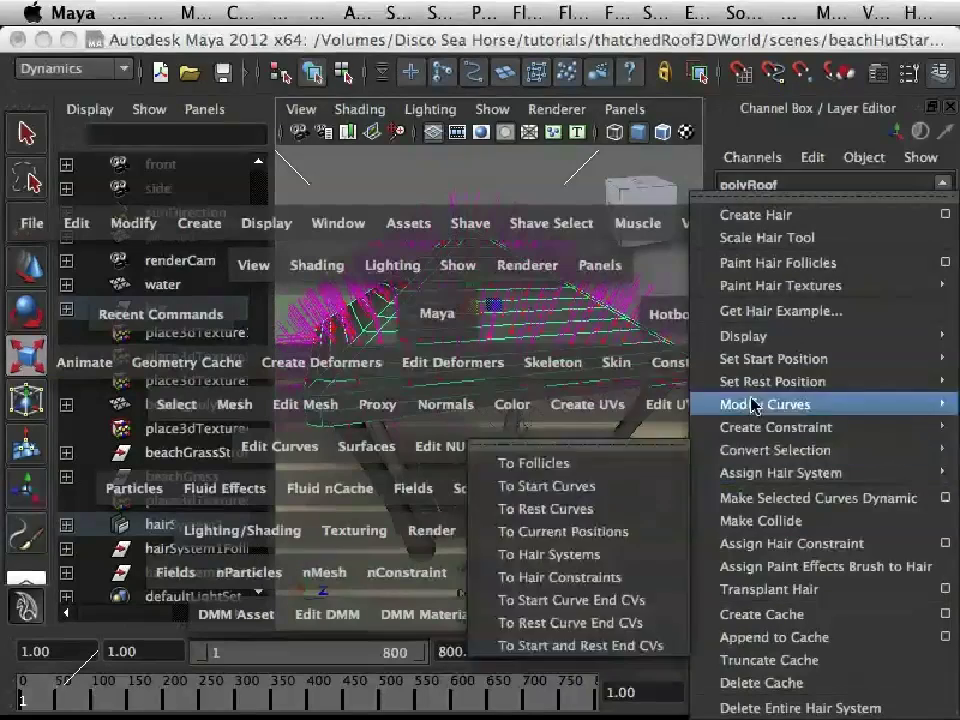
{"action": "left_click", "coordinate": [760, 520]}
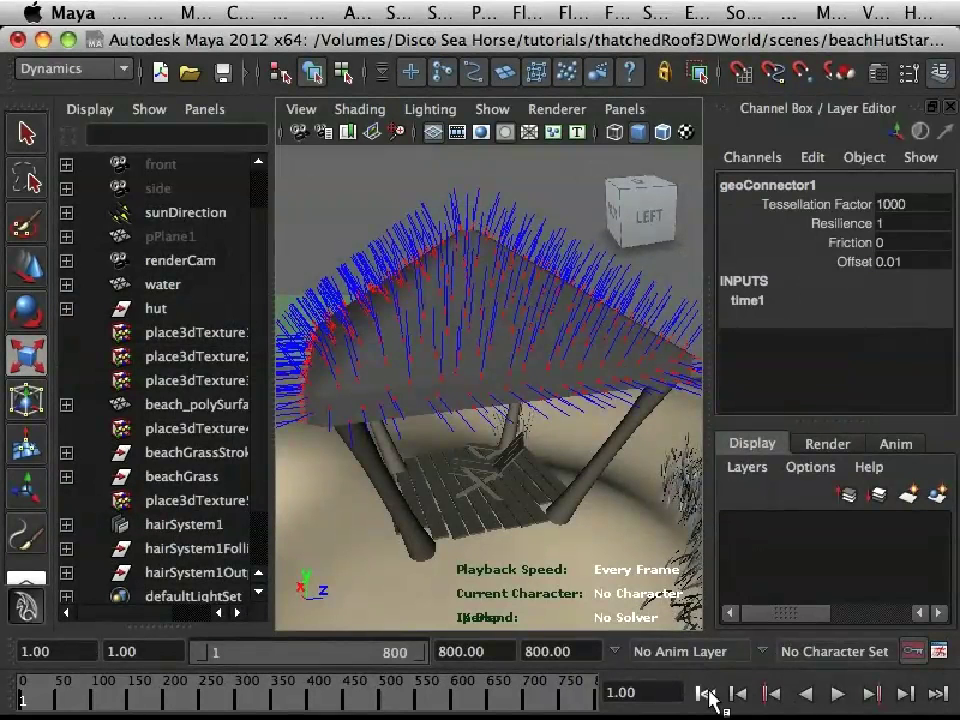
Step: Play the hair simulation until the curves drape over the roof, stop it and check the result from the back
{"action": "left_click", "coordinate": [838, 694]}
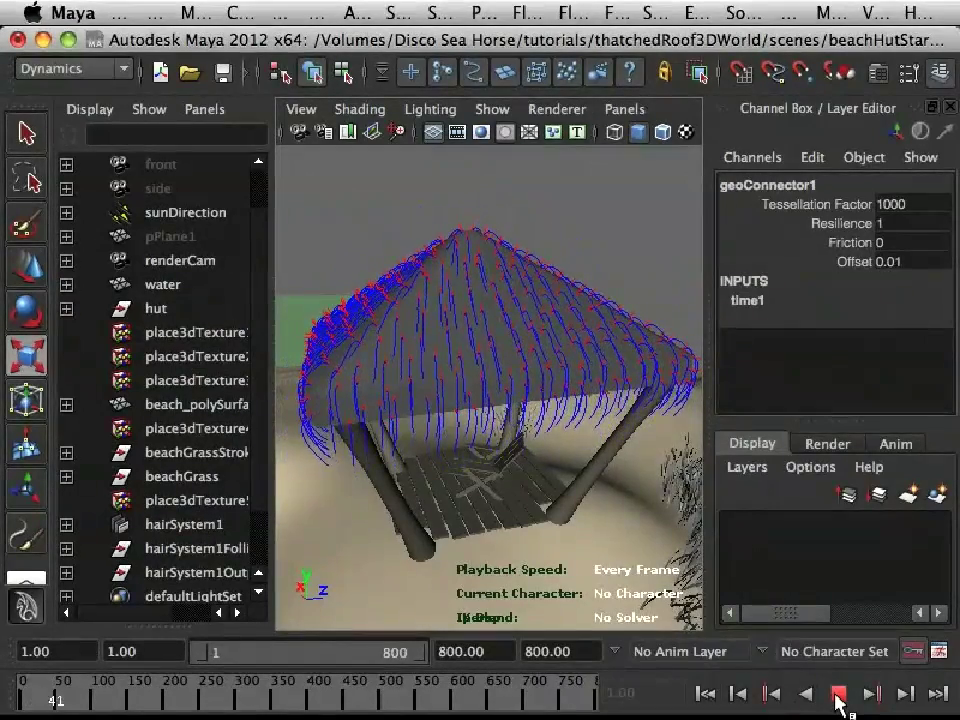
{"action": "left_click", "coordinate": [838, 694]}
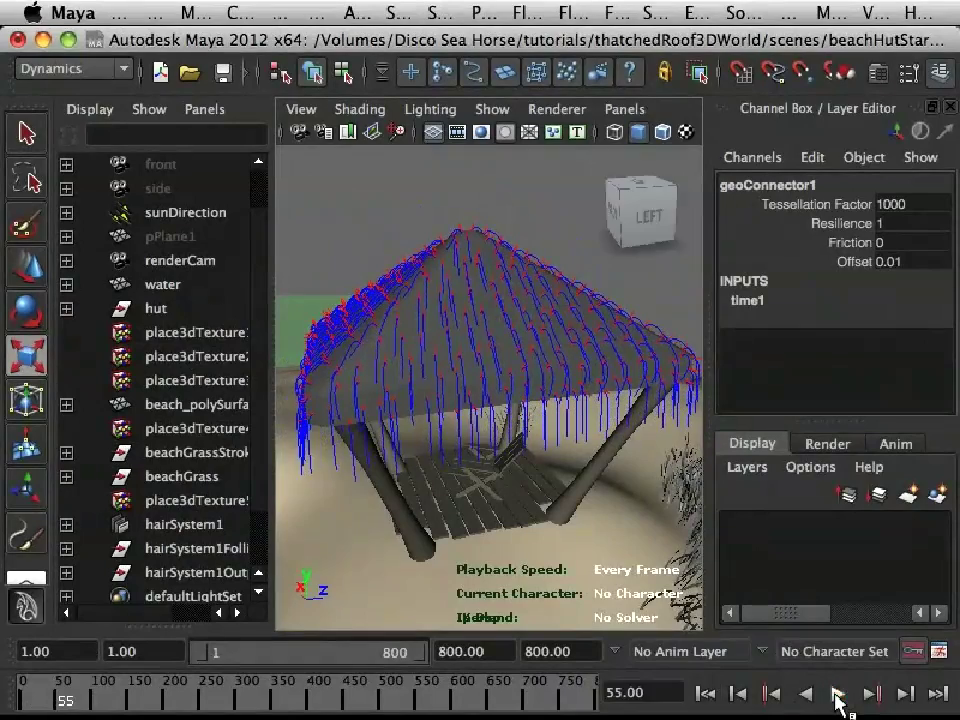
{"action": "left_click_drag", "start_coordinate": [500, 451], "coordinate": [480, 440], "text": "alt"}
{"action": "scroll", "coordinate": [268, 472], "scroll_direction": "down", "scroll_amount": 3}
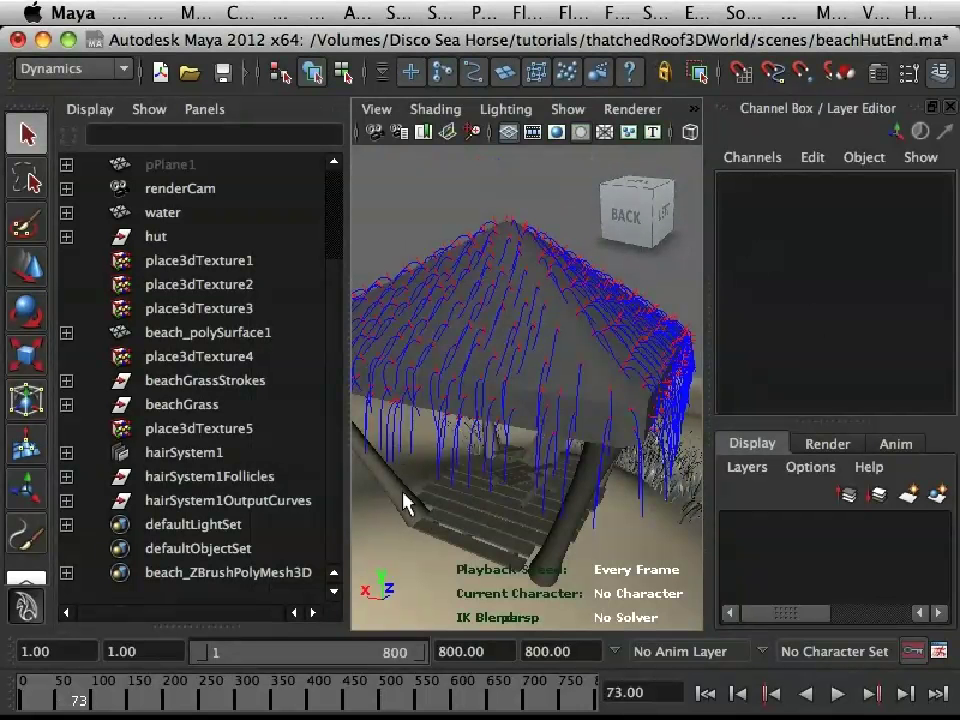
Step: Duplicate the hairSystem1OutputCurves group, and hide the original hairSystem1, its follicles and its output curves
{"action": "left_click", "coordinate": [210, 501]}
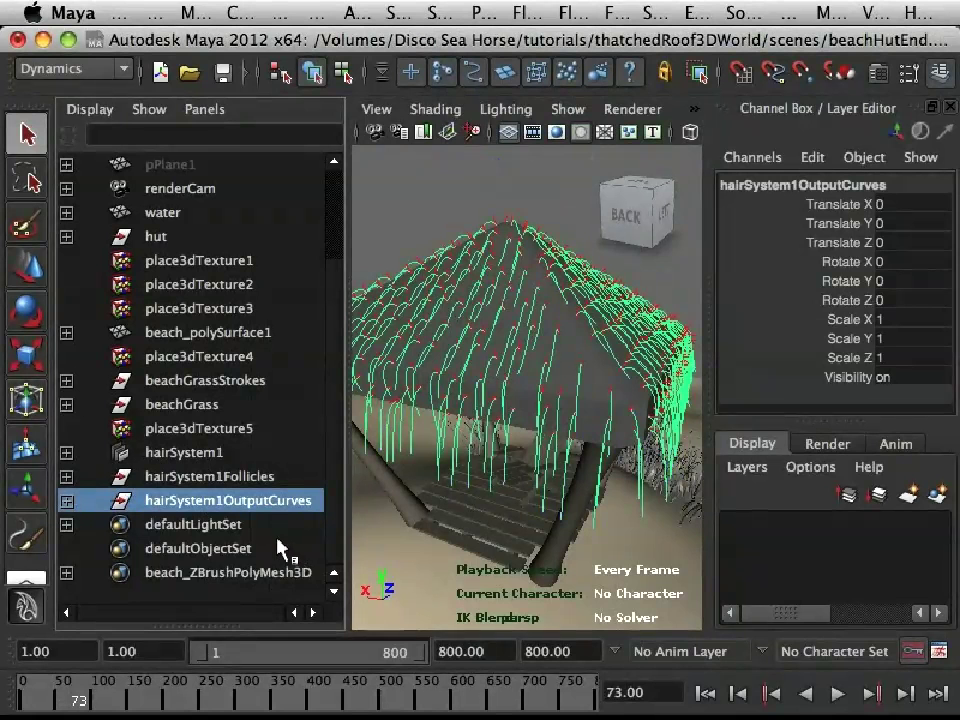
{"action": "key", "text": "ctrl+d"}
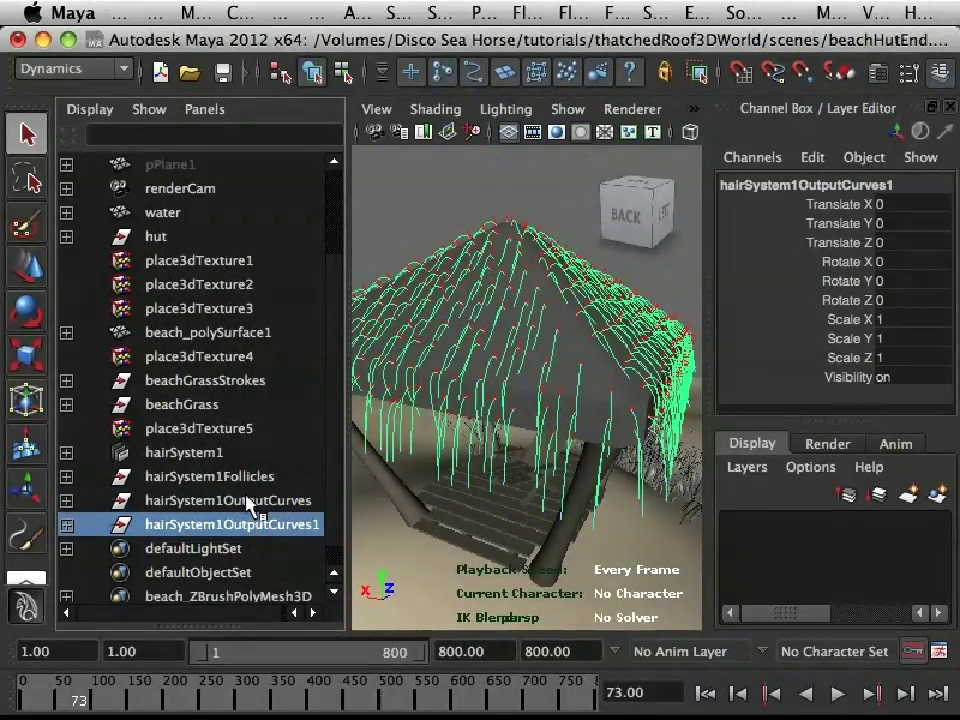
{"action": "left_click", "coordinate": [204, 453]}
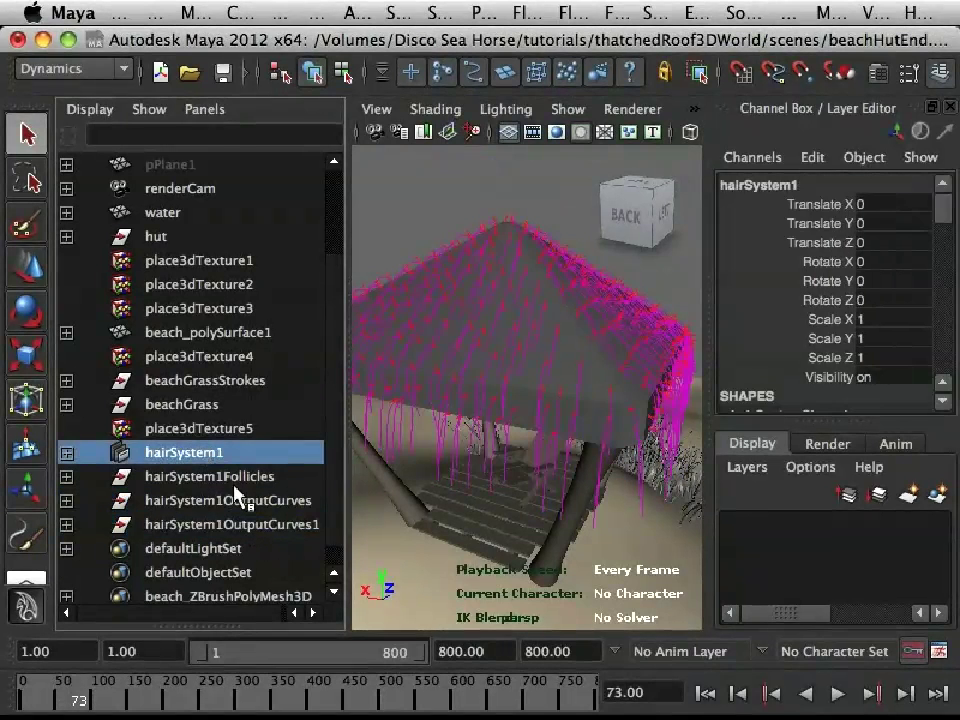
{"action": "left_click", "coordinate": [240, 477], "text": "shift"}
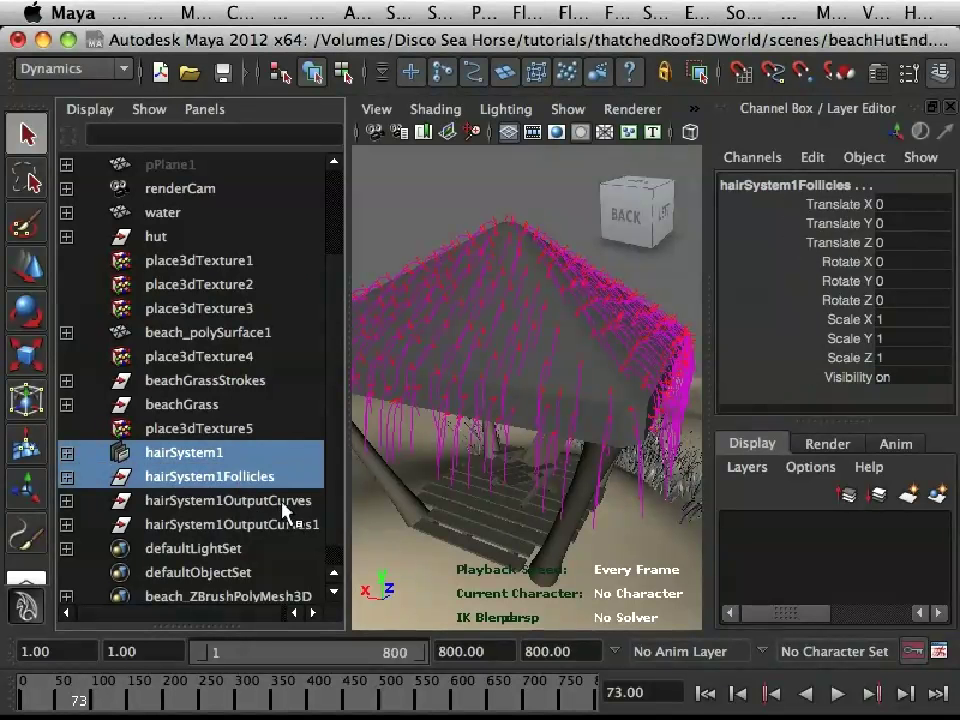
{"action": "left_click", "coordinate": [283, 502], "text": "shift"}
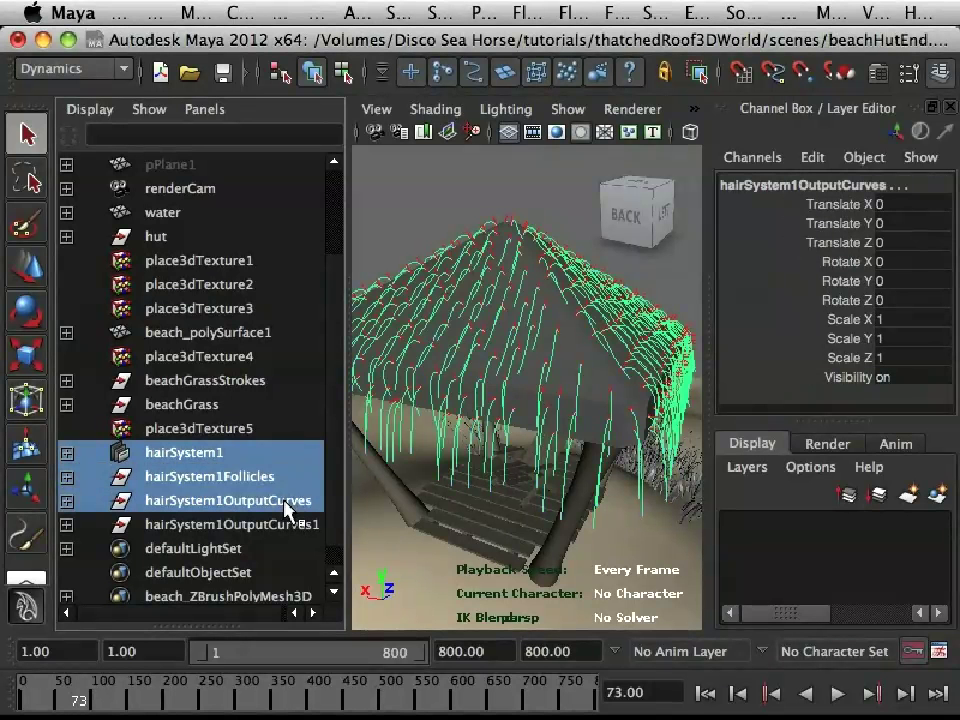
{"action": "key", "text": "ctrl+h"}
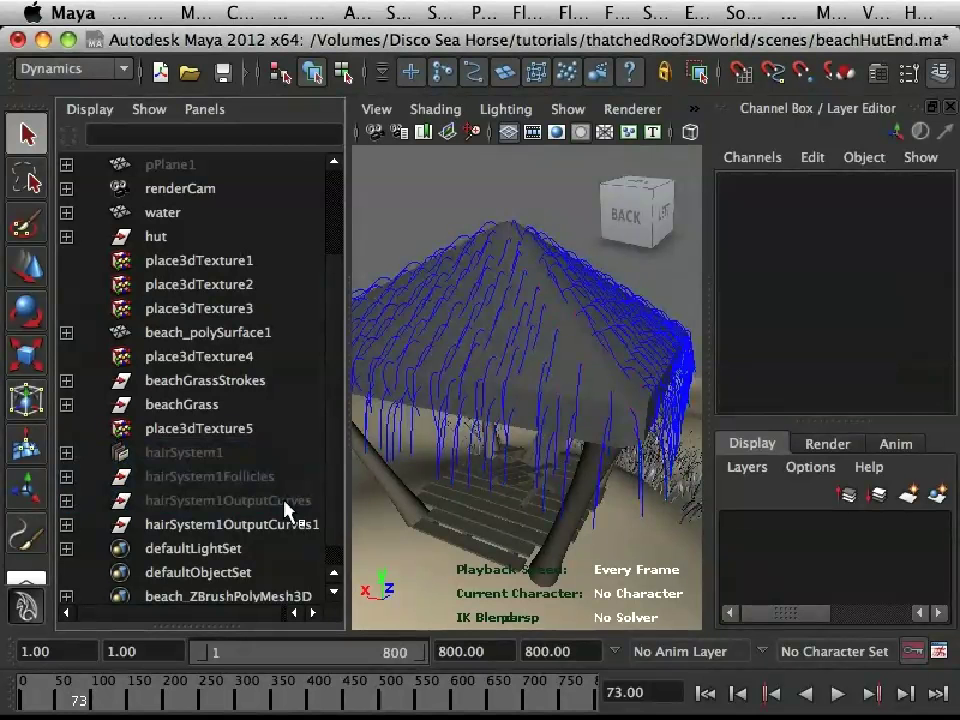
Step: Group the hidden hair system, follicles and original output curves, and name the group hairSystem
{"action": "left_click", "coordinate": [214, 453]}
{"action": "left_click", "coordinate": [215, 477], "text": "shift"}
{"action": "left_click", "coordinate": [222, 501], "text": "shift"}
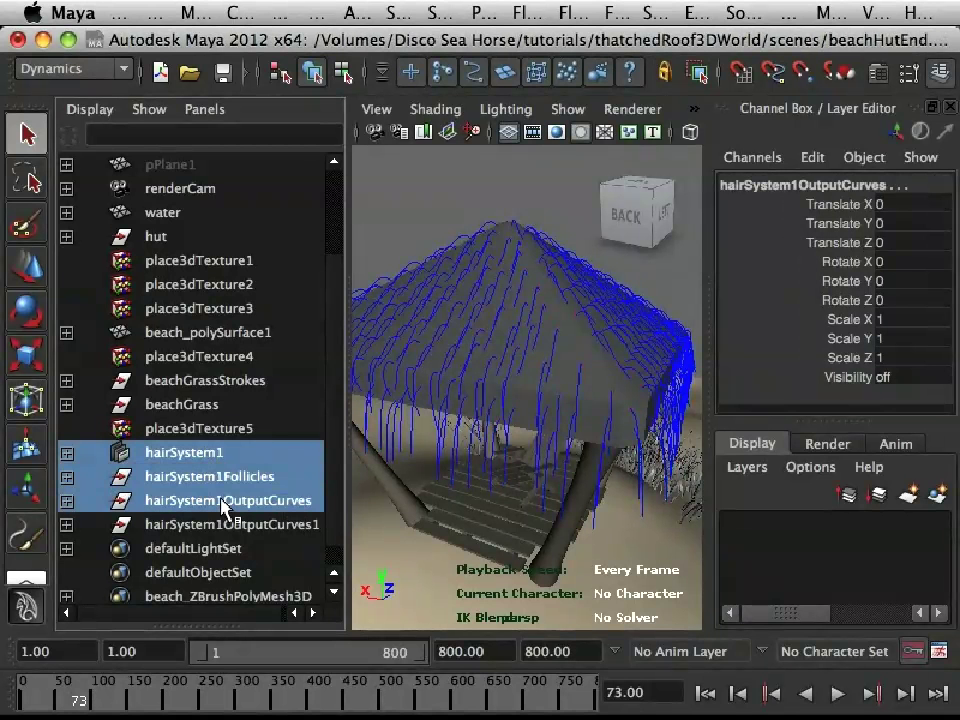
{"action": "key", "text": "ctrl+g"}
{"action": "double_click", "coordinate": [187, 502]}
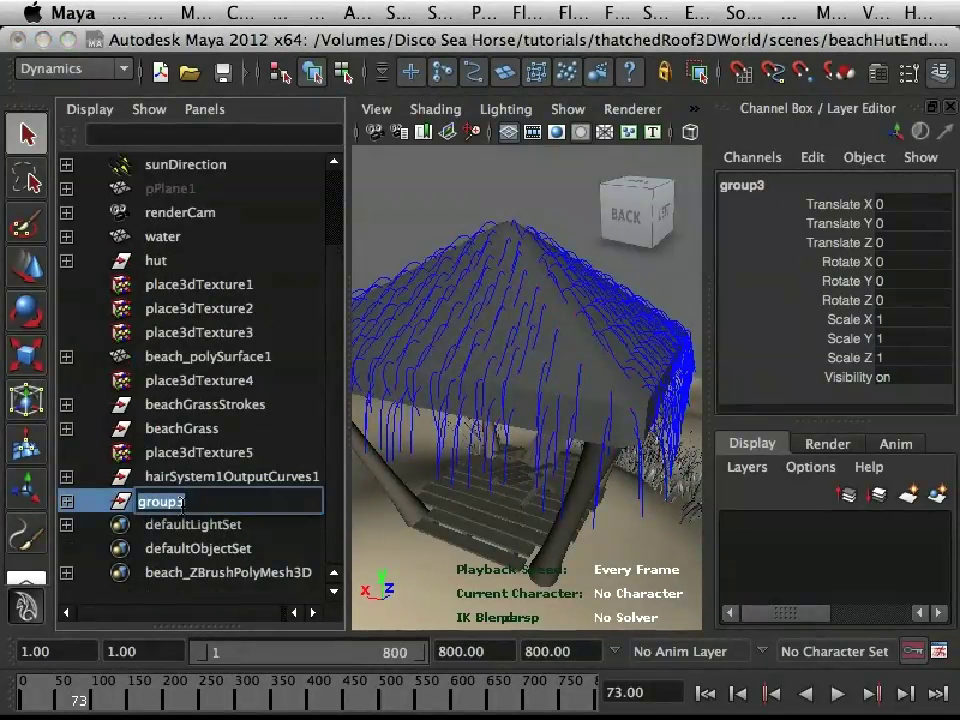
{"action": "type", "text": "hair"}
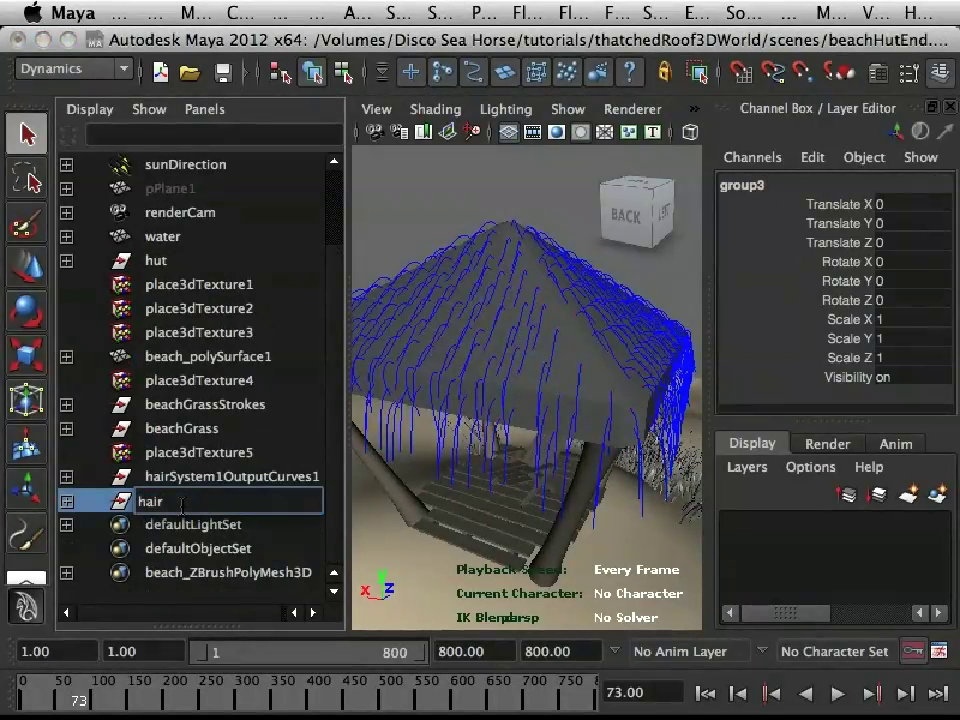
{"action": "type", "text": "System"}
{"action": "left_click", "coordinate": [192, 520]}
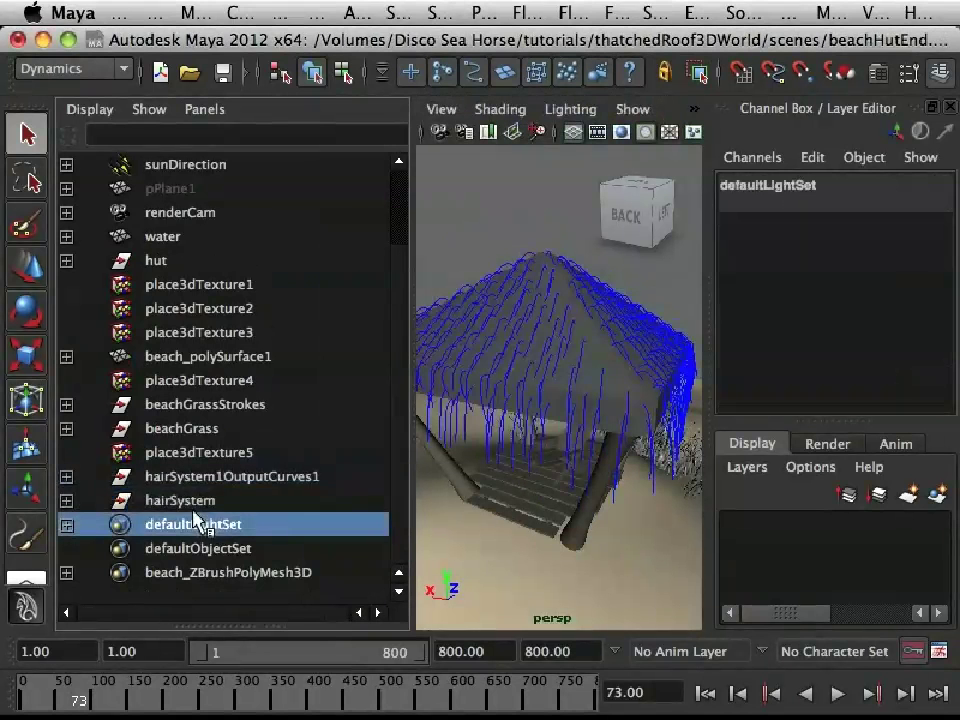
{"action": "left_click", "coordinate": [193, 500]}
Step: Compare the curve names inside the duplicated output curves group with those in the original group under hairSystem
{"action": "left_click", "coordinate": [268, 480]}
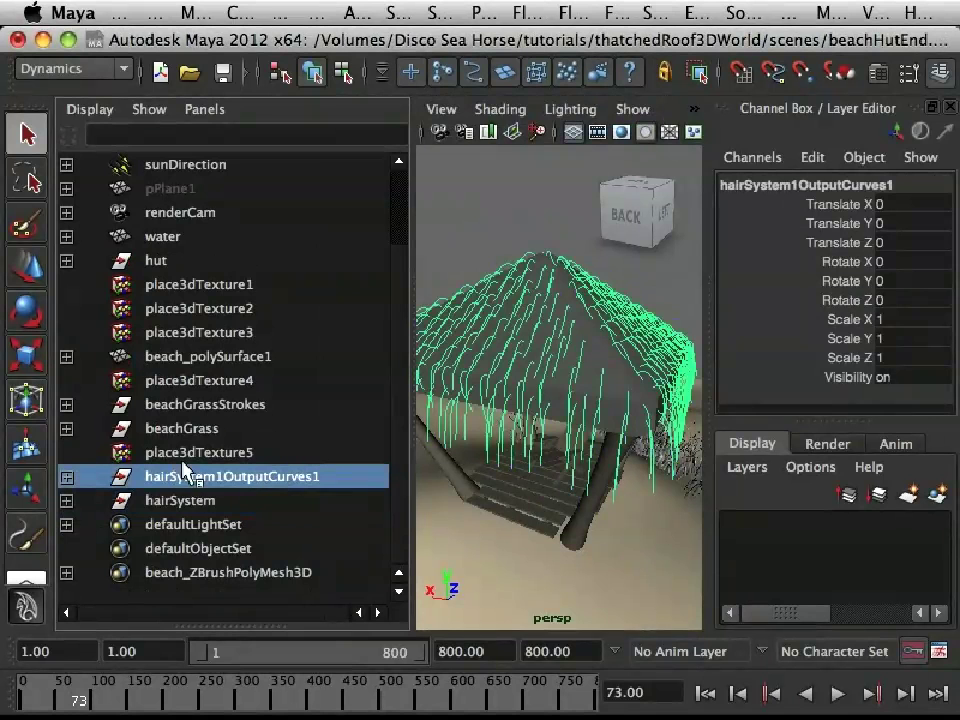
{"action": "left_click", "coordinate": [66, 477]}
{"action": "scroll", "coordinate": [214, 540], "scroll_direction": "down", "scroll_amount": 3}
{"action": "scroll", "coordinate": [214, 540], "scroll_direction": "up", "scroll_amount": 3}
{"action": "scroll", "coordinate": [197, 508], "scroll_direction": "down", "scroll_amount": 15}
{"action": "scroll", "coordinate": [197, 489], "scroll_direction": "up", "scroll_amount": 17}
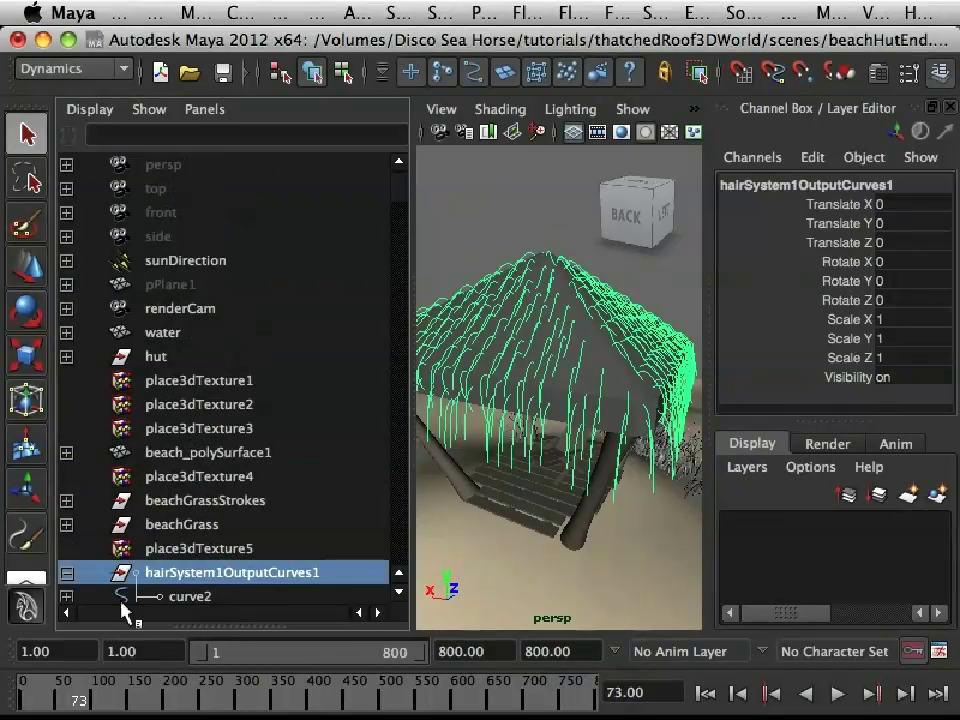
{"action": "left_click", "coordinate": [66, 572]}
{"action": "scroll", "coordinate": [70, 574], "scroll_direction": "down", "scroll_amount": 2}
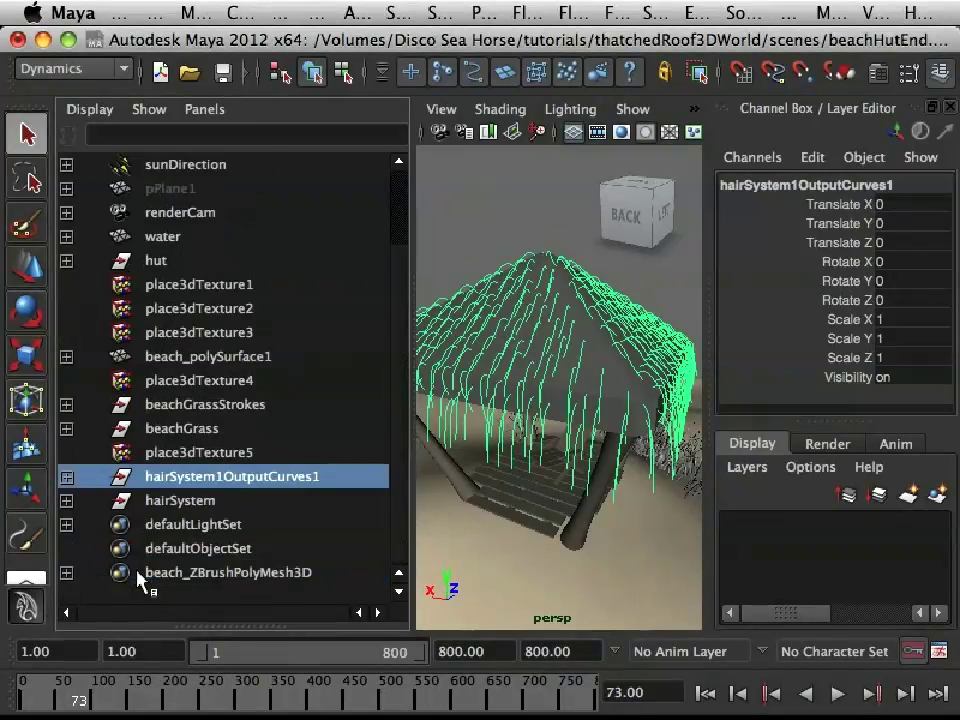
{"action": "left_click", "coordinate": [66, 500]}
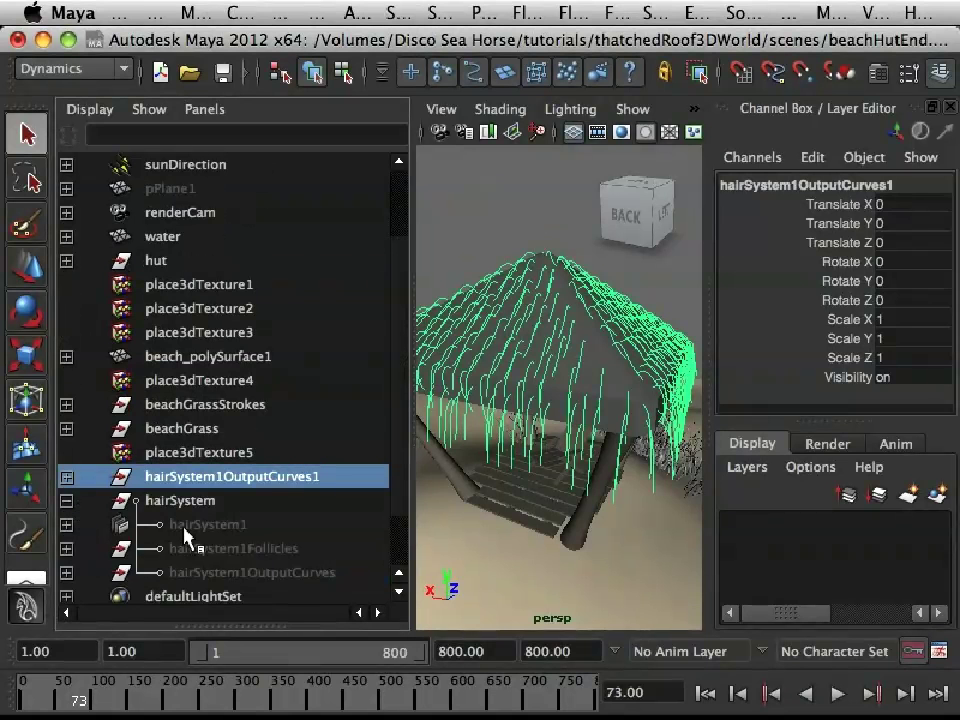
{"action": "left_click", "coordinate": [66, 572]}
{"action": "scroll", "coordinate": [210, 590], "scroll_direction": "down", "scroll_amount": 5}
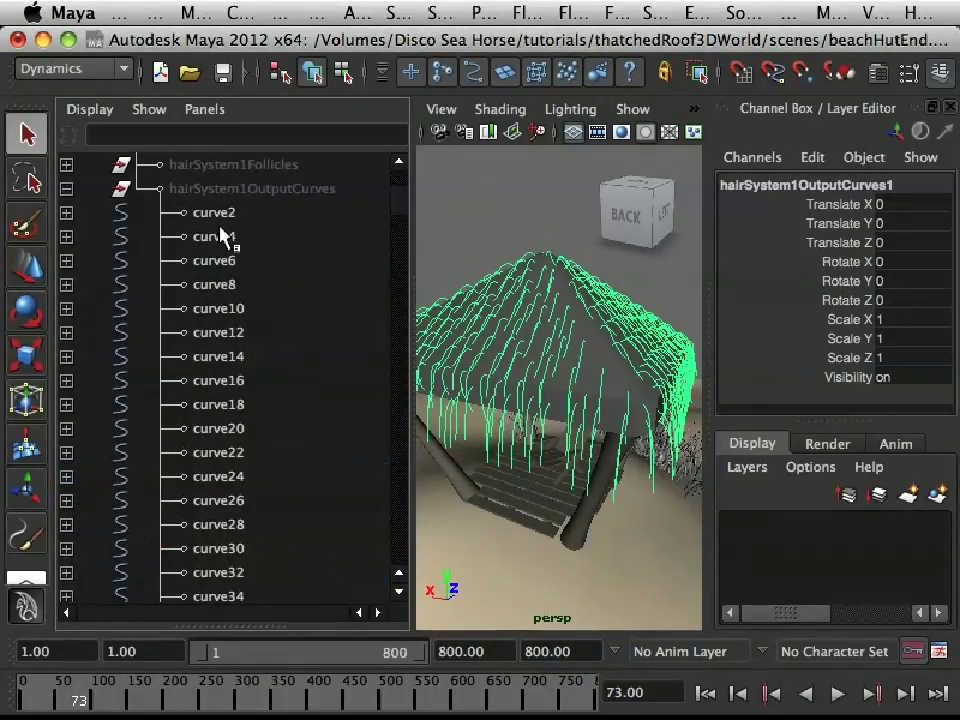
{"action": "scroll", "coordinate": [120, 240], "scroll_direction": "up", "scroll_amount": 5}
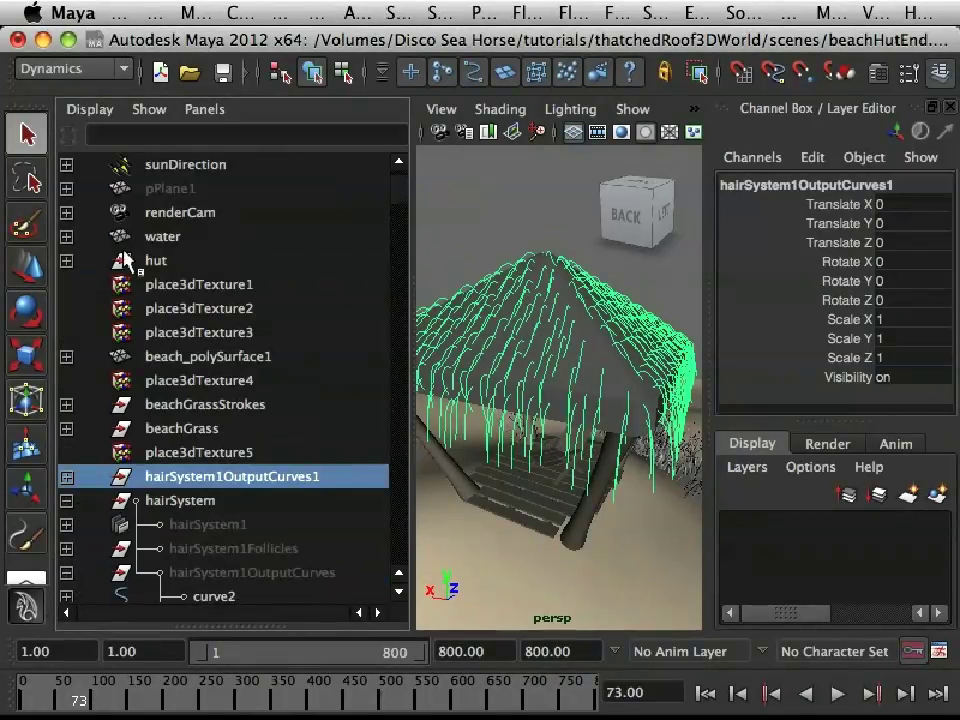
{"action": "left_click", "coordinate": [66, 500]}
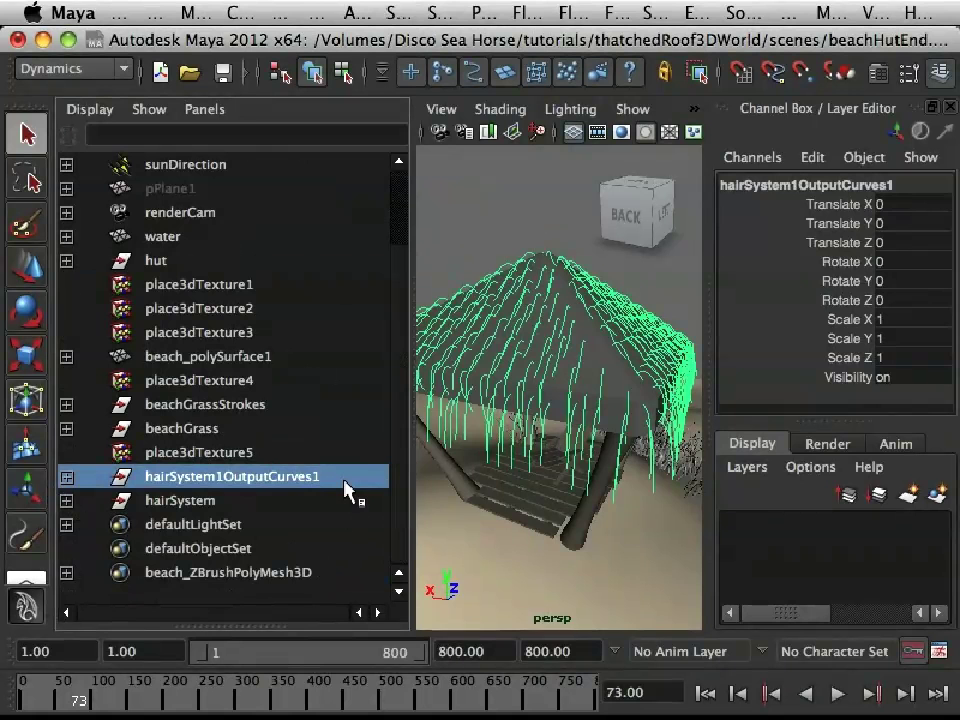
Step: Rename the duplicated hairSystem1OutputCurves1 group to curves
{"action": "left_click", "coordinate": [66, 477]}
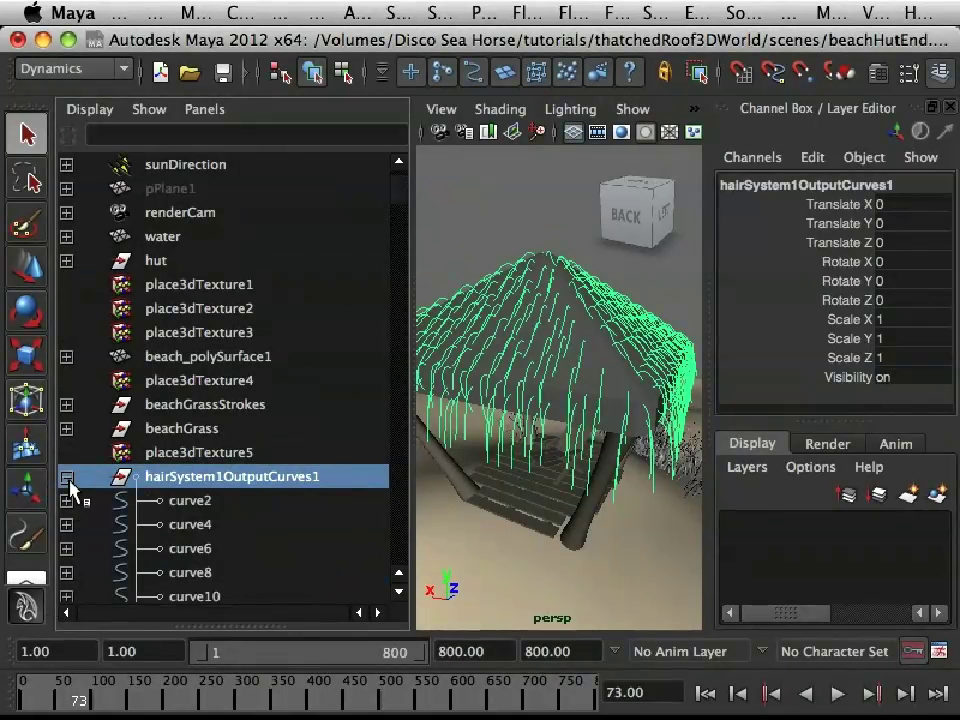
{"action": "double_click", "coordinate": [250, 477]}
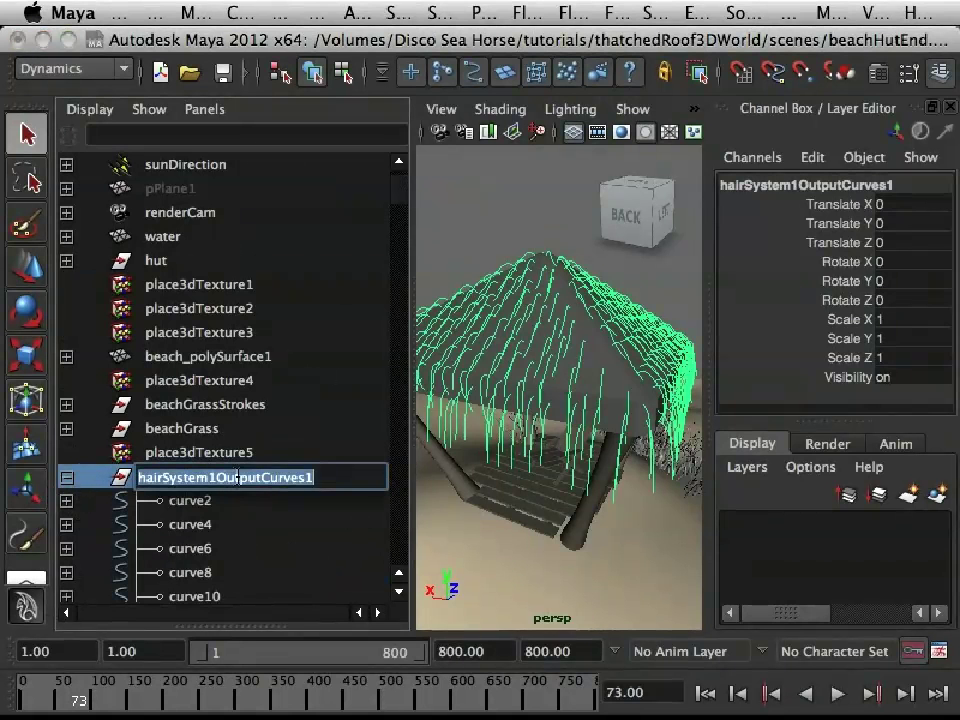
{"action": "type", "text": "curves"}
{"action": "key", "text": "Return"}
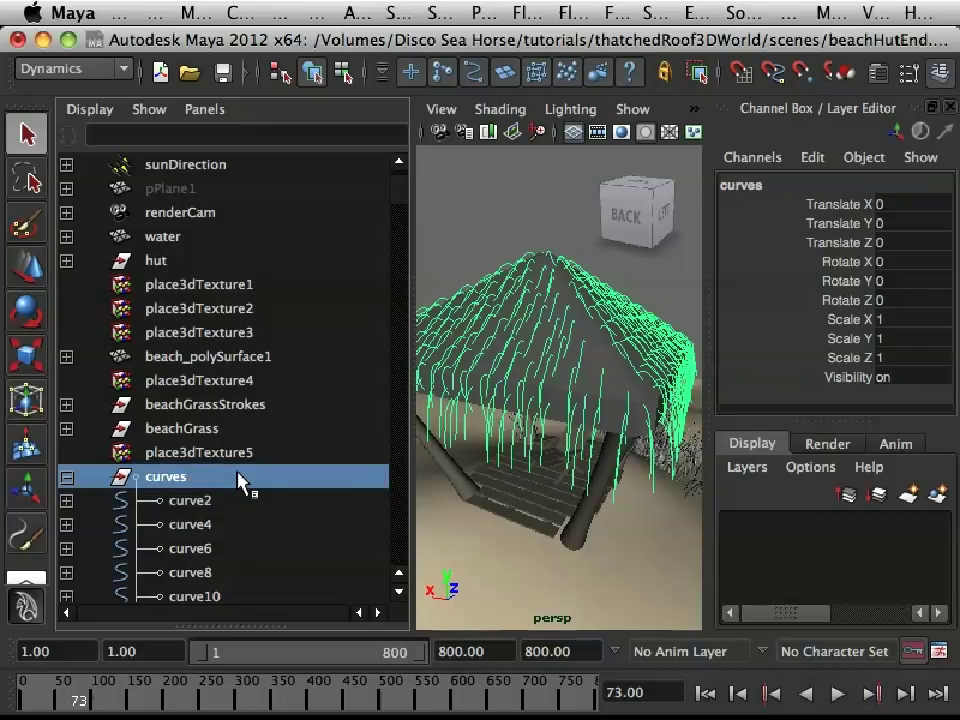
Step: Add the prefix roof_ to the names of the curves group and all the curves in it
{"action": "key", "text": "space"}
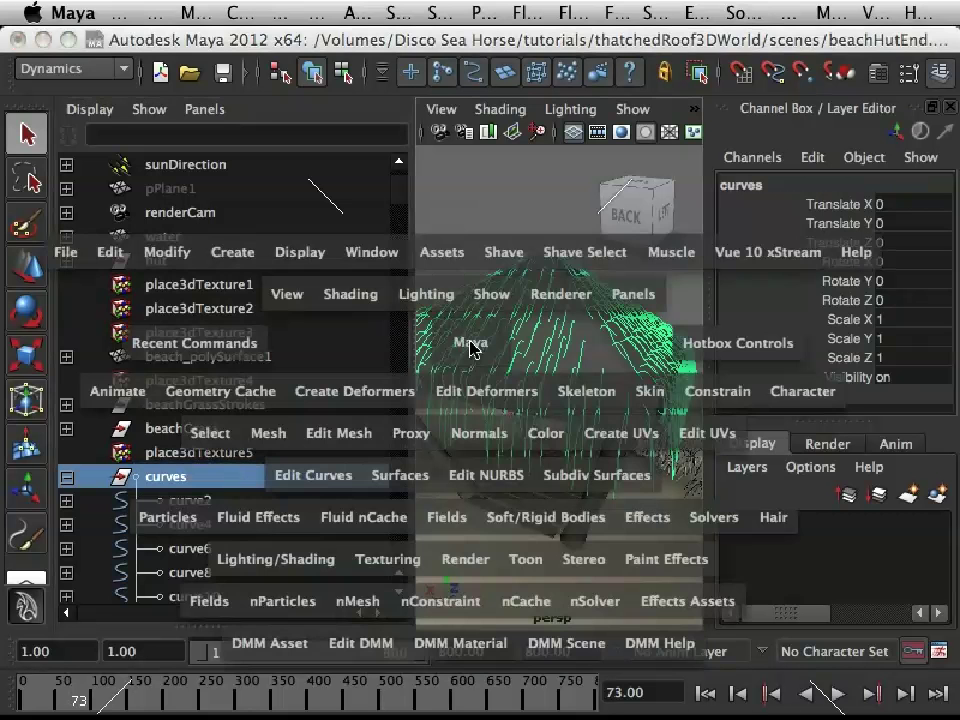
{"action": "left_click", "coordinate": [195, 253]}
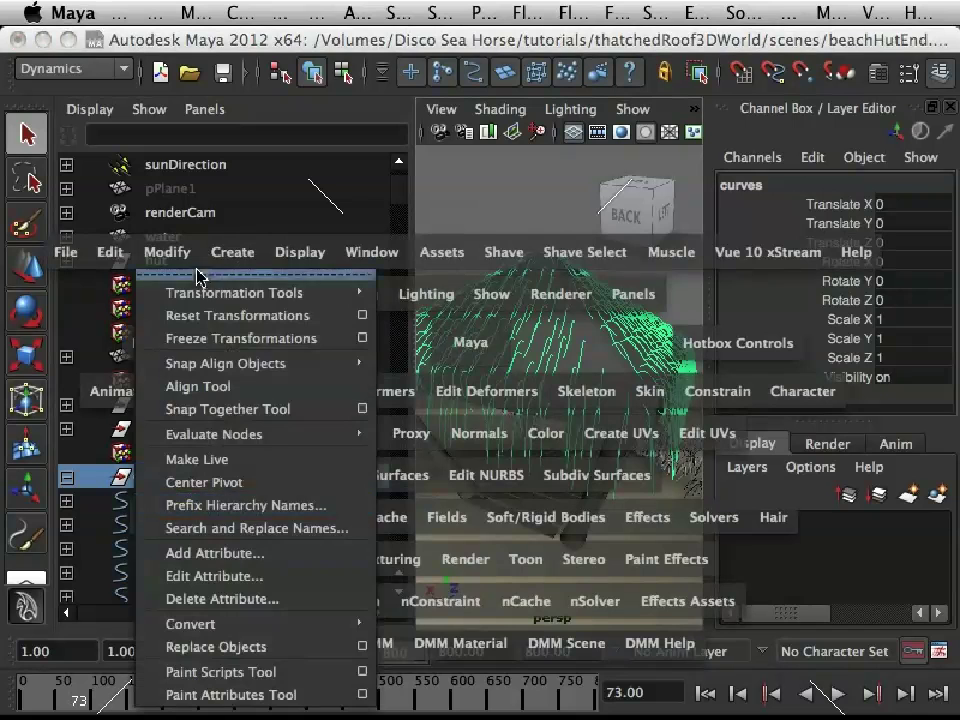
{"action": "left_click", "coordinate": [270, 506]}
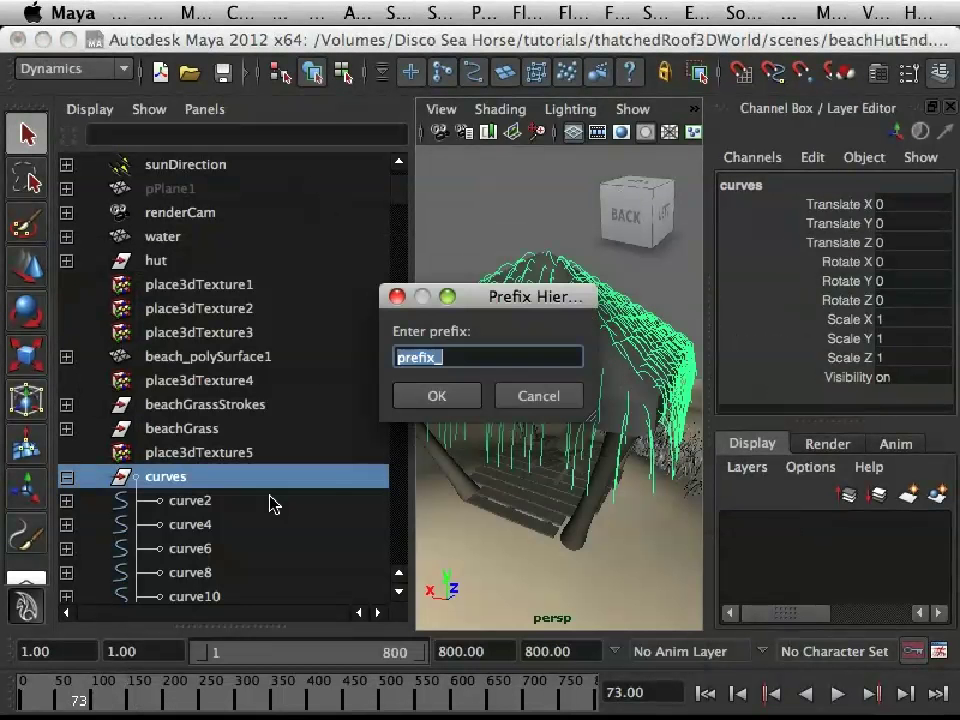
{"action": "type", "text": "roof_"}
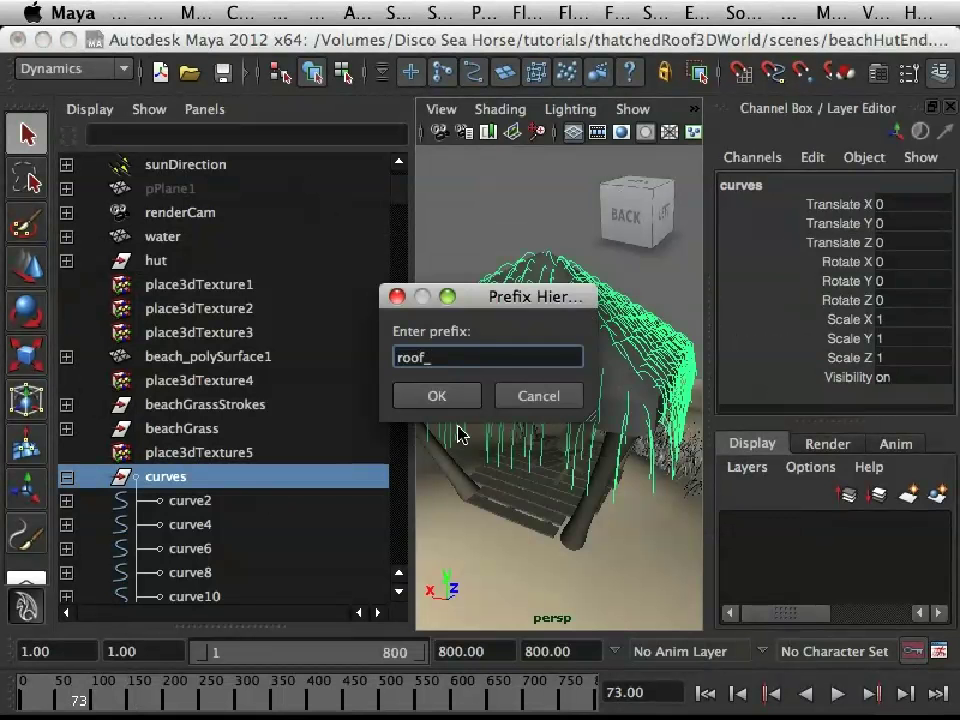
{"action": "key", "text": "Return"}
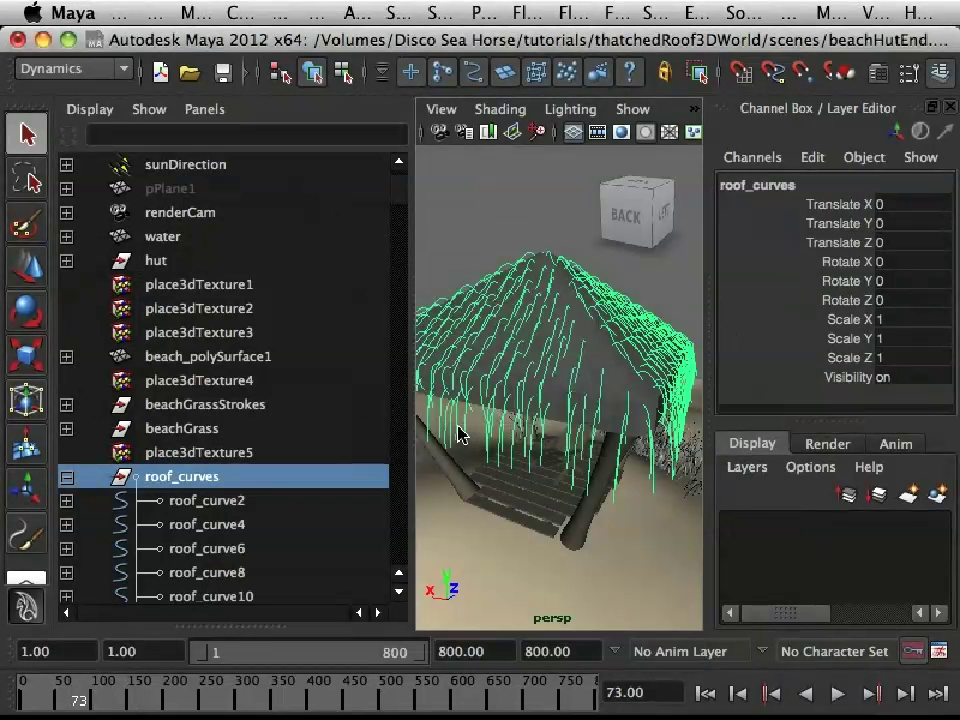
{"action": "scroll", "coordinate": [187, 497], "scroll_direction": "down", "scroll_amount": 20}
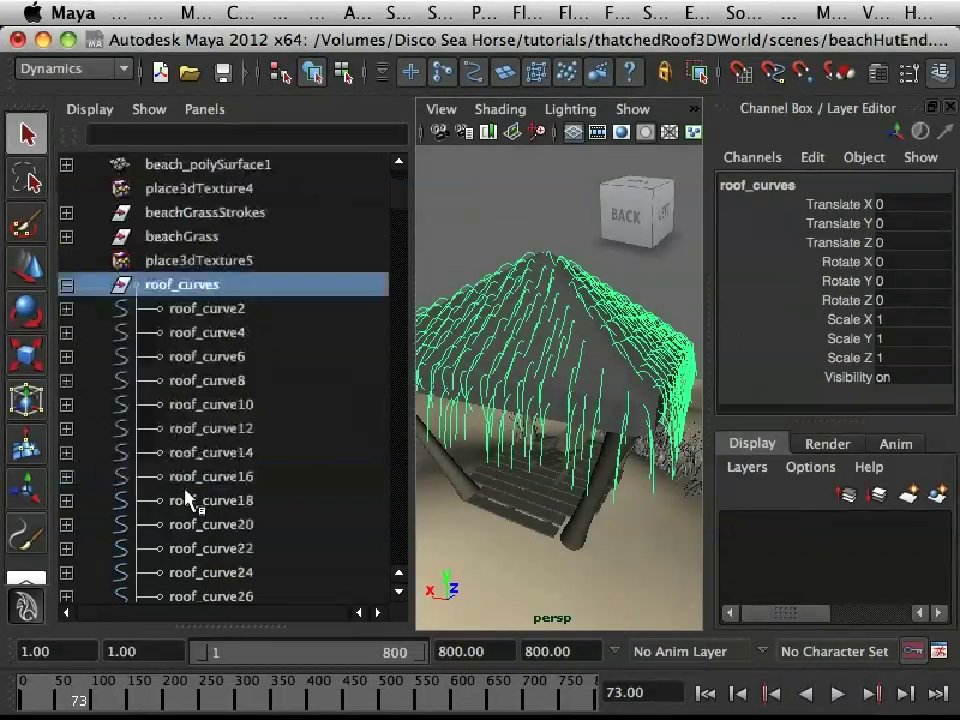
{"action": "scroll", "coordinate": [187, 497], "scroll_direction": "up", "scroll_amount": 20}
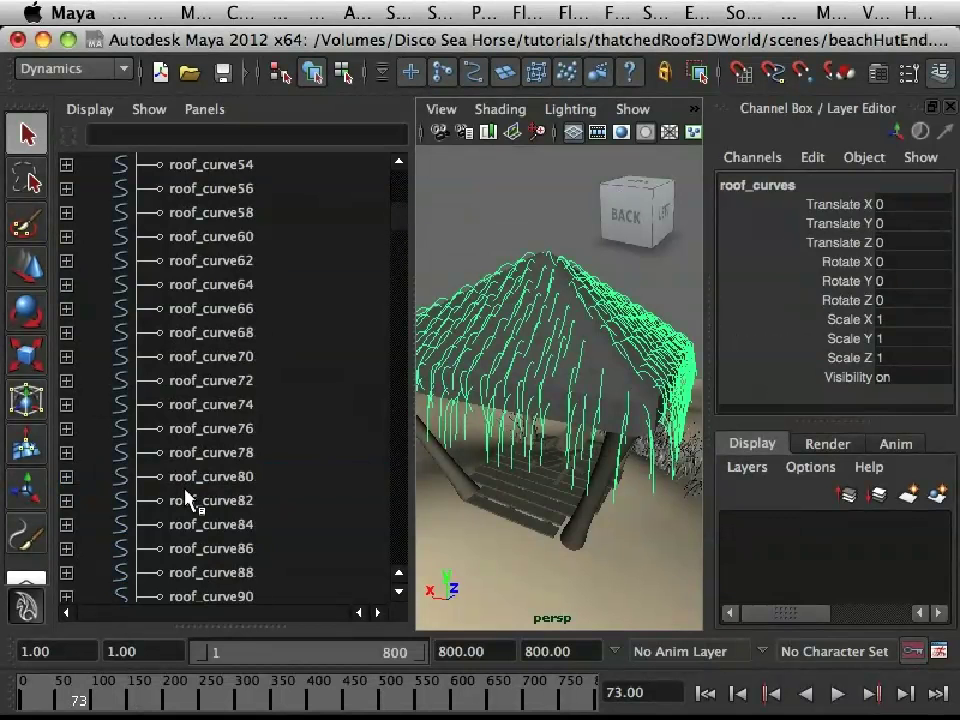
Step: Collapse the roof_curves group in the outliner and hide the hut's polyRoof mesh
{"action": "scroll", "coordinate": [155, 550], "scroll_direction": "down", "scroll_amount": 5}
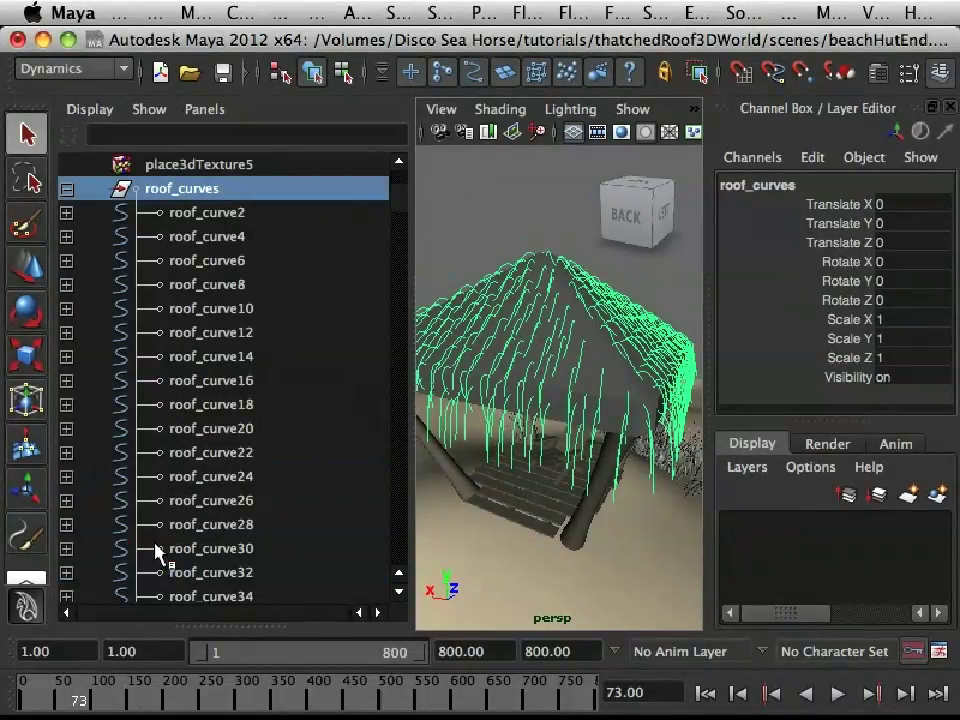
{"action": "left_click", "coordinate": [65, 189]}
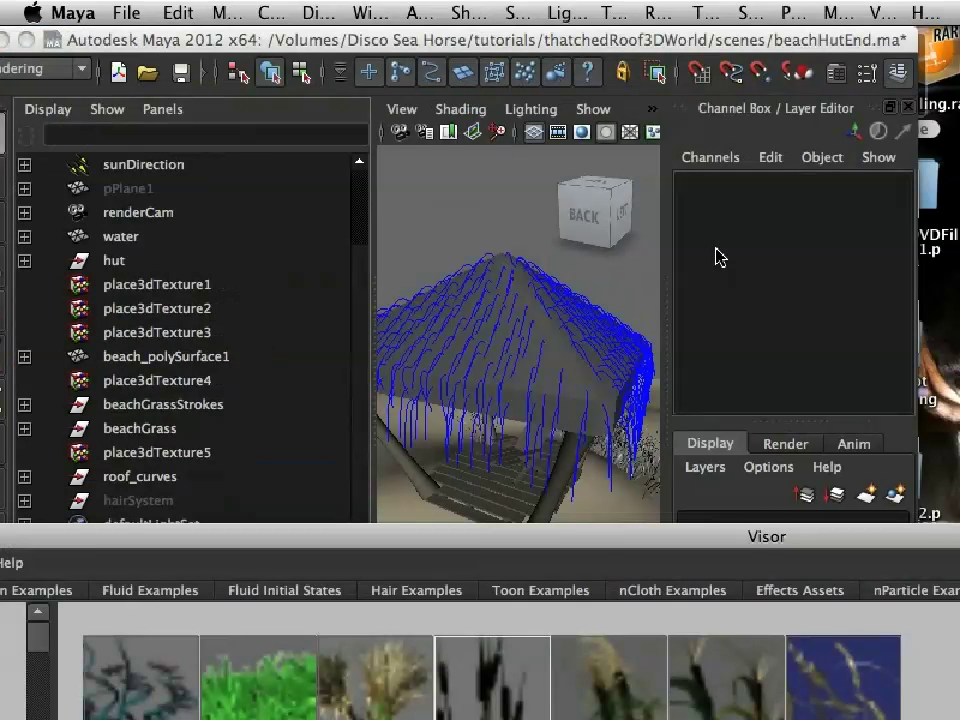
{"action": "left_click", "coordinate": [570, 367]}
{"action": "key", "text": "ctrl+h"}
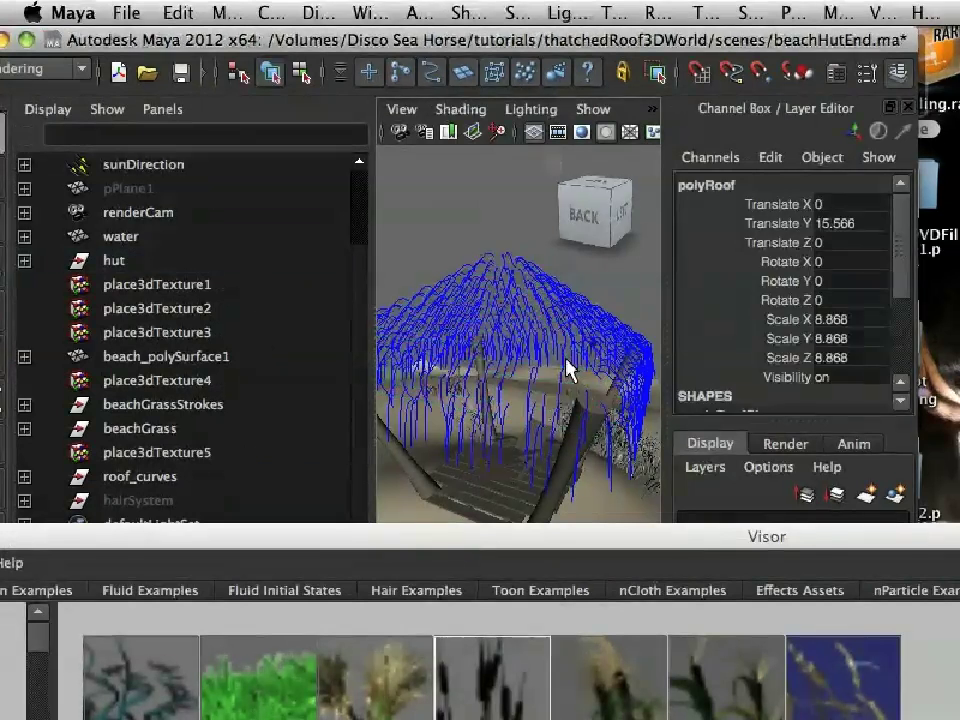
Step: Examine the exposed roof curves from several angles and select a single curve up close
{"action": "left_click_drag", "start_coordinate": [550, 338], "coordinate": [527, 319], "text": "alt"}
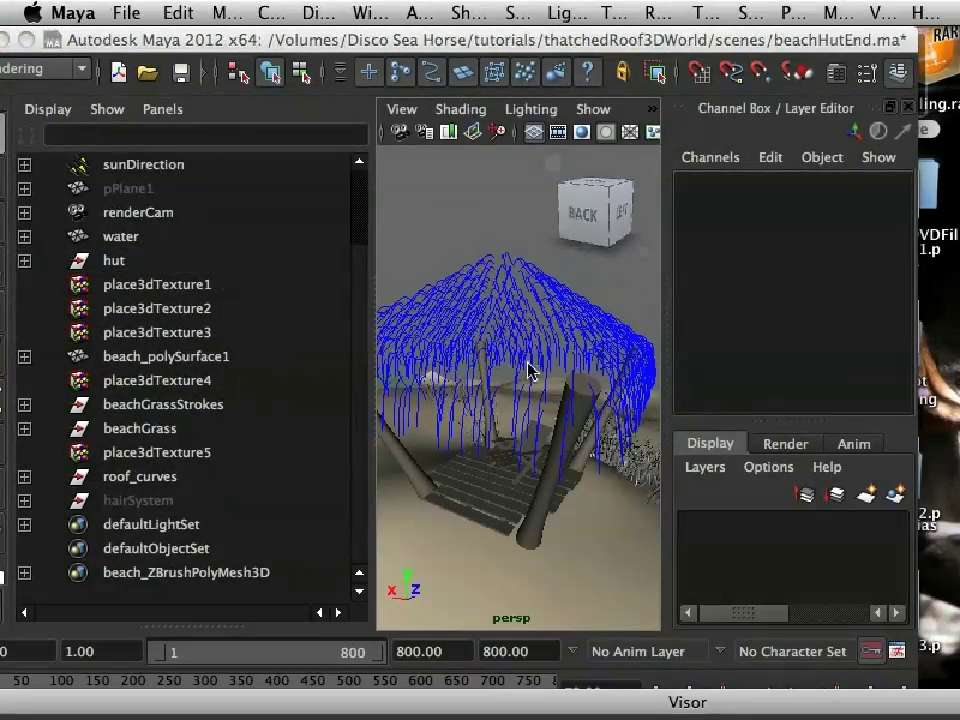
{"action": "left_click_drag", "start_coordinate": [523, 332], "coordinate": [489, 396], "text": "alt"}
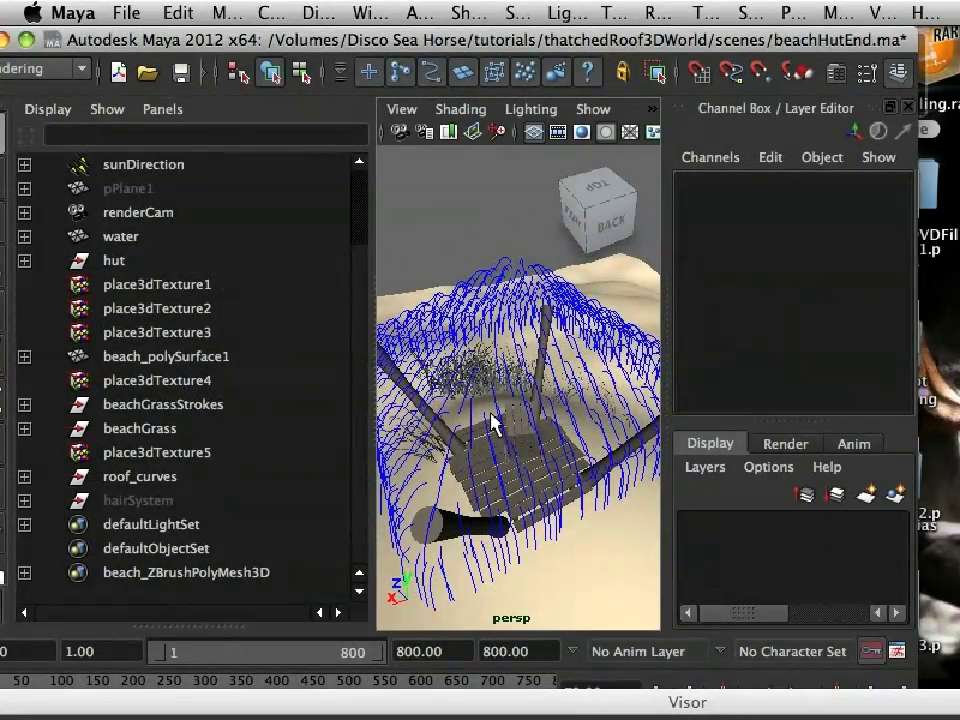
{"action": "left_click_drag", "start_coordinate": [508, 484], "coordinate": [452, 427], "text": "alt"}
{"action": "scroll", "coordinate": [461, 422], "scroll_direction": "up", "scroll_amount": 5}
{"action": "middle_click_drag", "start_coordinate": [484, 422], "coordinate": [517, 388], "text": "alt"}
{"action": "mouse_move", "coordinate": [506, 385]}
{"action": "left_mouse_down", "text": "alt"}
{"action": "mouse_move", "coordinate": [499, 390]}
{"action": "mouse_move", "coordinate": [510, 352]}
{"action": "mouse_move", "coordinate": [494, 350]}
{"action": "mouse_move", "coordinate": [505, 362]}
{"action": "left_mouse_up", "text": "alt"}
{"action": "left_click", "coordinate": [522, 352]}
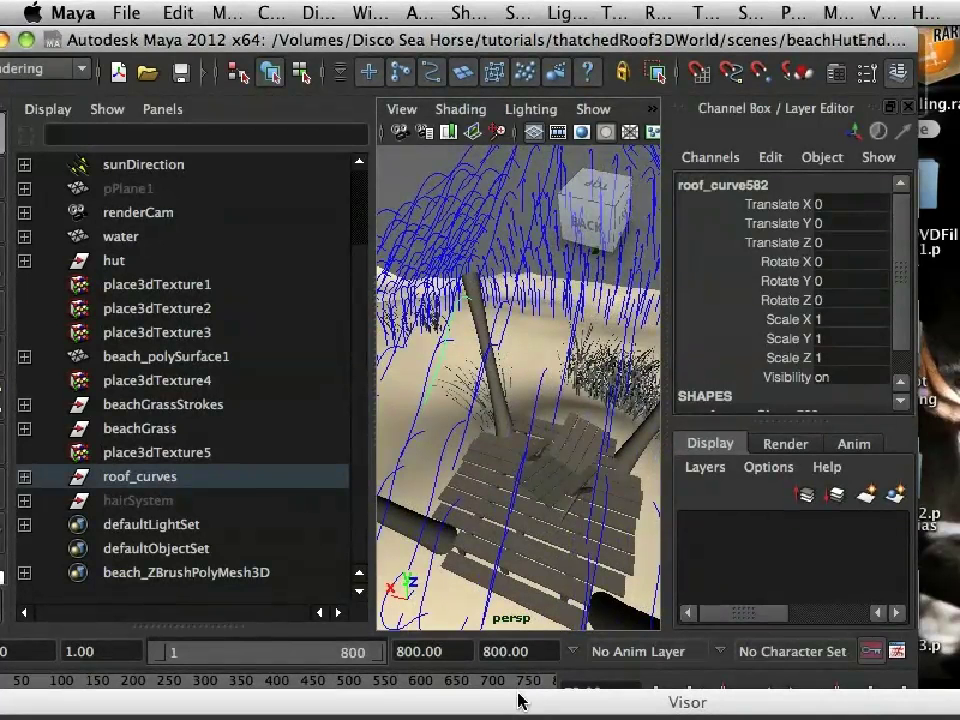
Step: Open the Visor and bring its window up so the brush folders and thumbnails are visible
{"action": "key", "text": "space"}
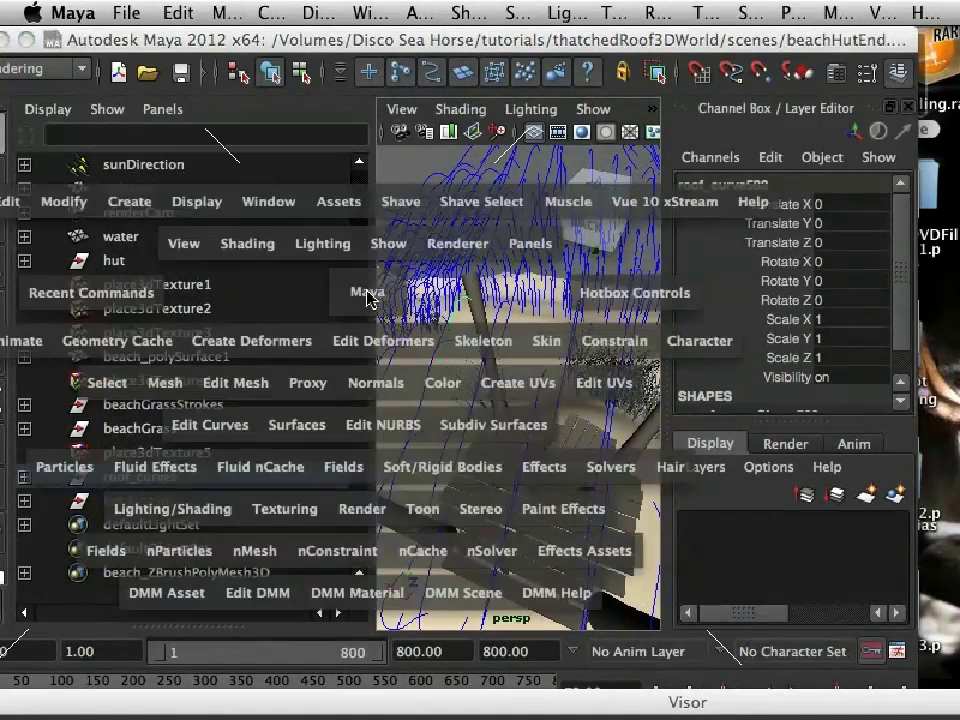
{"action": "left_click", "coordinate": [262, 201]}
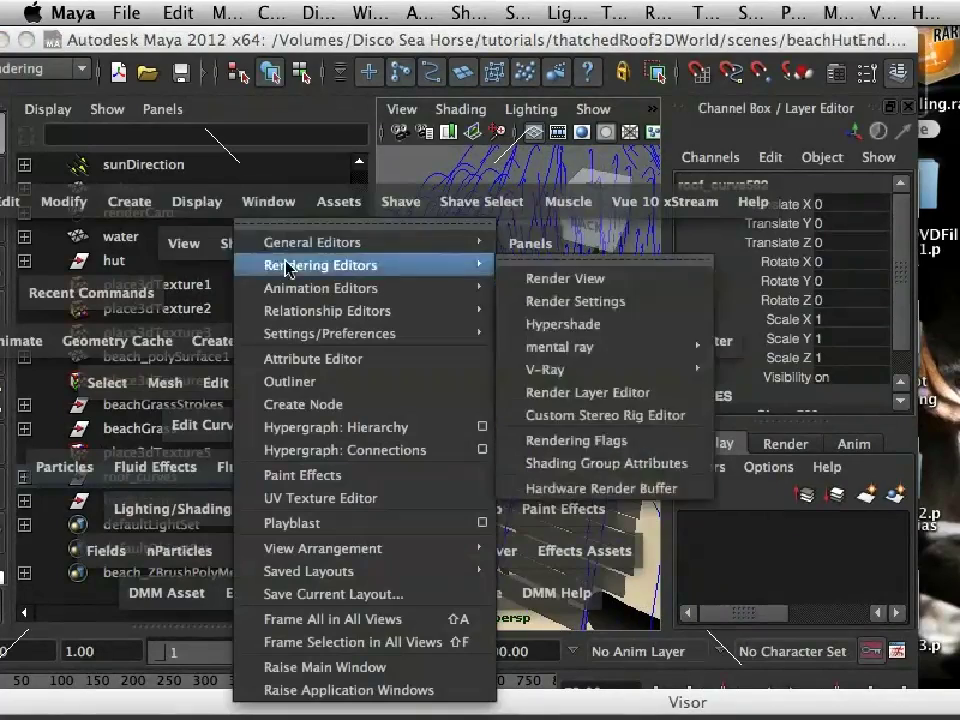
{"action": "mouse_move", "coordinate": [272, 242]}
{"action": "left_click", "coordinate": [601, 324]}
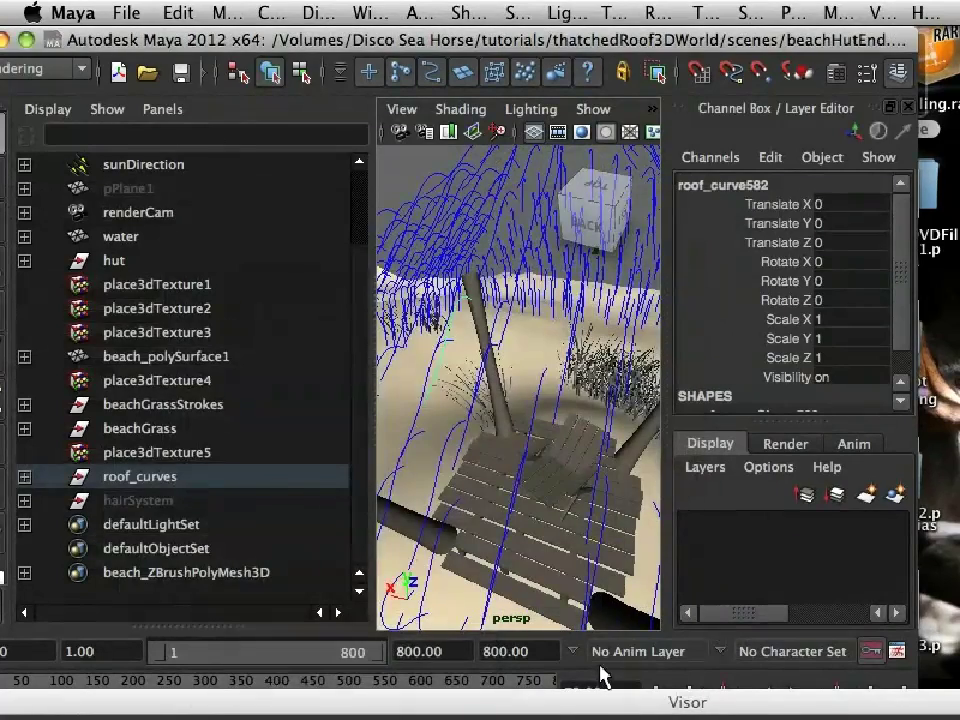
{"action": "left_click_drag", "start_coordinate": [600, 700], "coordinate": [451, 11]}
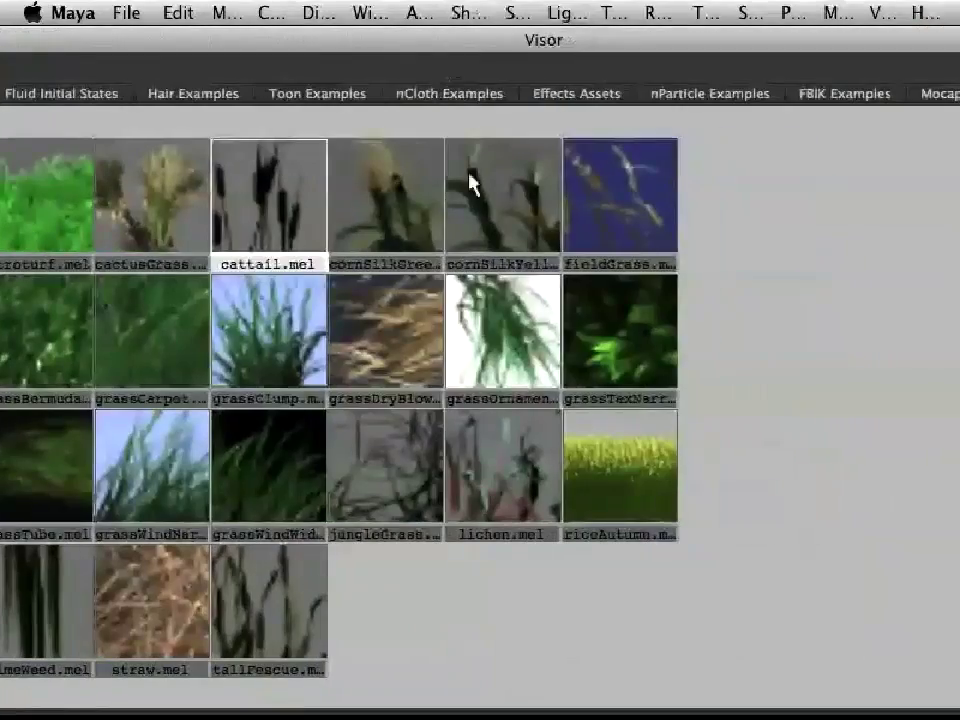
{"action": "mouse_move", "coordinate": [197, 36]}
{"action": "left_mouse_down"}
{"action": "mouse_move", "coordinate": [671, 39]}
{"action": "mouse_move", "coordinate": [610, 9]}
{"action": "left_mouse_up"}
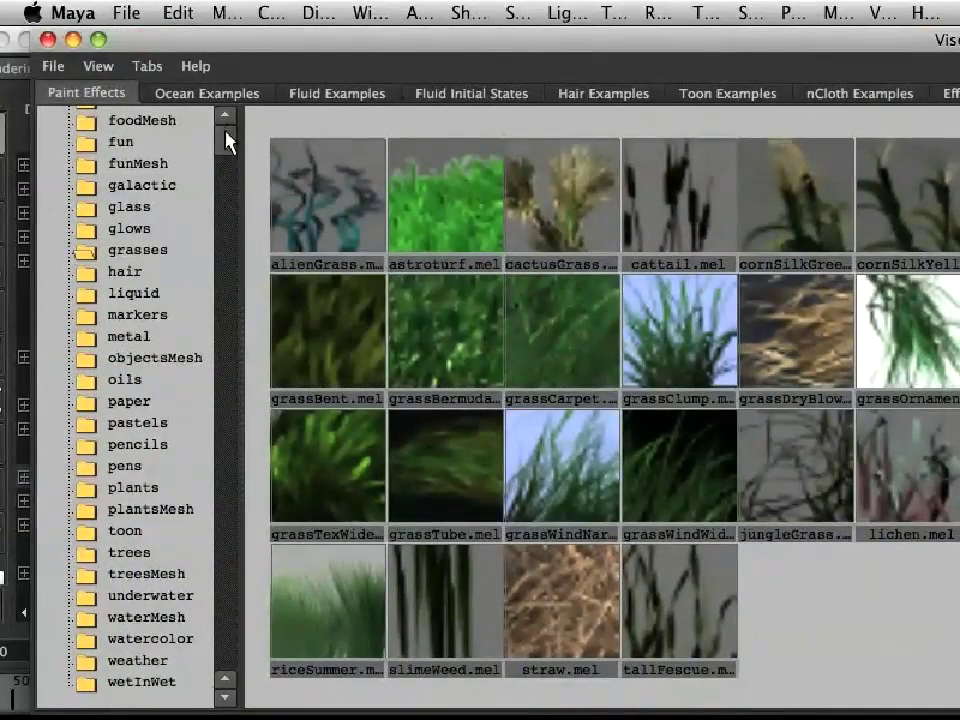
Step: Choose the straw.mel brush from the grasses folder of the Paint Effects examples
{"action": "scroll", "coordinate": [222, 195], "scroll_direction": "up", "scroll_amount": 3}
{"action": "left_click_drag", "start_coordinate": [222, 195], "coordinate": [222, 326]}
{"action": "left_click", "coordinate": [185, 221]}
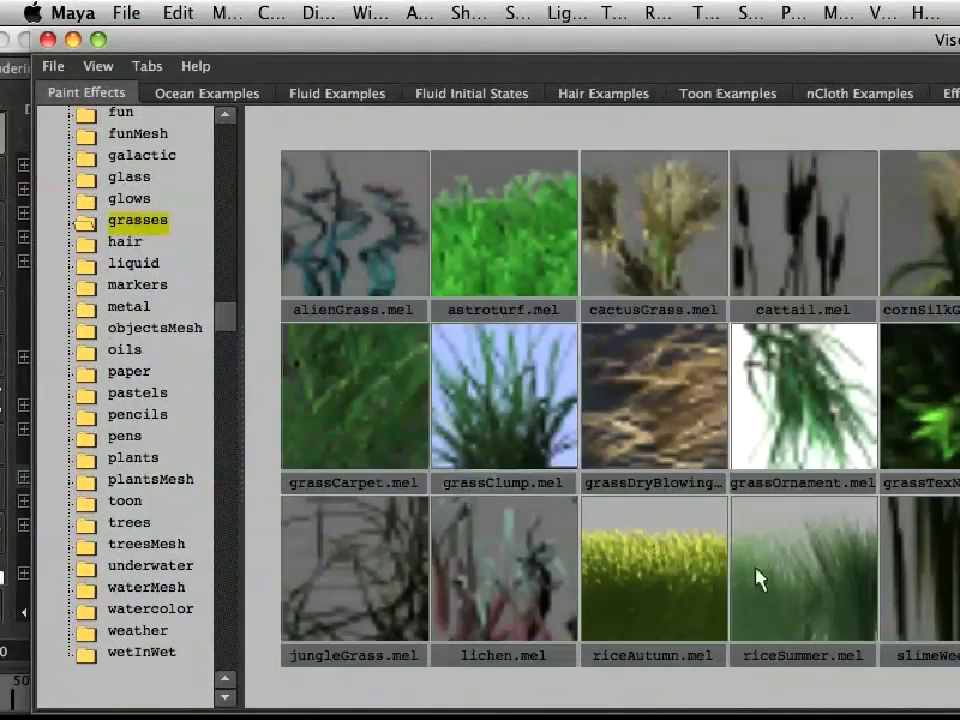
{"action": "left_click_drag", "start_coordinate": [710, 50], "coordinate": [382, 50]}
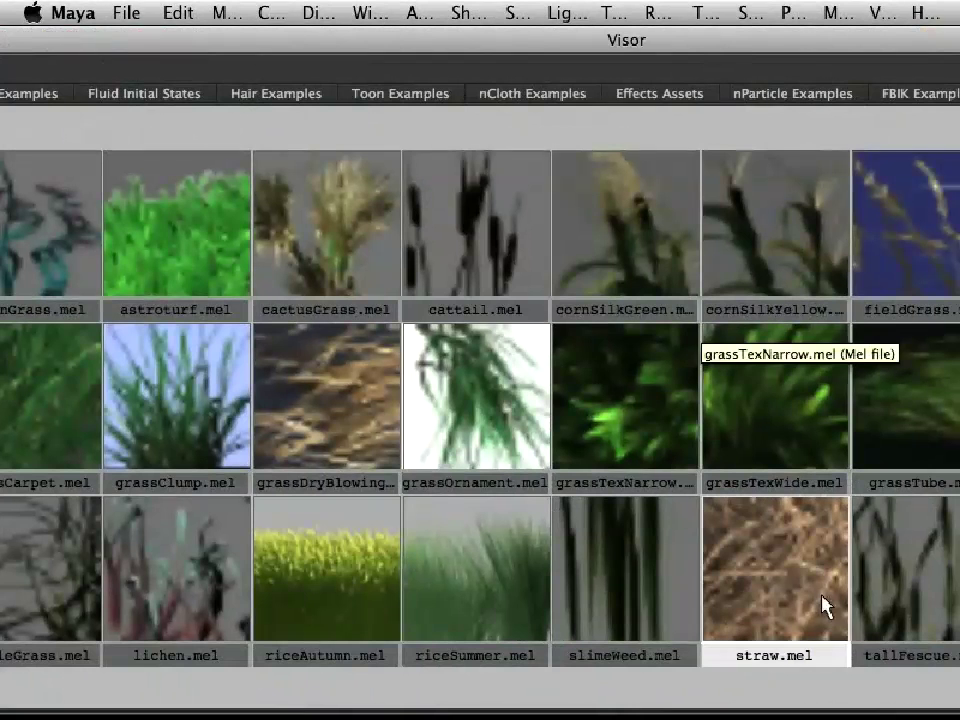
{"action": "left_click", "coordinate": [773, 595]}
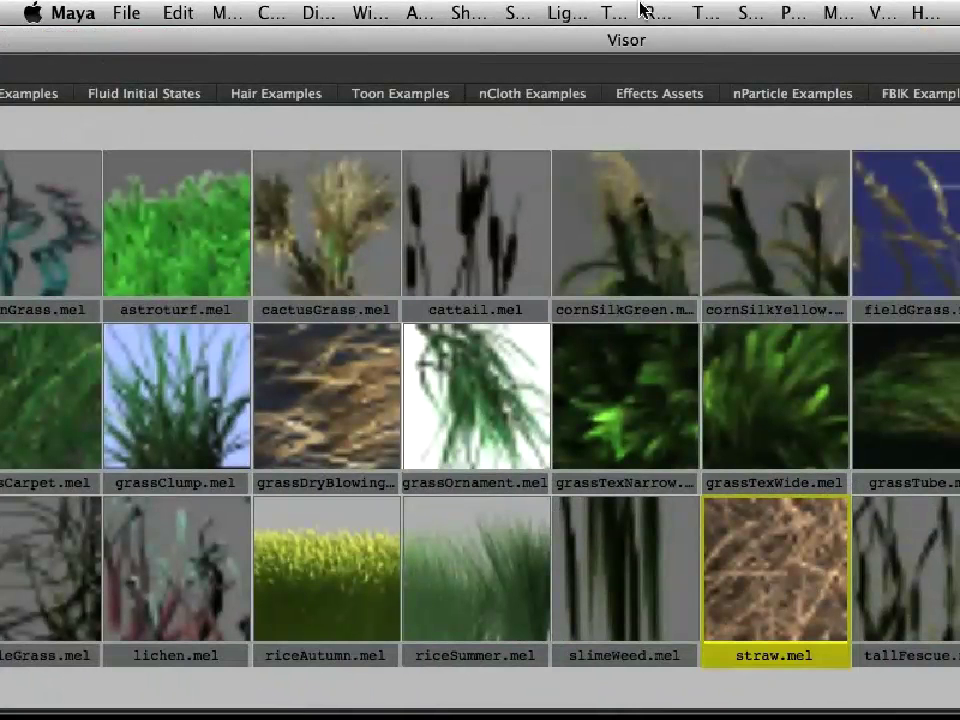
Step: Move the Visor out of the way, select a single roof curve and attach the straw brush to it
{"action": "left_click_drag", "start_coordinate": [633, 45], "coordinate": [535, 642]}
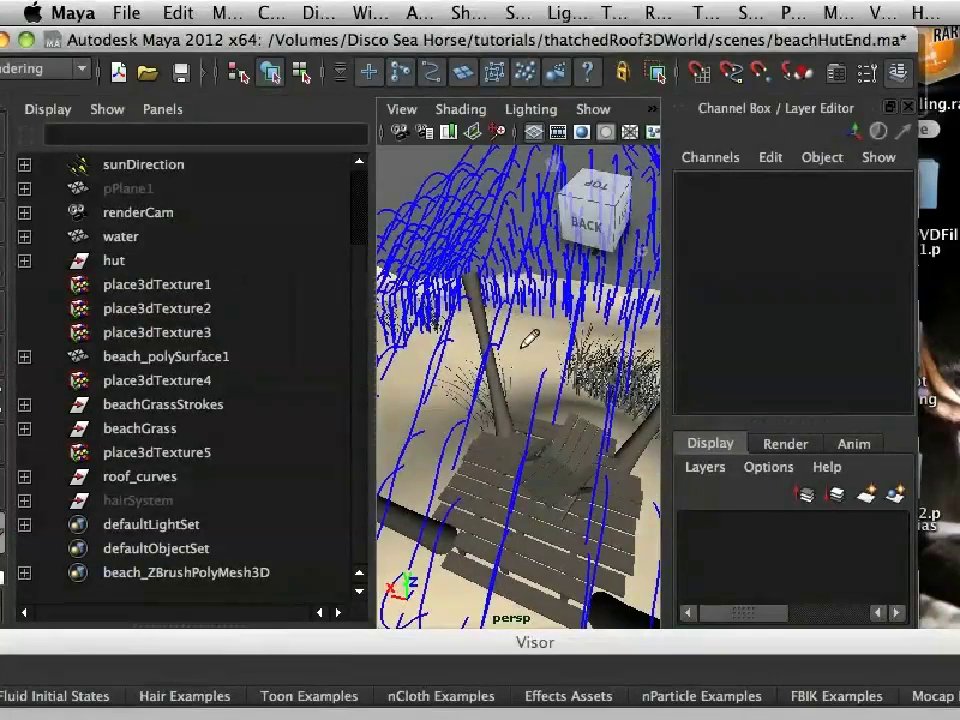
{"action": "left_click_drag", "start_coordinate": [160, 40], "coordinate": [299, 57]}
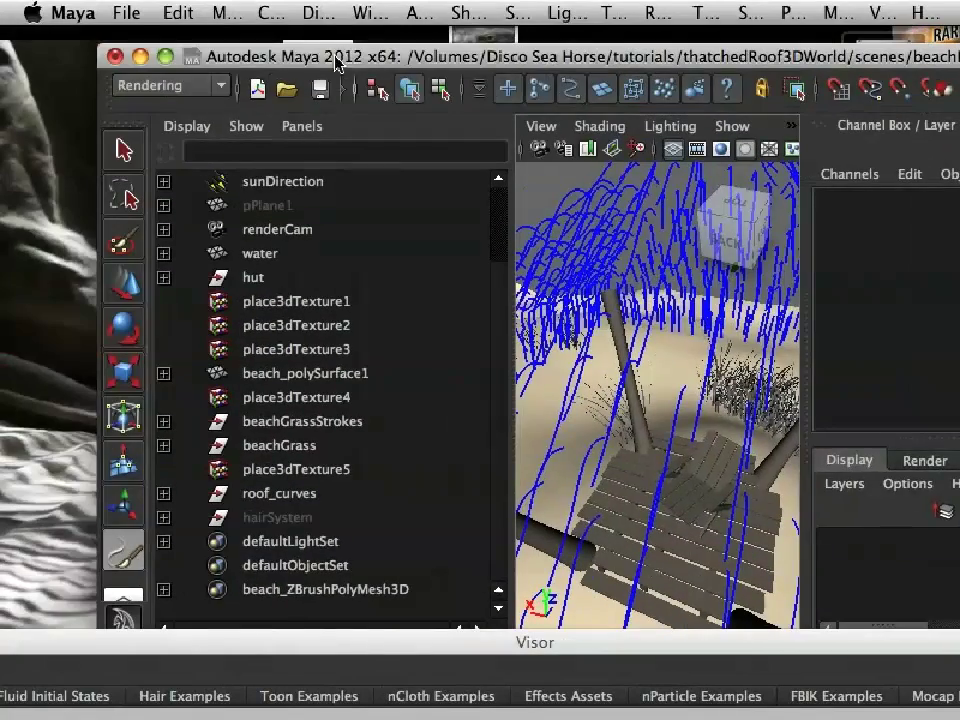
{"action": "left_click", "coordinate": [648, 340]}
{"action": "left_click_drag", "start_coordinate": [446, 57], "coordinate": [321, 40]}
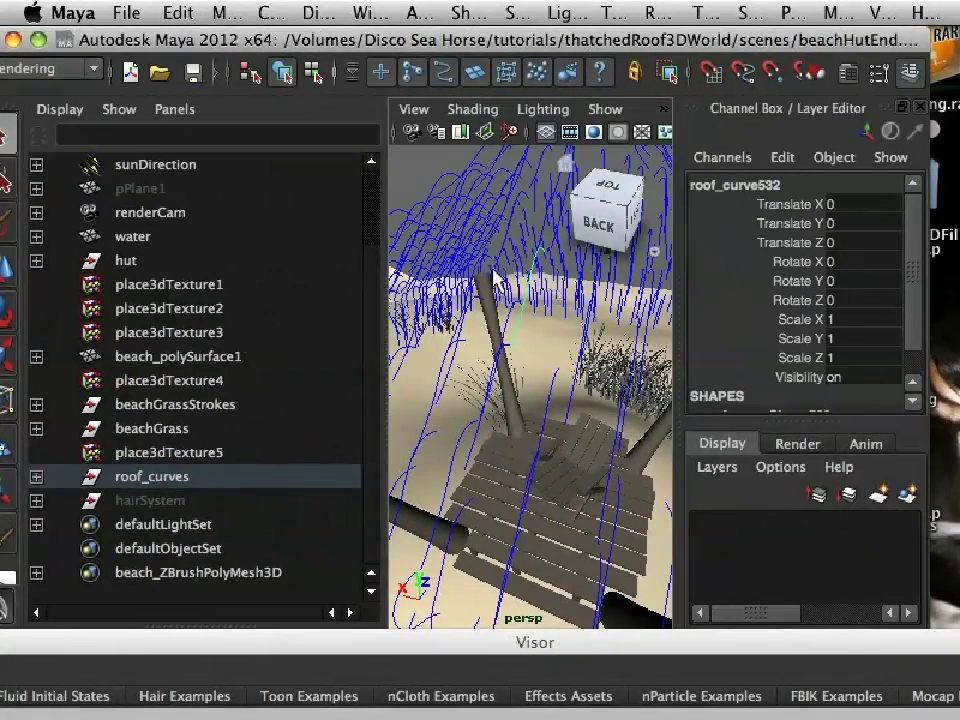
{"action": "key", "text": "space"}
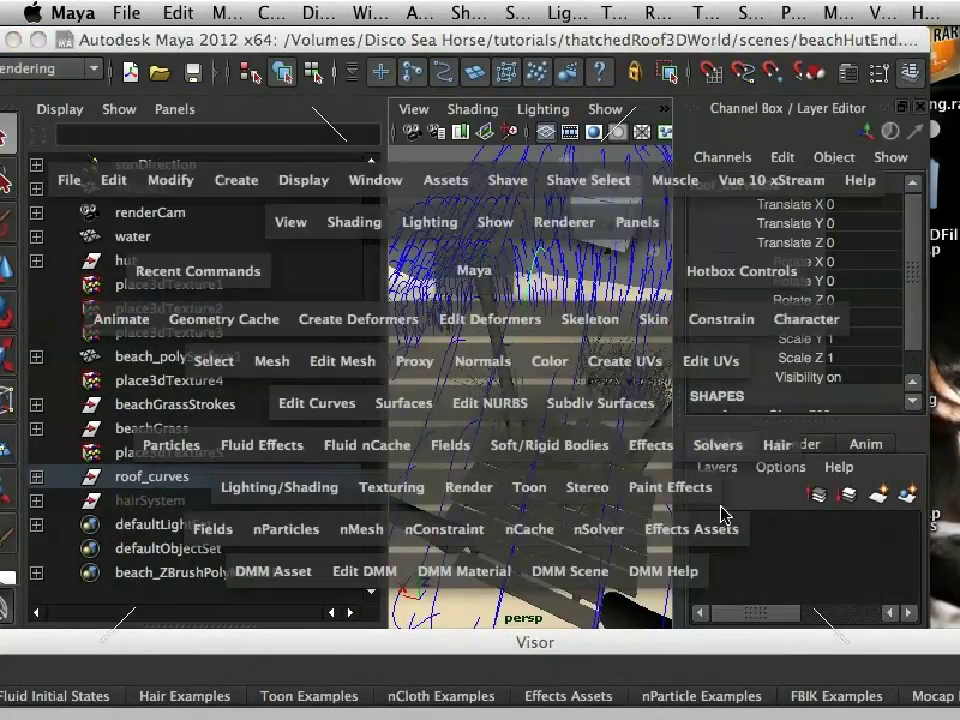
{"action": "left_click", "coordinate": [680, 503]}
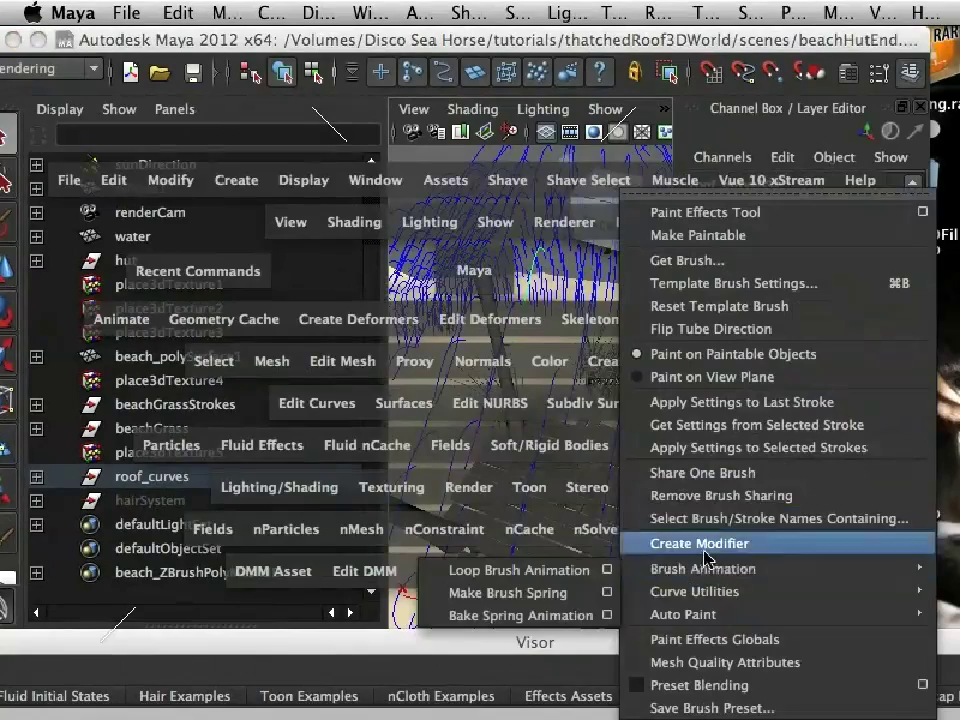
{"action": "mouse_move", "coordinate": [697, 598]}
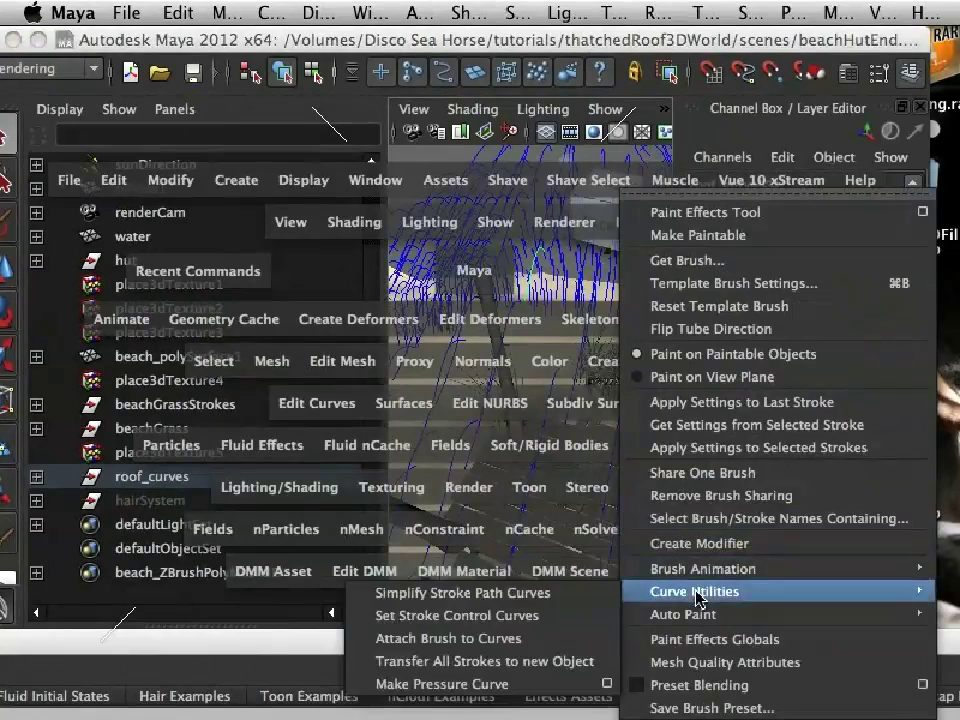
{"action": "left_click", "coordinate": [532, 638]}
Step: Open the Attribute Editor for the straw stroke attached to the roof curve
{"action": "mouse_move", "coordinate": [531, 377]}
{"action": "left_mouse_down", "text": "alt"}
{"action": "mouse_move", "coordinate": [487, 377]}
{"action": "mouse_move", "coordinate": [510, 366]}
{"action": "mouse_move", "coordinate": [499, 378]}
{"action": "left_mouse_up", "text": "alt"}
{"action": "left_click_drag", "start_coordinate": [99, 36], "coordinate": [160, 40]}
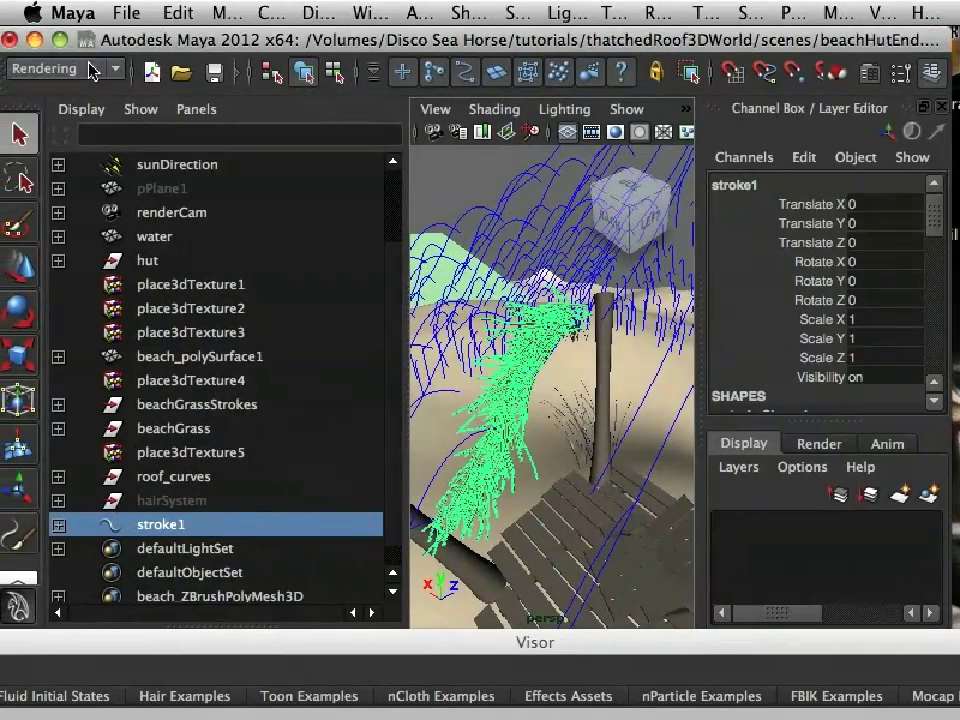
{"action": "mouse_move", "coordinate": [574, 414]}
{"action": "left_mouse_down", "text": "alt"}
{"action": "mouse_move", "coordinate": [514, 375]}
{"action": "mouse_move", "coordinate": [540, 390]}
{"action": "left_mouse_up", "text": "alt"}
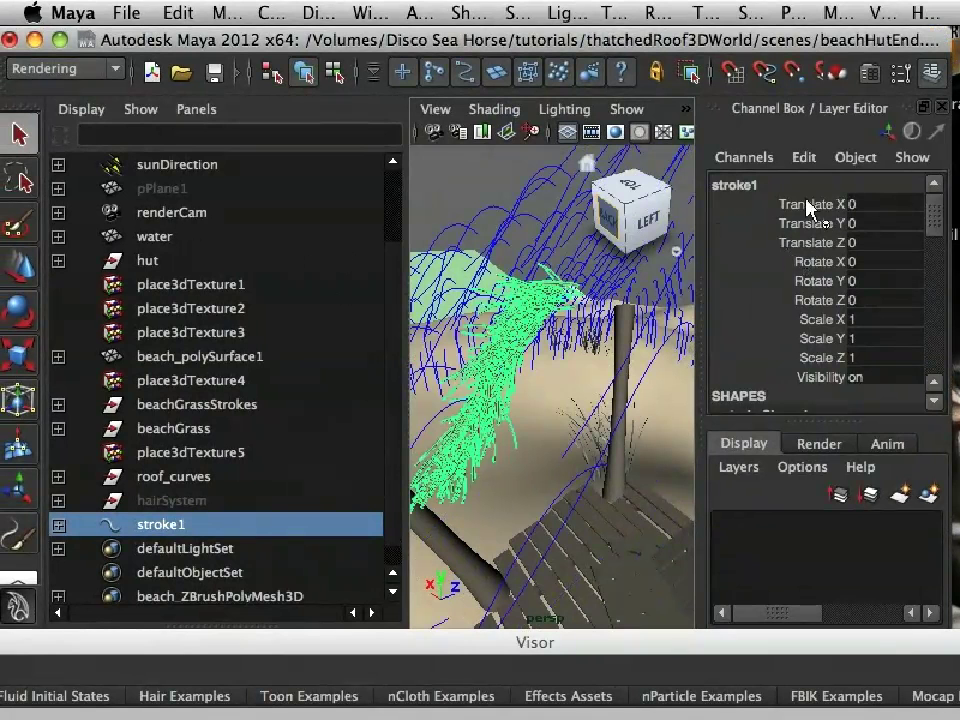
{"action": "left_click", "coordinate": [872, 75]}
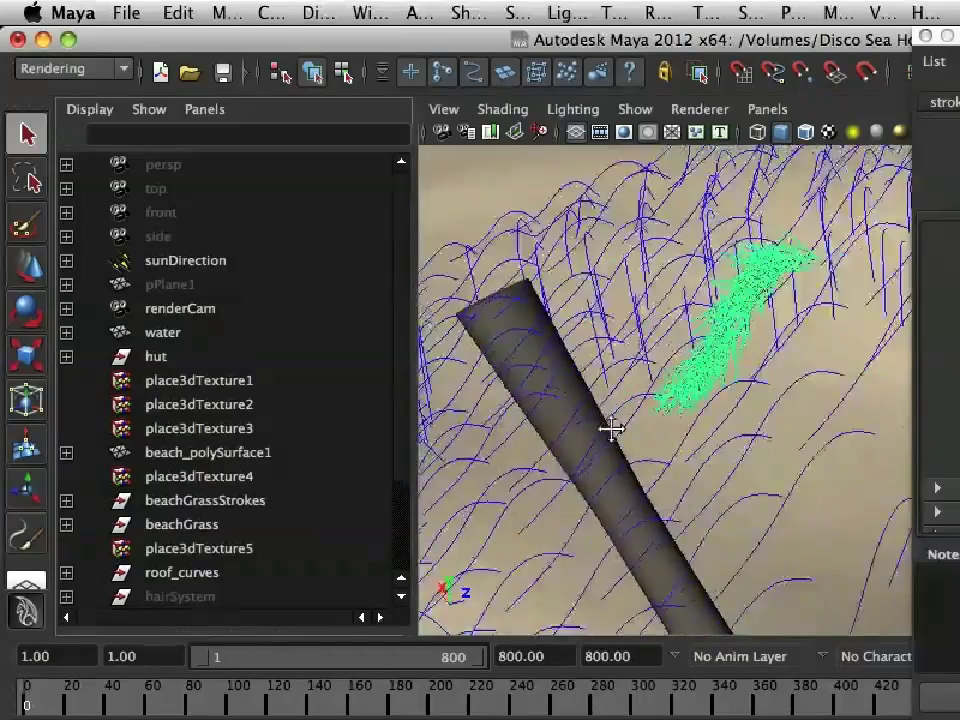
Step: Select the beach surface to view the straw stroke without its highlight, and reselect stroke1
{"action": "mouse_move", "coordinate": [613, 429]}
{"action": "left_mouse_down", "text": "alt"}
{"action": "mouse_move", "coordinate": [557, 450]}
{"action": "mouse_move", "coordinate": [610, 457]}
{"action": "mouse_move", "coordinate": [611, 418]}
{"action": "left_mouse_up", "text": "alt"}
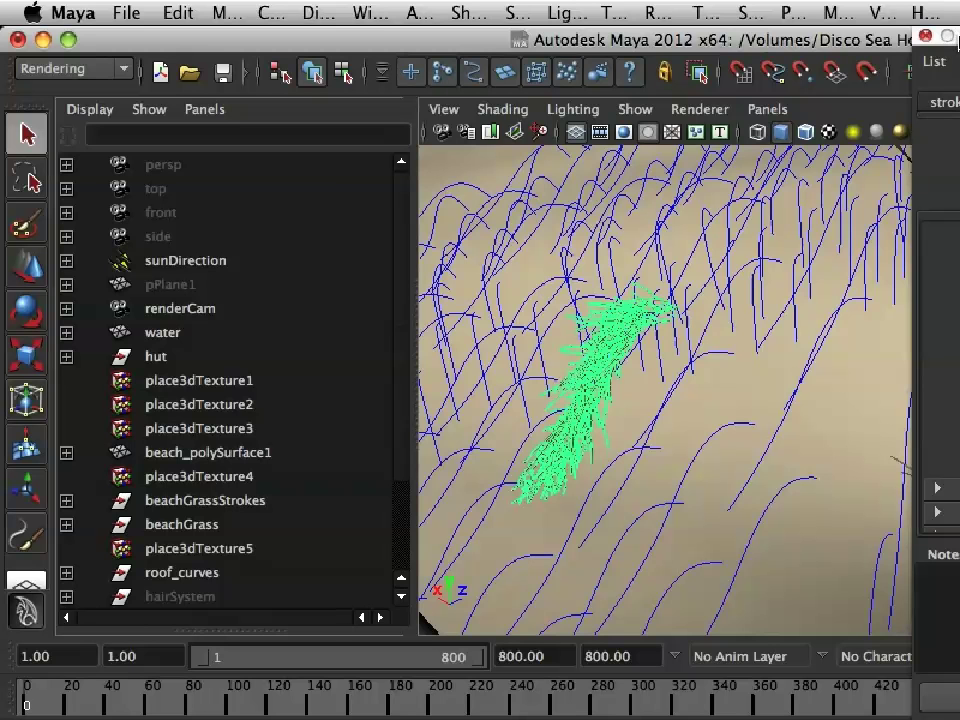
{"action": "left_click", "coordinate": [641, 381]}
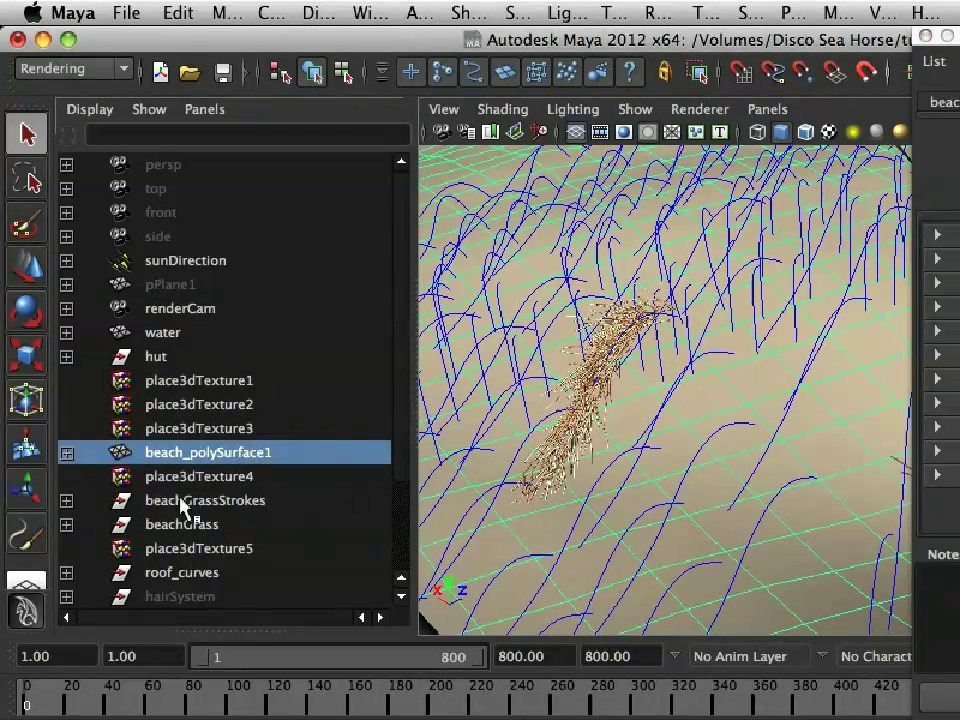
{"action": "scroll", "coordinate": [180, 510], "scroll_direction": "down", "scroll_amount": 3}
{"action": "left_click", "coordinate": [180, 498]}
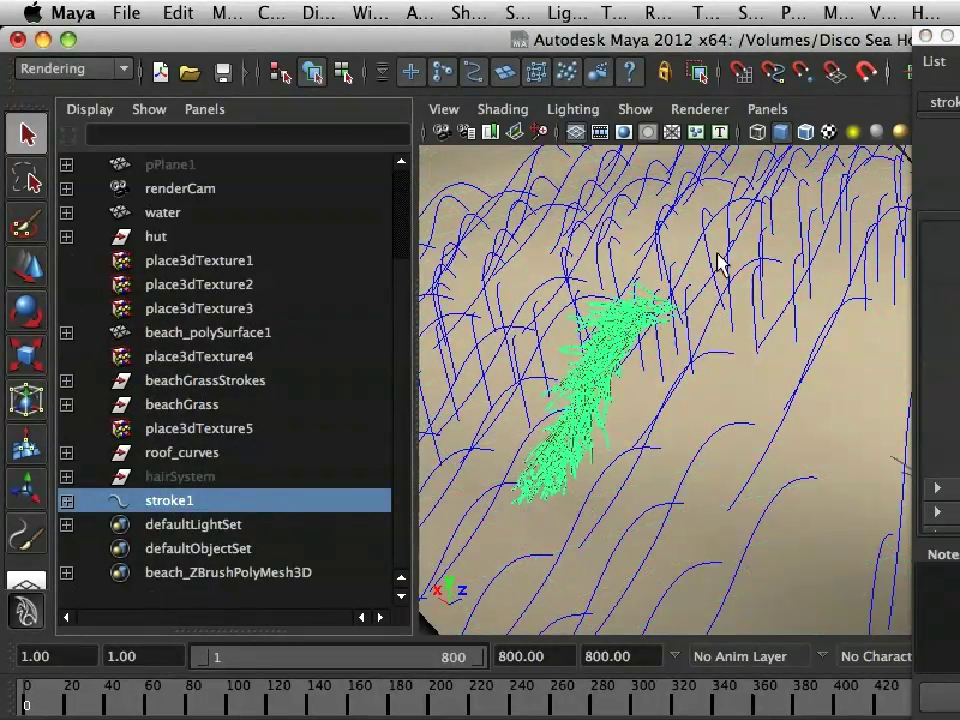
Step: Move and narrow the Attribute Editor so the straw stroke stays visible beside it
{"action": "left_click_drag", "start_coordinate": [955, 40], "coordinate": [190, 36]}
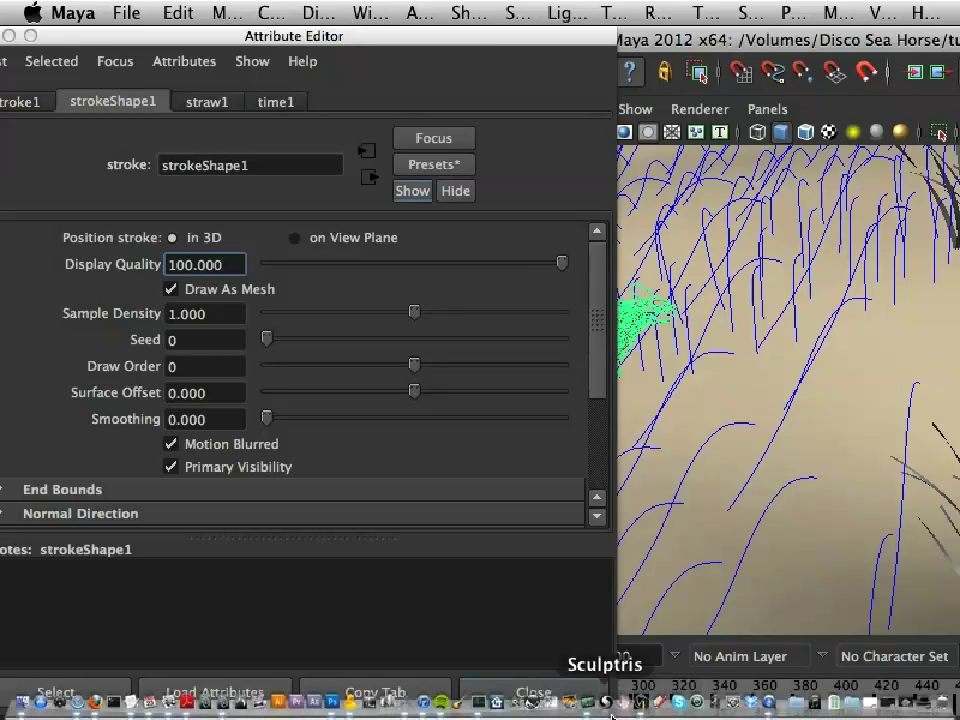
{"action": "left_click_drag", "start_coordinate": [610, 712], "coordinate": [315, 692]}
{"action": "left_click_drag", "start_coordinate": [345, 36], "coordinate": [372, 20]}
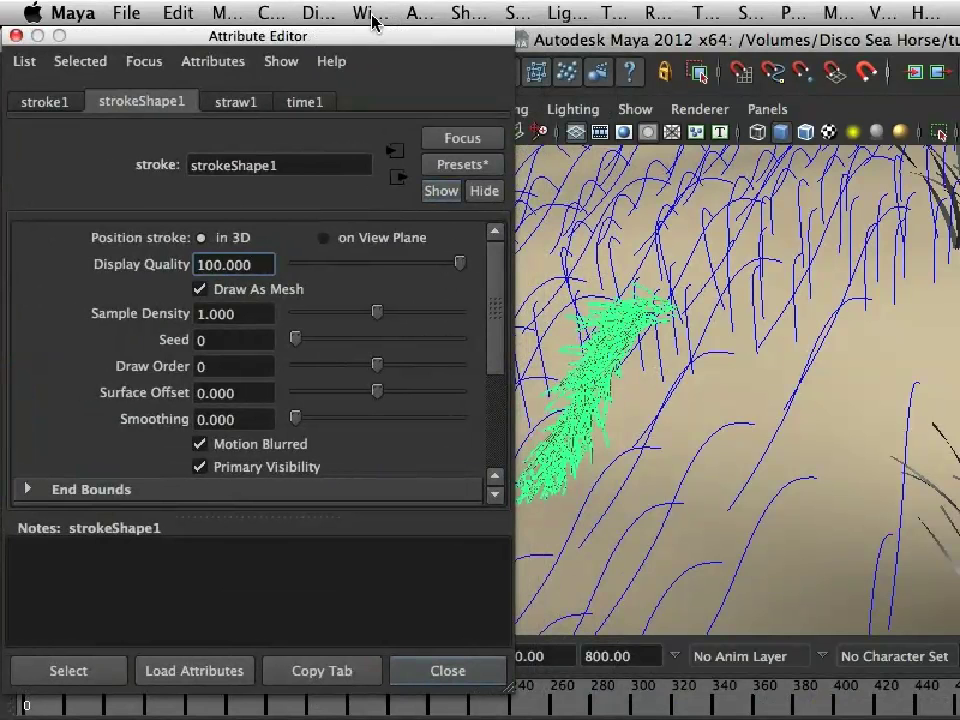
{"action": "left_click_drag", "start_coordinate": [372, 20], "coordinate": [357, 22]}
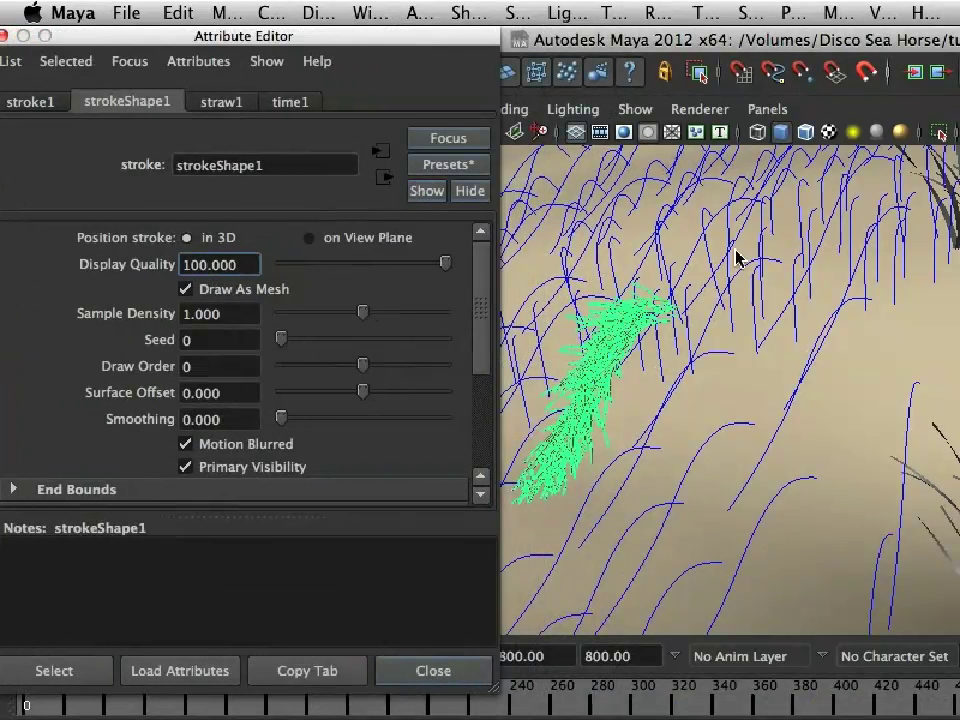
Step: Review the attributes of the straw1 brush, strokeShape1 and stroke1, enlarging the attribute area
{"action": "left_click", "coordinate": [221, 102]}
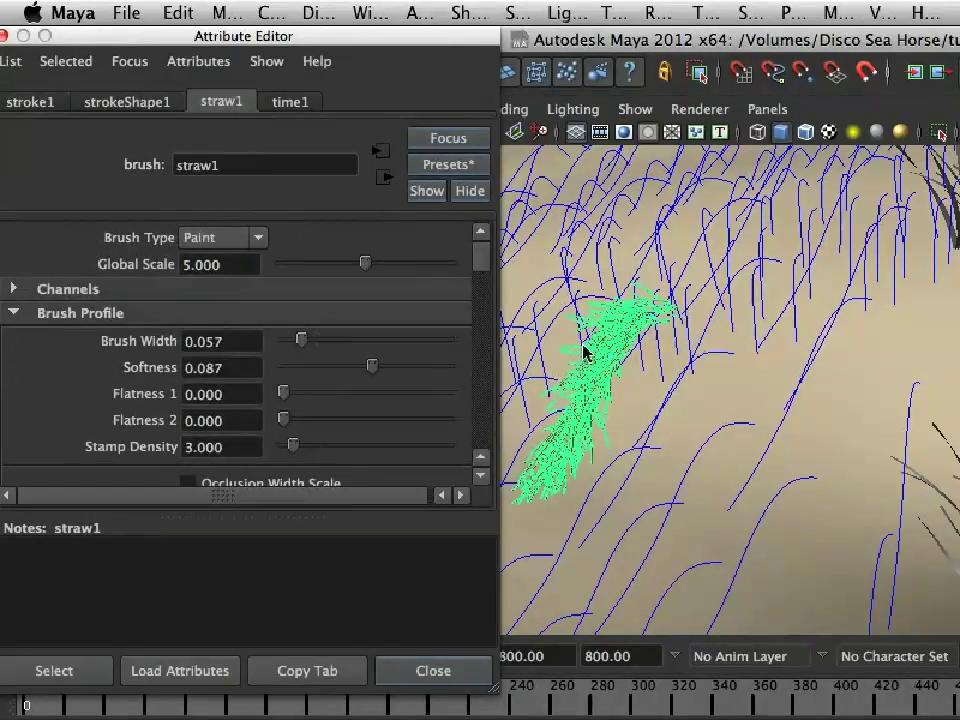
{"action": "left_click_drag", "start_coordinate": [283, 517], "coordinate": [257, 645]}
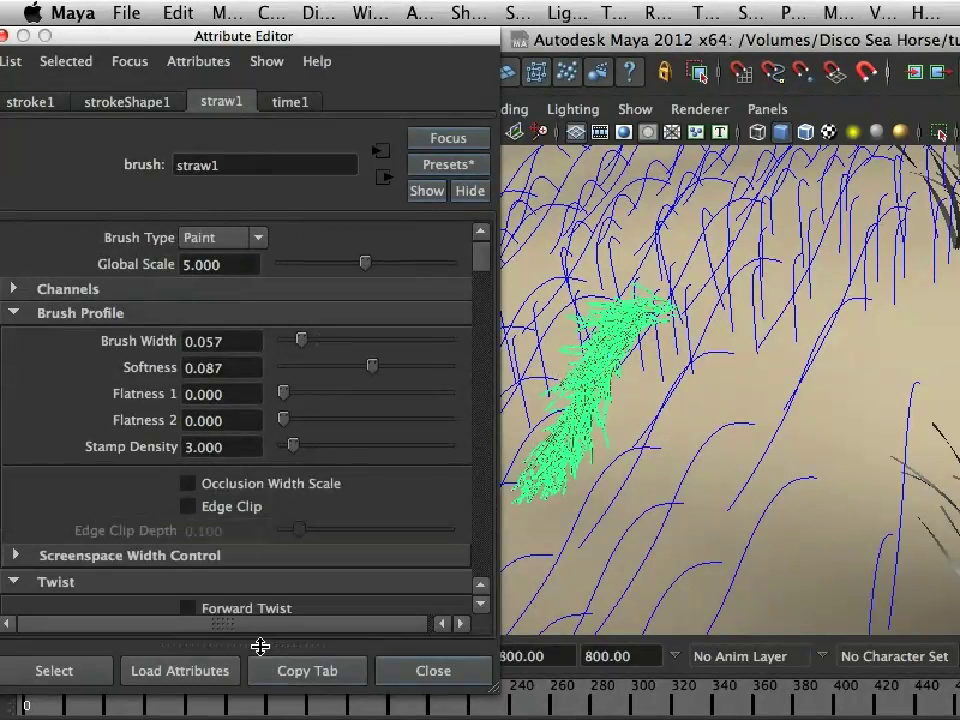
{"action": "left_click", "coordinate": [150, 104]}
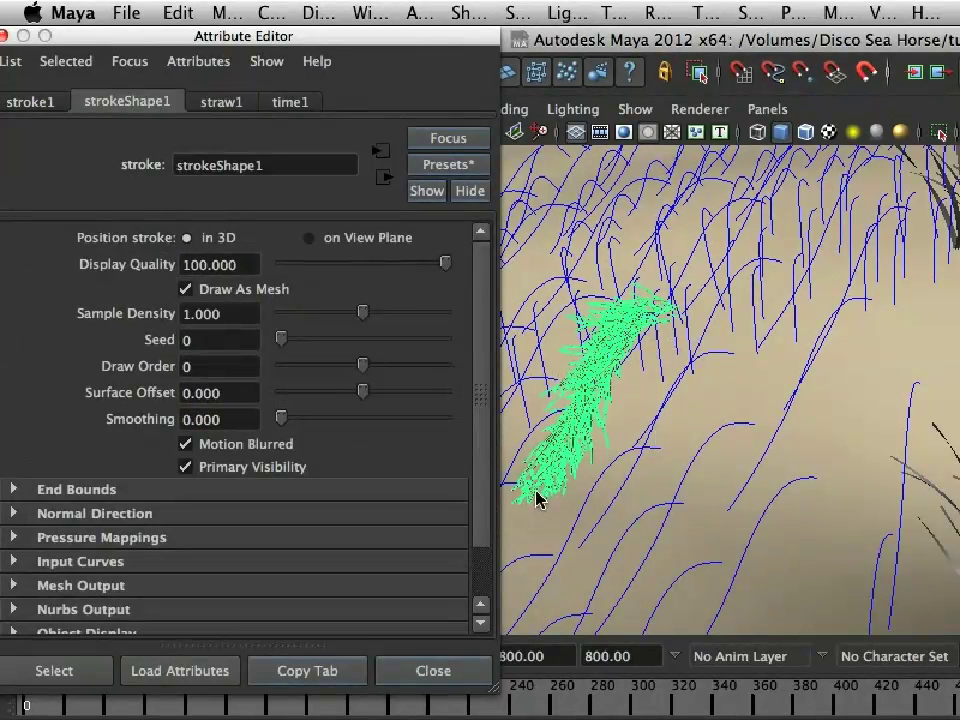
{"action": "left_click", "coordinate": [36, 106]}
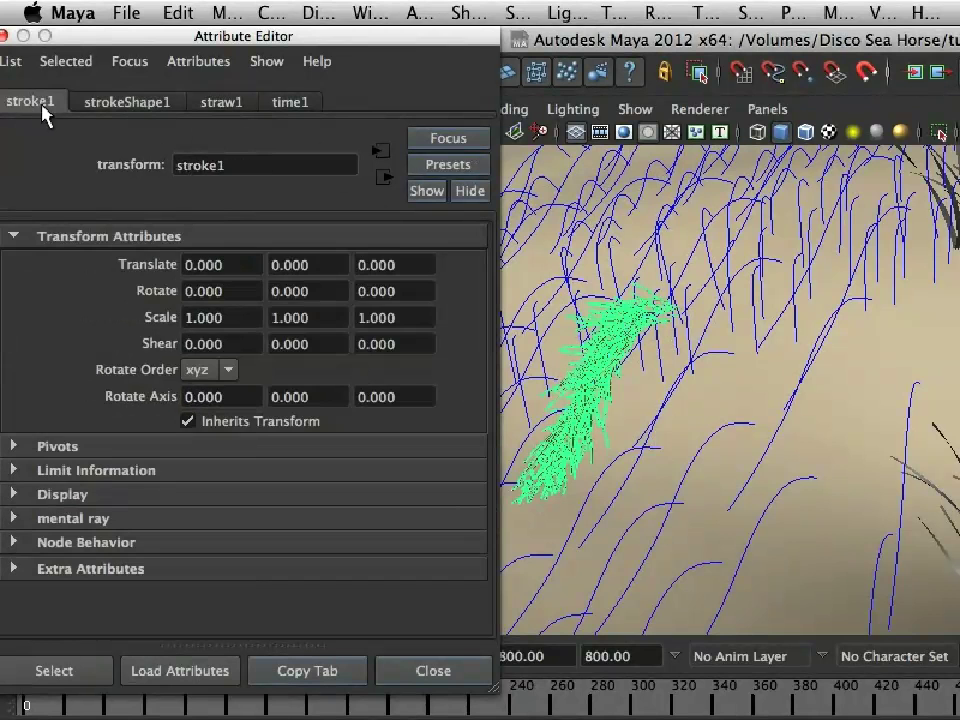
Step: Set the straw1 brush's Global Scale to 10 and view the stroke from the side
{"action": "left_click", "coordinate": [231, 106]}
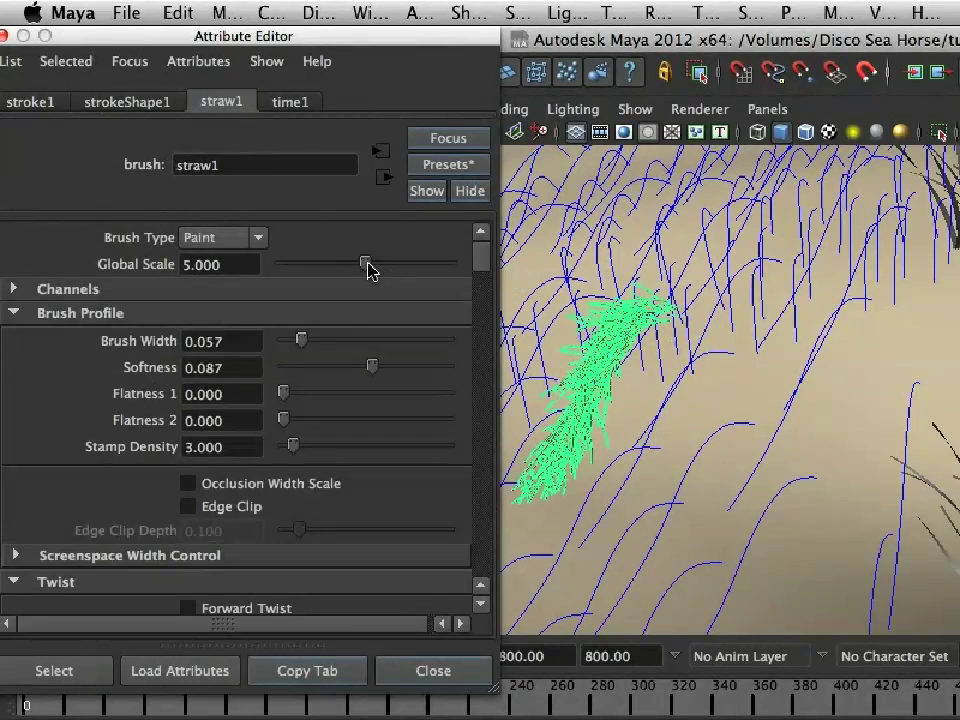
{"action": "left_click_drag", "start_coordinate": [368, 268], "coordinate": [474, 280]}
{"action": "mouse_move", "coordinate": [658, 424]}
{"action": "left_mouse_down", "text": "alt"}
{"action": "mouse_move", "coordinate": [654, 401]}
{"action": "mouse_move", "coordinate": [628, 390]}
{"action": "mouse_move", "coordinate": [617, 444]}
{"action": "mouse_move", "coordinate": [619, 401]}
{"action": "mouse_move", "coordinate": [703, 413]}
{"action": "mouse_move", "coordinate": [701, 387]}
{"action": "mouse_move", "coordinate": [729, 362]}
{"action": "left_mouse_up", "text": "alt"}
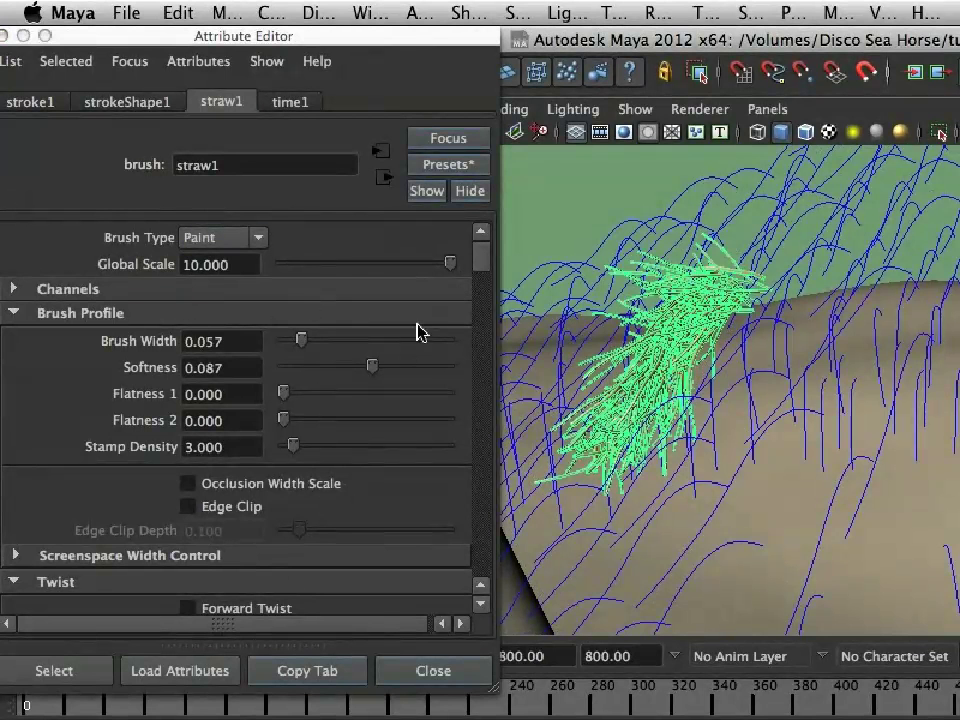
Step: Set the straw1 brush's Tubes Per Step to 2 and Segments to 24
{"action": "left_click_drag", "start_coordinate": [483, 260], "coordinate": [479, 318]}
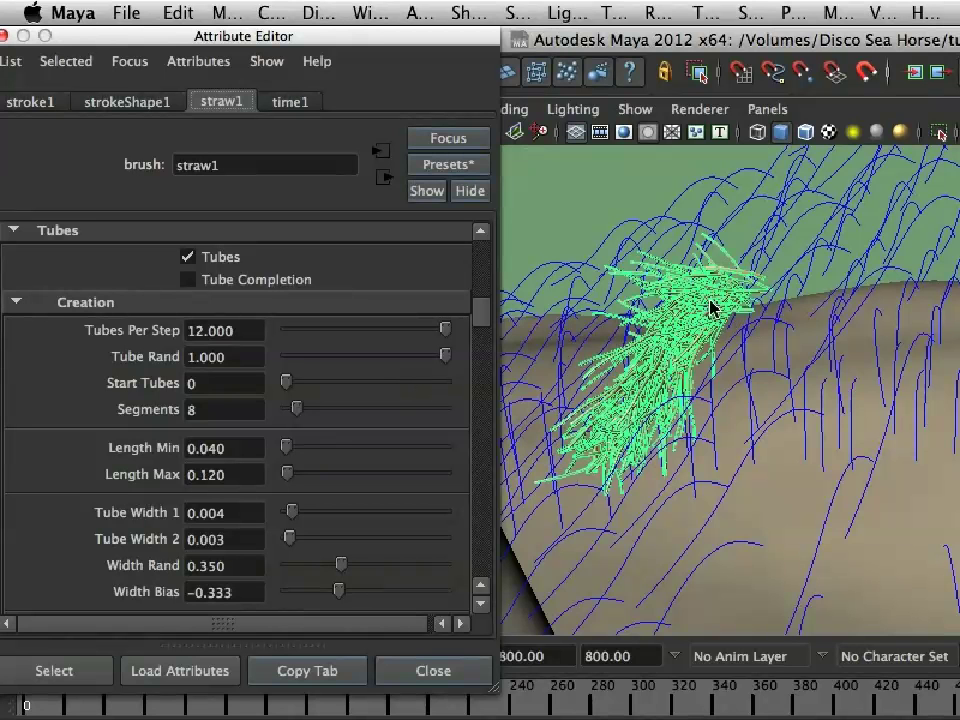
{"action": "left_click_drag", "start_coordinate": [445, 331], "coordinate": [308, 338]}
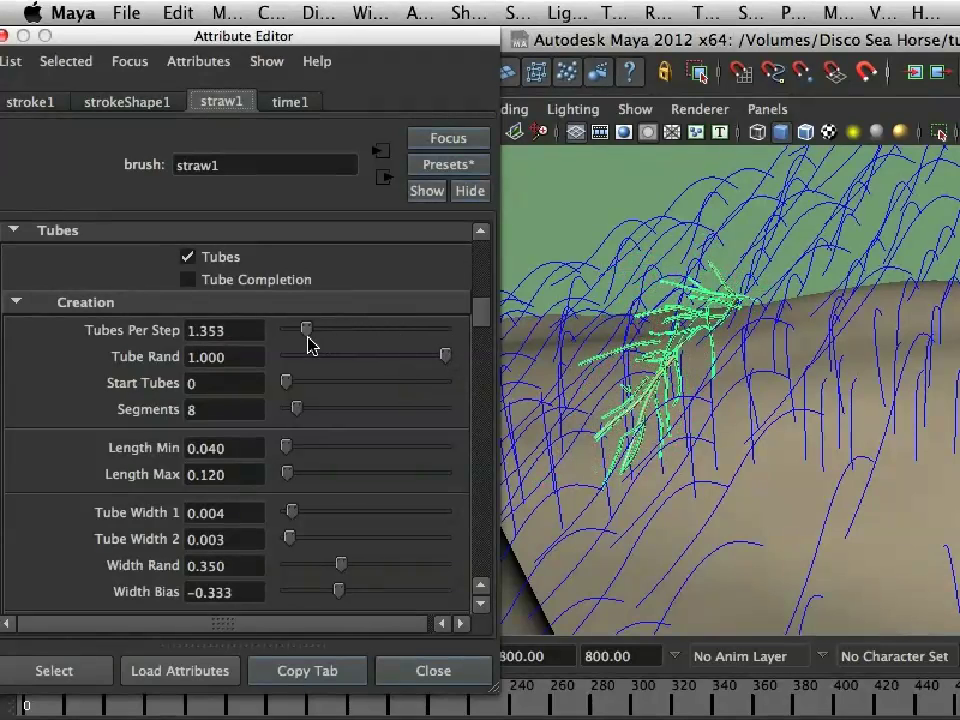
{"action": "left_click", "coordinate": [234, 330]}
{"action": "type", "text": "2"}
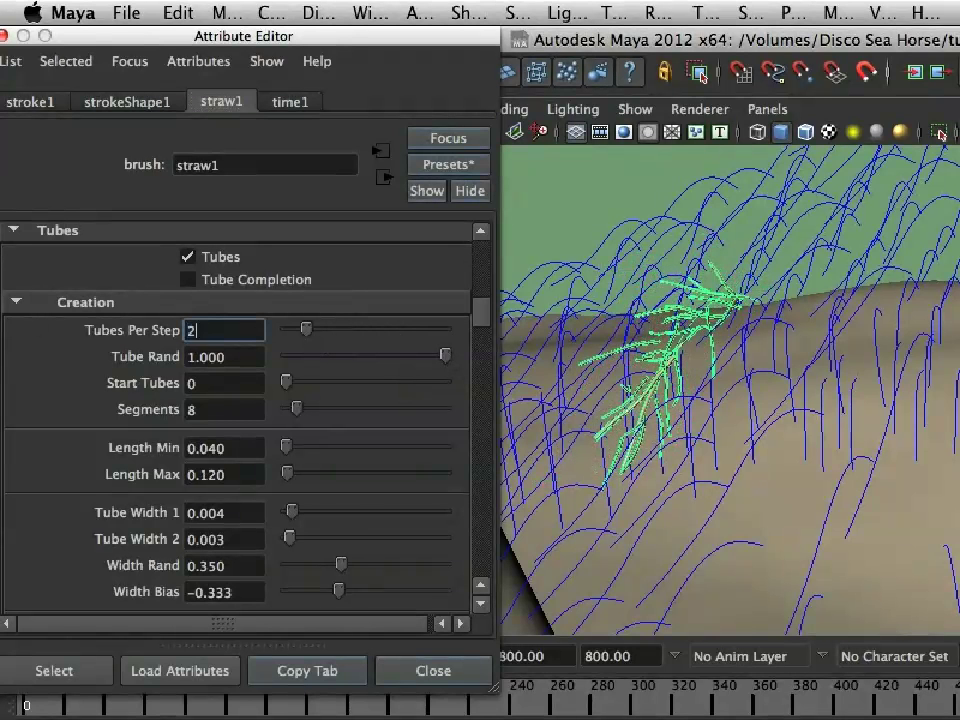
{"action": "key", "text": "Return"}
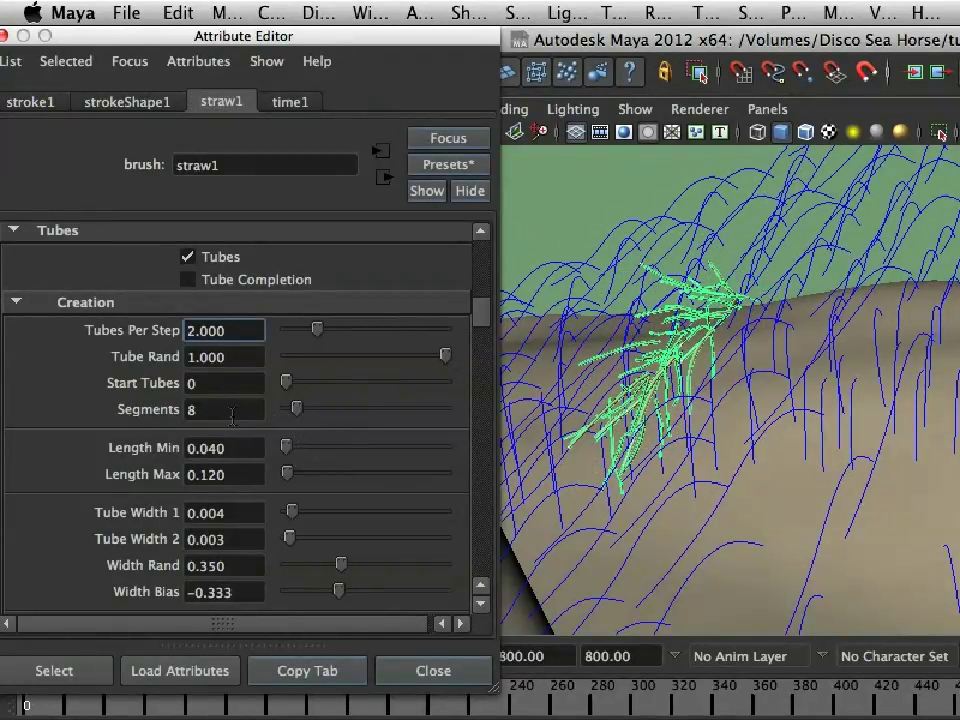
{"action": "mouse_move", "coordinate": [300, 415]}
{"action": "left_mouse_down"}
{"action": "mouse_move", "coordinate": [351, 413]}
{"action": "mouse_move", "coordinate": [326, 422]}
{"action": "left_mouse_up"}
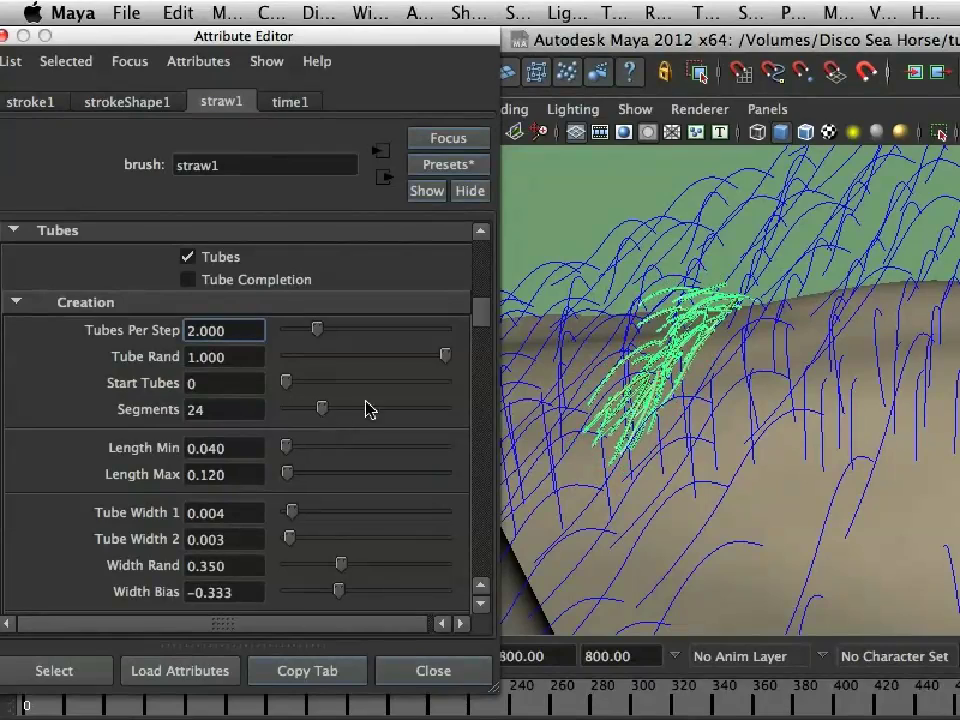
Step: Lengthen the straw tubes by setting Length Max to 0.600 and Length Min to 0.300
{"action": "left_click_drag", "start_coordinate": [722, 402], "coordinate": [800, 330], "text": "alt"}
{"action": "middle_click_drag", "start_coordinate": [790, 310], "coordinate": [766, 292], "text": "alt"}
{"action": "left_click_drag", "start_coordinate": [766, 292], "coordinate": [735, 335], "text": "alt"}
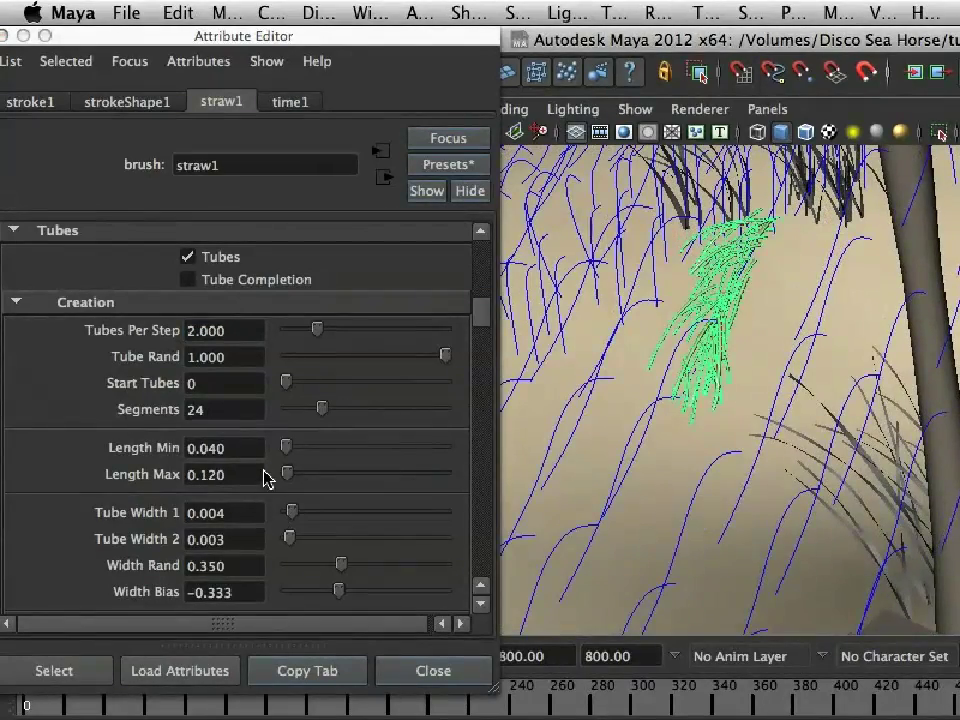
{"action": "left_click_drag", "start_coordinate": [296, 471], "coordinate": [293, 471]}
{"action": "type", "text": "0.600"}
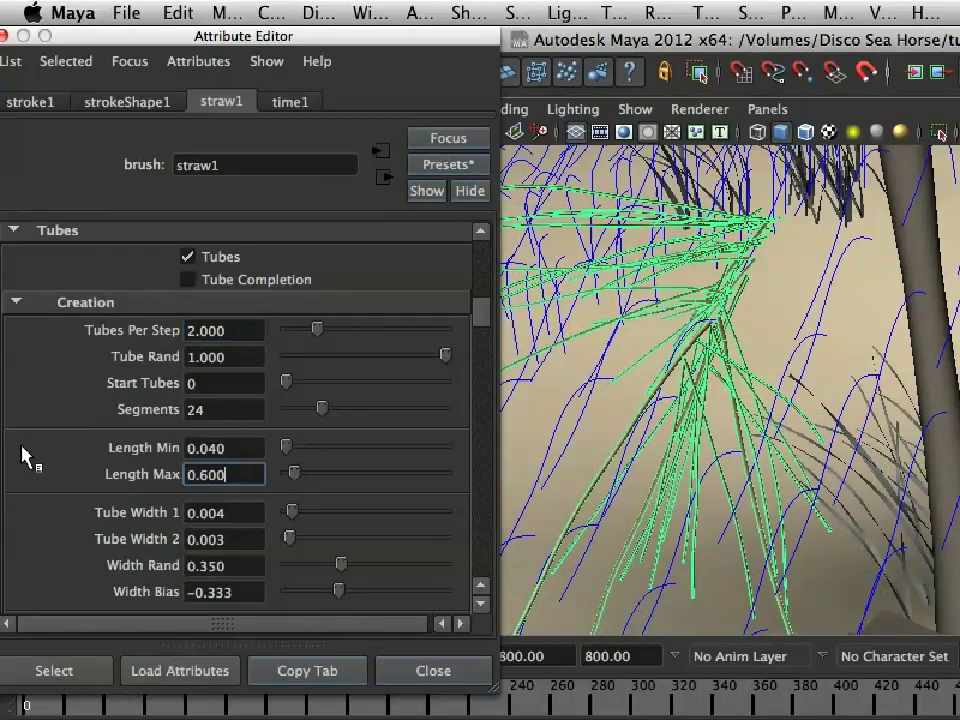
{"action": "left_click", "coordinate": [236, 448]}
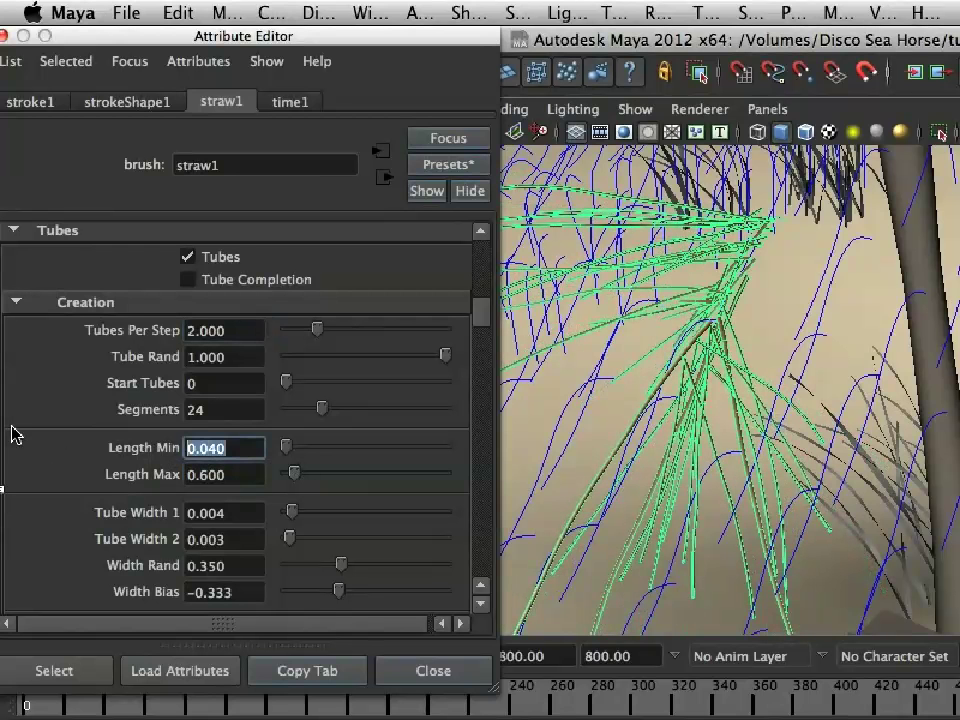
{"action": "type", "text": "0.300"}
{"action": "key", "text": "Return"}
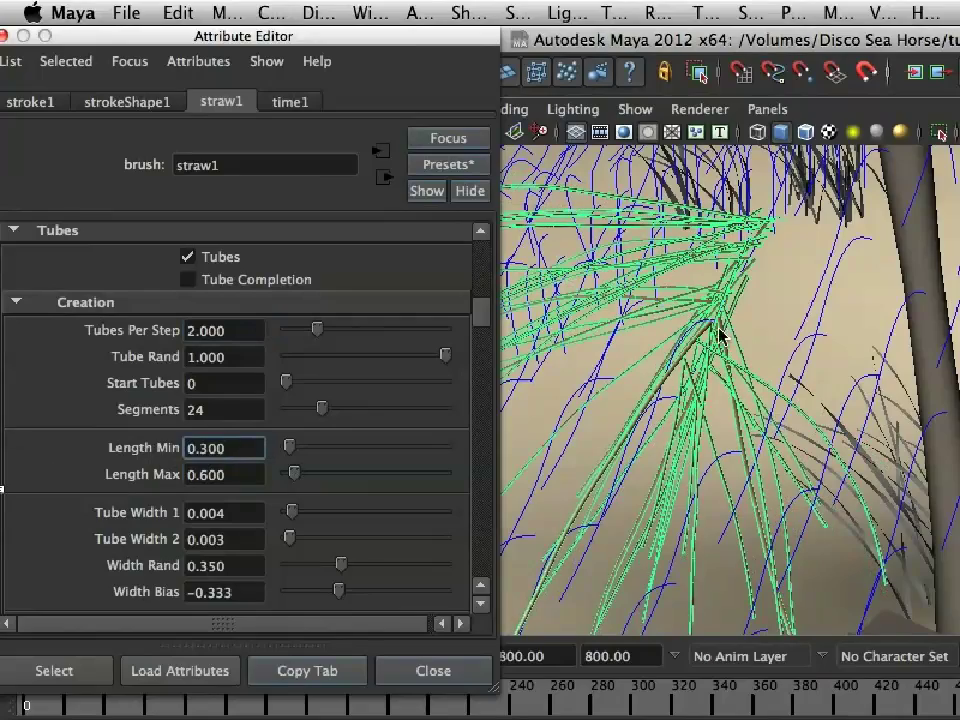
Step: Try 30 segments on the straw tubes and return Segments to 24
{"action": "mouse_move", "coordinate": [785, 420]}
{"action": "left_mouse_down", "text": "alt"}
{"action": "mouse_move", "coordinate": [686, 381]}
{"action": "mouse_move", "coordinate": [634, 381]}
{"action": "mouse_move", "coordinate": [761, 388]}
{"action": "mouse_move", "coordinate": [585, 375]}
{"action": "left_mouse_up", "text": "alt"}
{"action": "mouse_move", "coordinate": [328, 414]}
{"action": "left_mouse_down"}
{"action": "mouse_move", "coordinate": [371, 409]}
{"action": "mouse_move", "coordinate": [328, 420]}
{"action": "left_mouse_up"}
{"action": "double_click", "coordinate": [205, 409]}
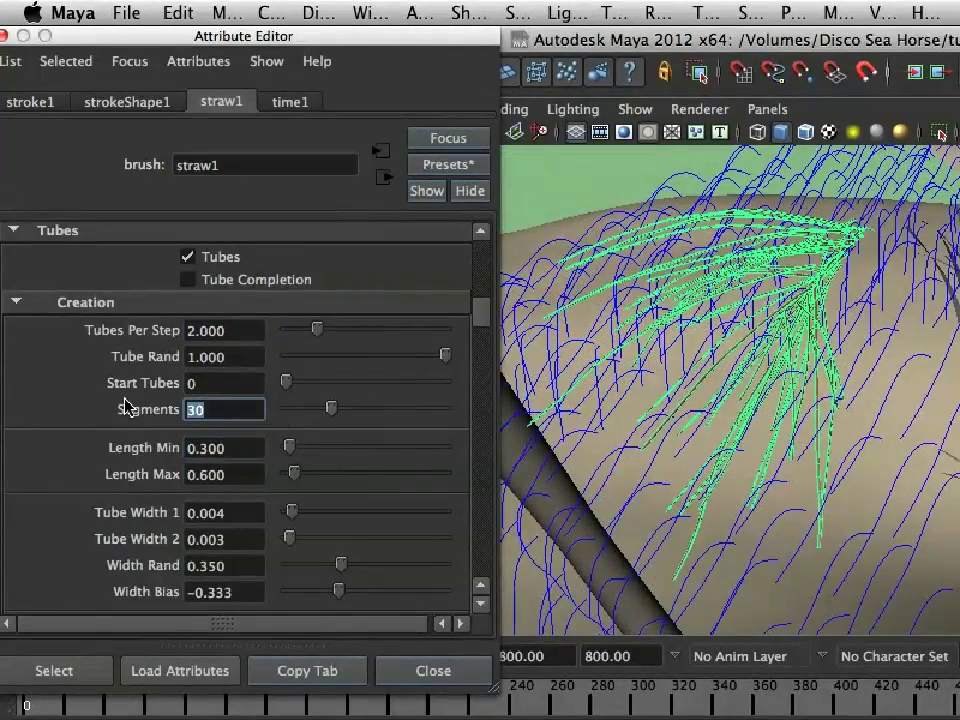
{"action": "type", "text": "24"}
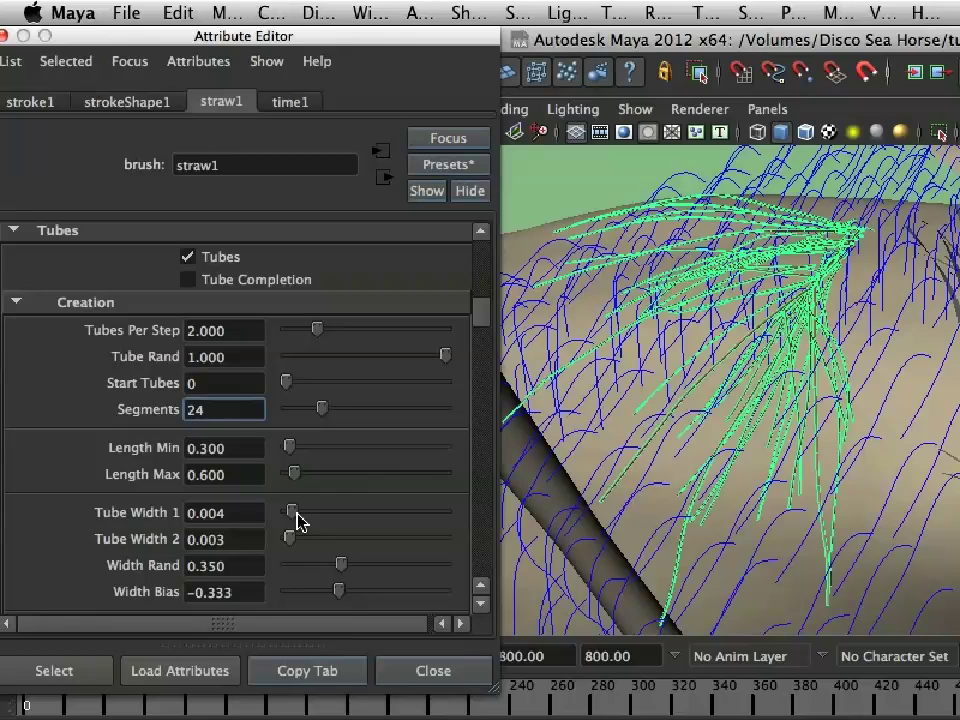
Step: Set the straw tubes' Tube Width 1 to 0.024, Tube Width 2 to 0.012, Width Rand to 0.481 and Width Bias to -0.504
{"action": "mouse_move", "coordinate": [295, 516]}
{"action": "left_mouse_down"}
{"action": "mouse_move", "coordinate": [330, 516]}
{"action": "mouse_move", "coordinate": [326, 523]}
{"action": "left_mouse_up"}
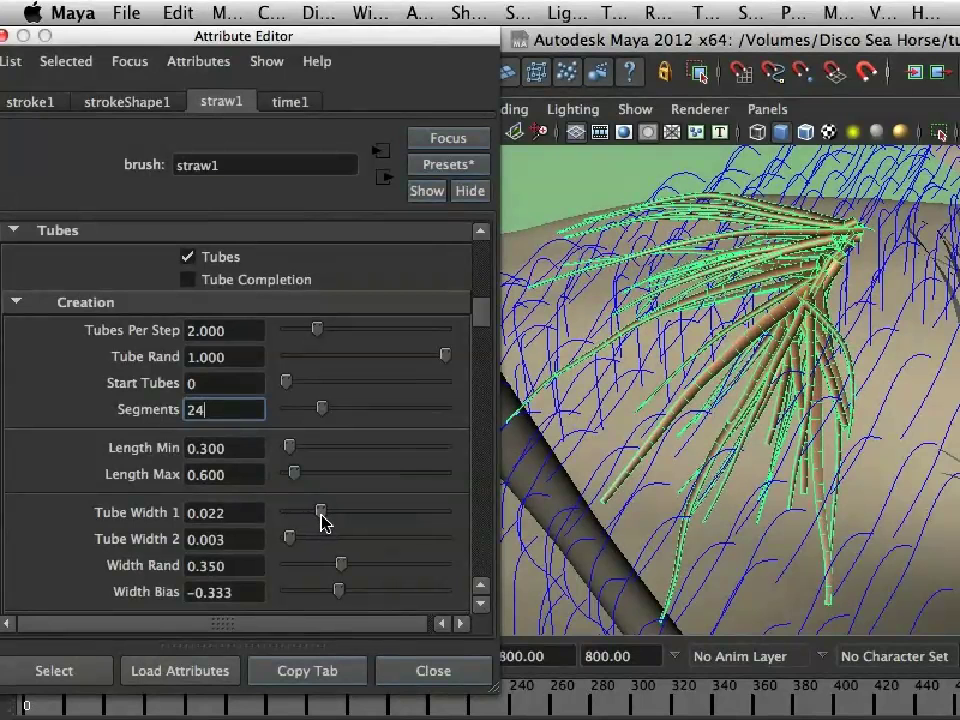
{"action": "left_click", "coordinate": [220, 512]}
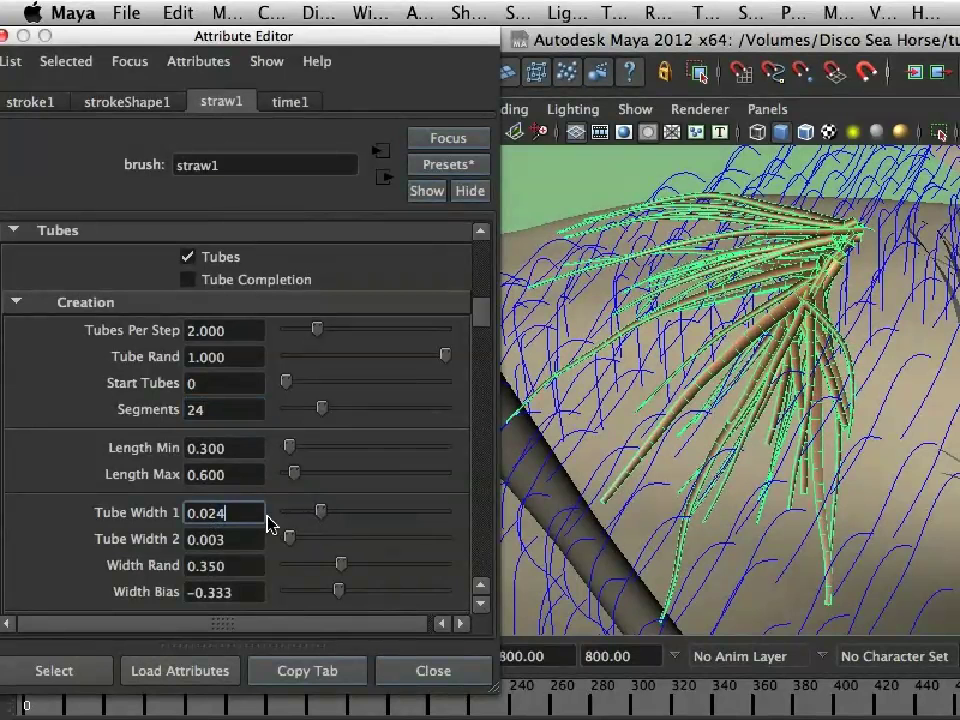
{"action": "key", "text": "Return"}
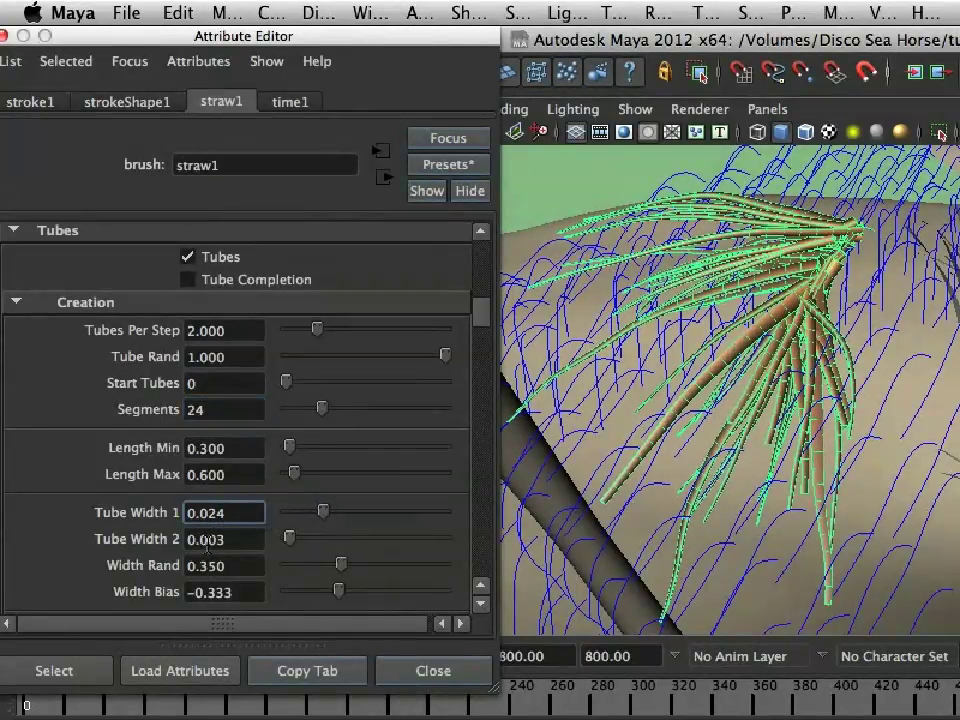
{"action": "left_click_drag", "start_coordinate": [207, 541], "coordinate": [260, 541]}
{"action": "type", "text": "12"}
{"action": "key", "text": "Return"}
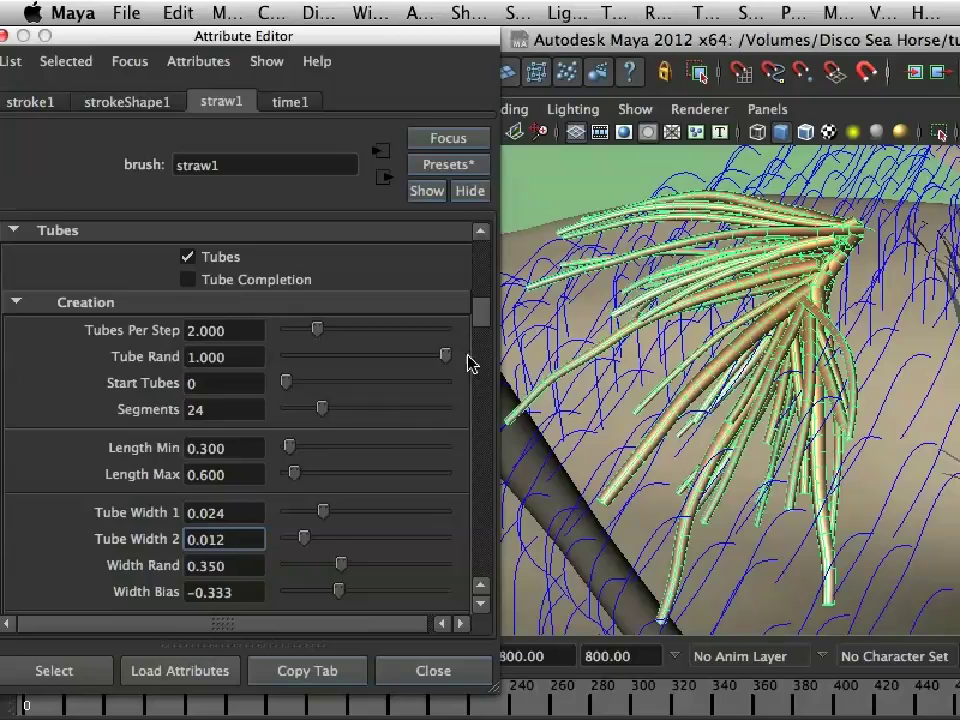
{"action": "left_click_drag", "start_coordinate": [487, 322], "coordinate": [484, 326]}
{"action": "mouse_move", "coordinate": [345, 514]}
{"action": "left_mouse_down"}
{"action": "mouse_move", "coordinate": [390, 512]}
{"action": "mouse_move", "coordinate": [345, 514]}
{"action": "mouse_move", "coordinate": [354, 536]}
{"action": "mouse_move", "coordinate": [328, 545]}
{"action": "mouse_move", "coordinate": [341, 536]}
{"action": "mouse_move", "coordinate": [403, 542]}
{"action": "mouse_move", "coordinate": [316, 552]}
{"action": "mouse_move", "coordinate": [315, 561]}
{"action": "mouse_move", "coordinate": [327, 563]}
{"action": "mouse_move", "coordinate": [383, 506]}
{"action": "mouse_move", "coordinate": [359, 519]}
{"action": "left_mouse_up"}
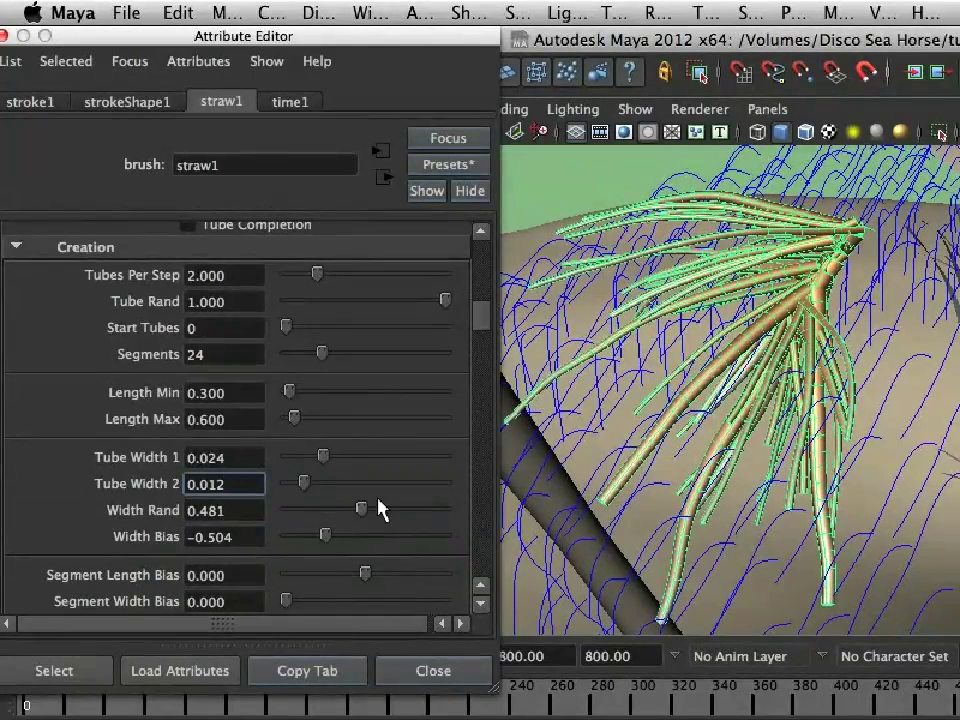
Step: Review the straw1 brush's Width Scale, Growth, Displacement and Forces attributes
{"action": "scroll", "coordinate": [377, 508], "scroll_direction": "down", "scroll_amount": 5}
{"action": "scroll", "coordinate": [340, 443], "scroll_direction": "down", "scroll_amount": 2}
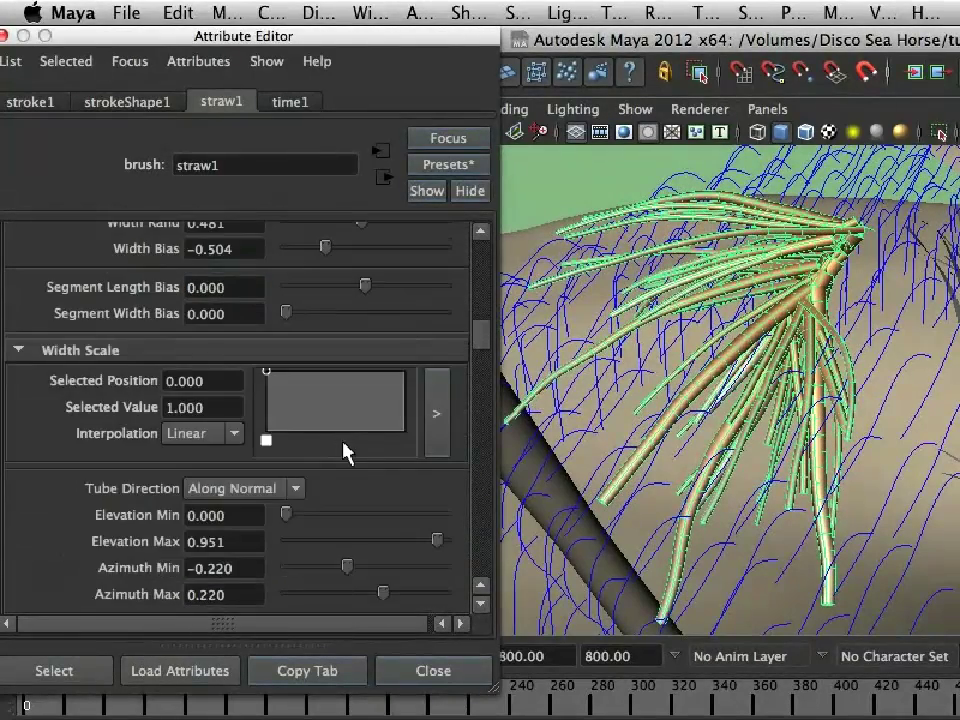
{"action": "scroll", "coordinate": [268, 443], "scroll_direction": "down", "scroll_amount": 8}
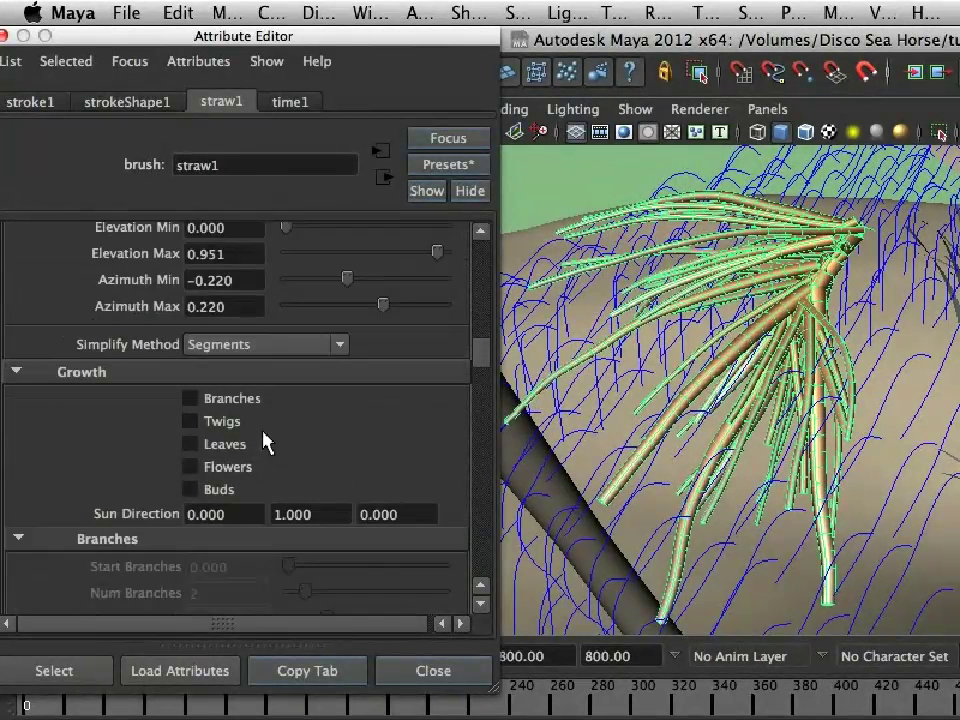
{"action": "scroll", "coordinate": [268, 443], "scroll_direction": "down", "scroll_amount": 20}
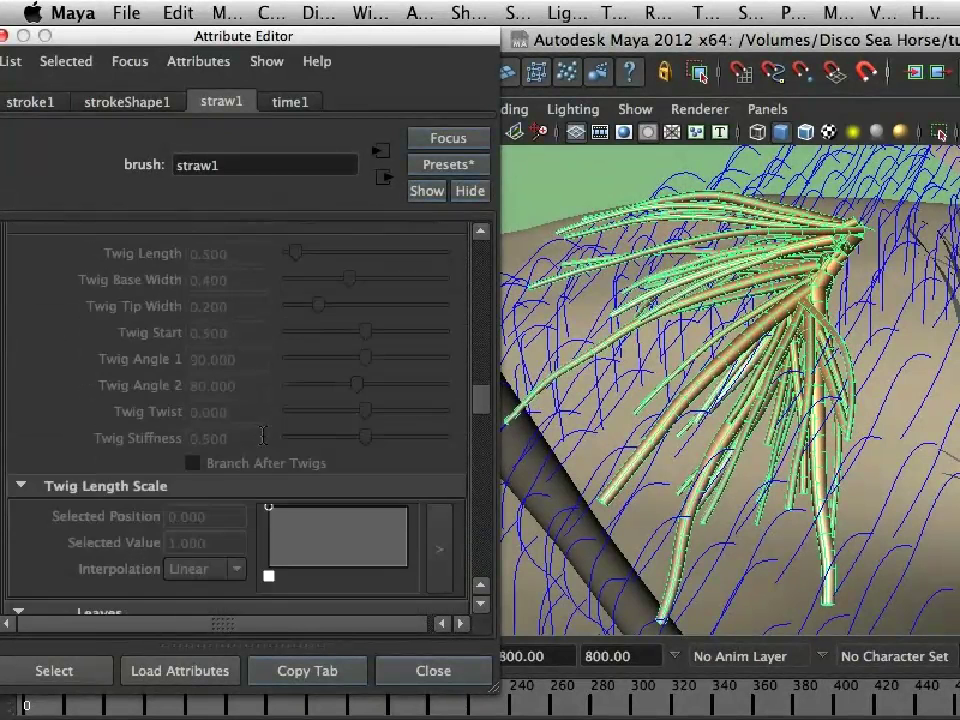
{"action": "scroll", "coordinate": [262, 435], "scroll_direction": "down", "scroll_amount": 16}
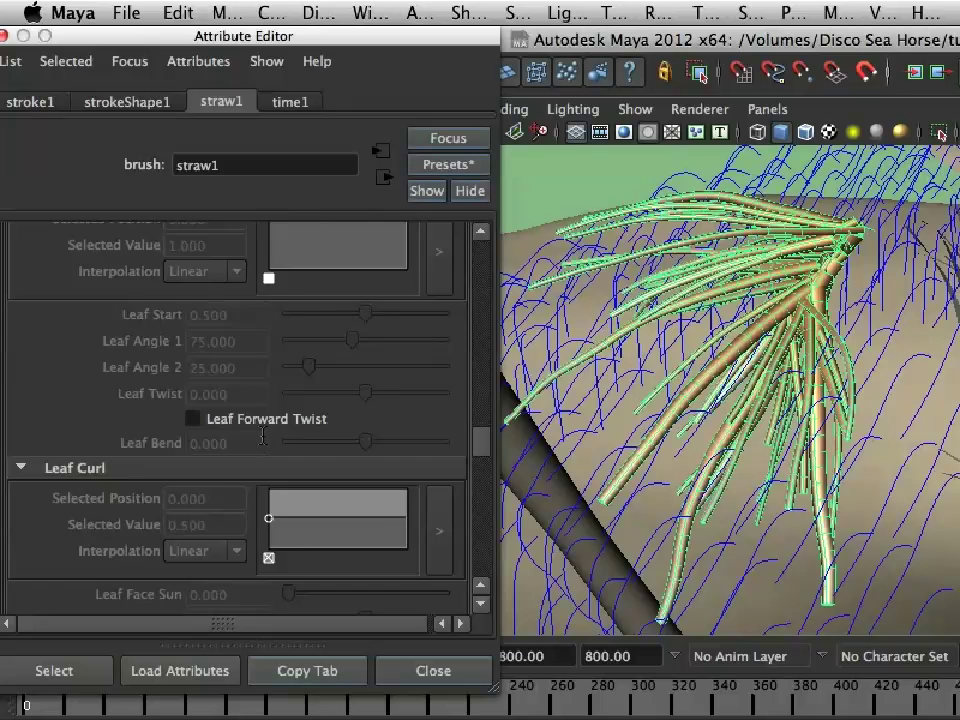
{"action": "scroll", "coordinate": [262, 435], "scroll_direction": "down", "scroll_amount": 16}
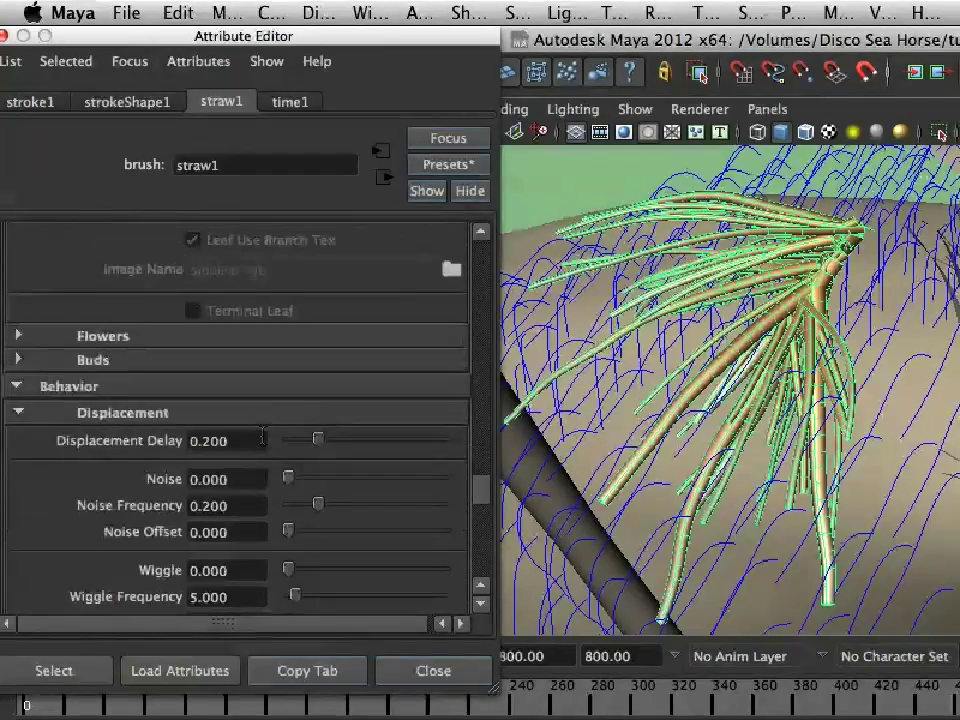
{"action": "scroll", "coordinate": [262, 435], "scroll_direction": "down", "scroll_amount": 4}
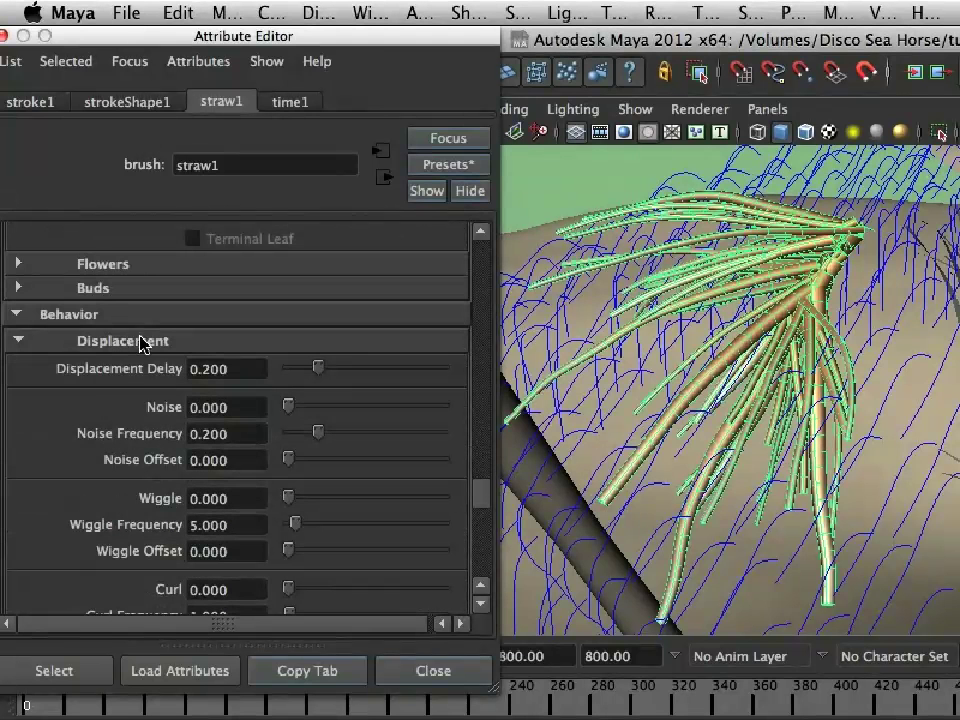
{"action": "scroll", "coordinate": [140, 343], "scroll_direction": "down", "scroll_amount": 4}
{"action": "scroll", "coordinate": [311, 388], "scroll_direction": "down", "scroll_amount": 12}
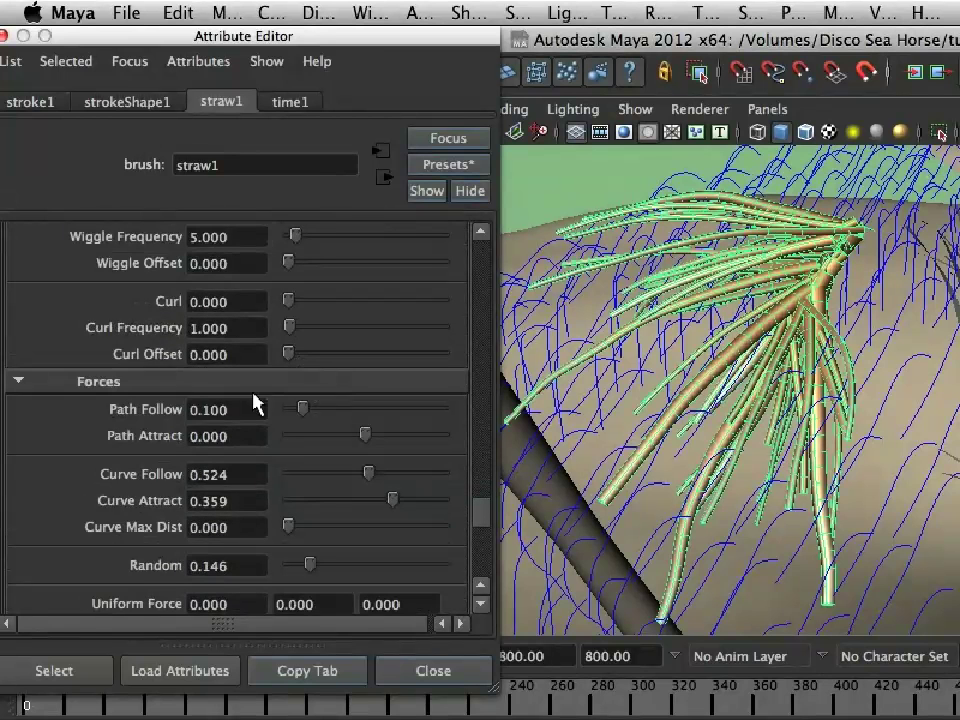
{"action": "scroll", "coordinate": [205, 396], "scroll_direction": "up", "scroll_amount": 12}
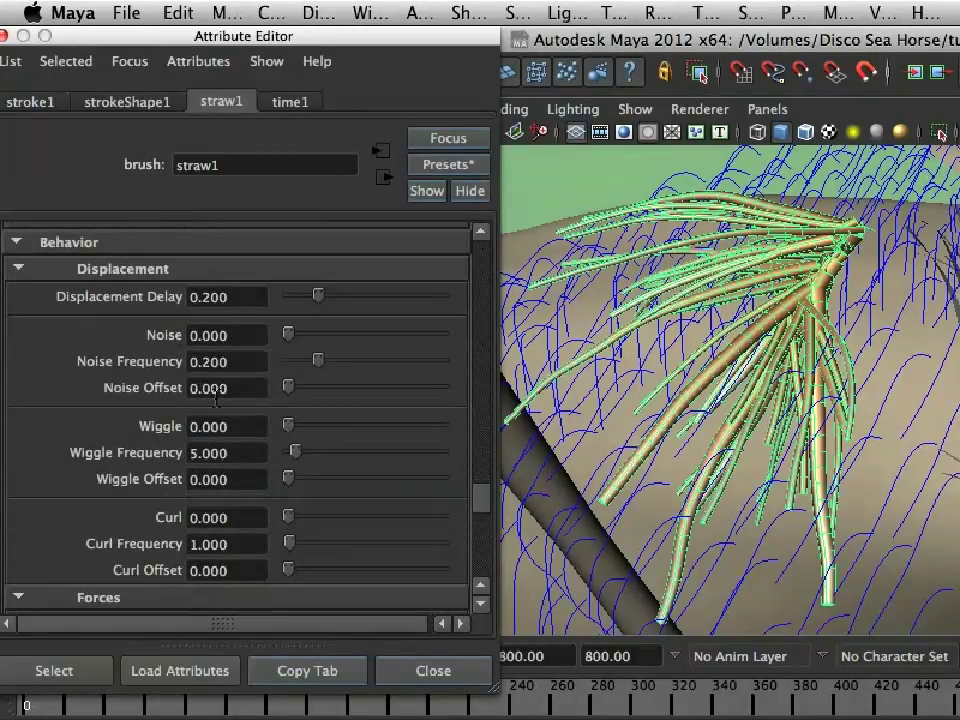
{"action": "scroll", "coordinate": [137, 443], "scroll_direction": "down", "scroll_amount": 12}
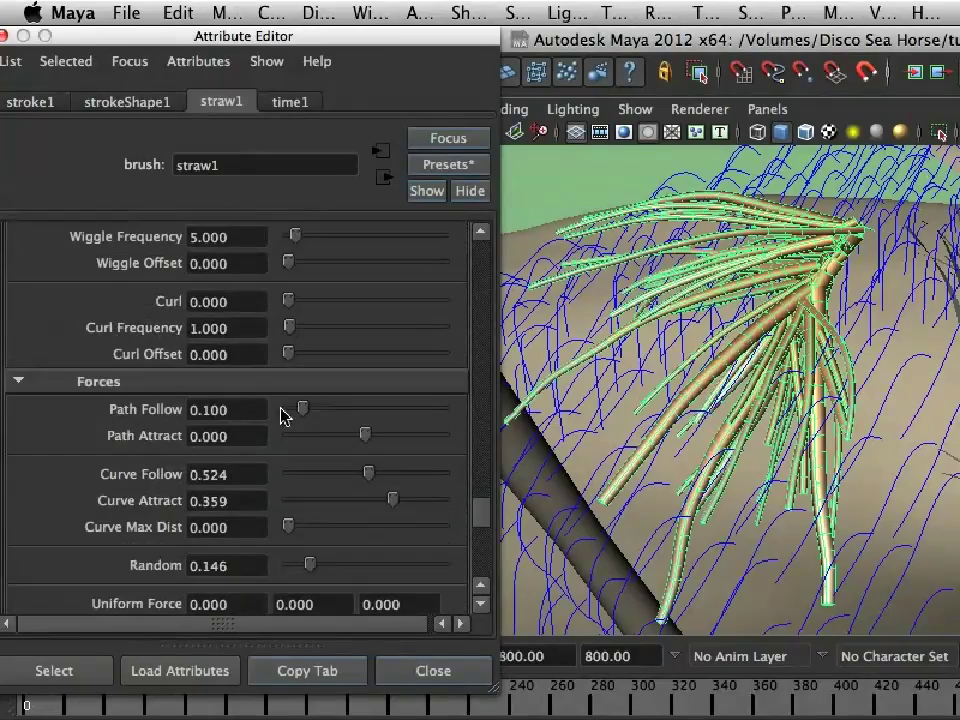
Step: Set the straw1 brush's Path Follow to 0.574 and Path Attract to 0.364, checking the stroke from several angles
{"action": "mouse_move", "coordinate": [306, 410]}
{"action": "left_mouse_down"}
{"action": "mouse_move", "coordinate": [414, 412]}
{"action": "mouse_move", "coordinate": [366, 412]}
{"action": "left_mouse_up"}
{"action": "mouse_move", "coordinate": [870, 441]}
{"action": "left_mouse_down", "text": "alt"}
{"action": "mouse_move", "coordinate": [716, 400]}
{"action": "mouse_move", "coordinate": [816, 392]}
{"action": "mouse_move", "coordinate": [791, 429]}
{"action": "mouse_move", "coordinate": [845, 437]}
{"action": "left_mouse_up", "text": "alt"}
{"action": "left_click_drag", "start_coordinate": [752, 437], "coordinate": [690, 440], "text": "alt"}
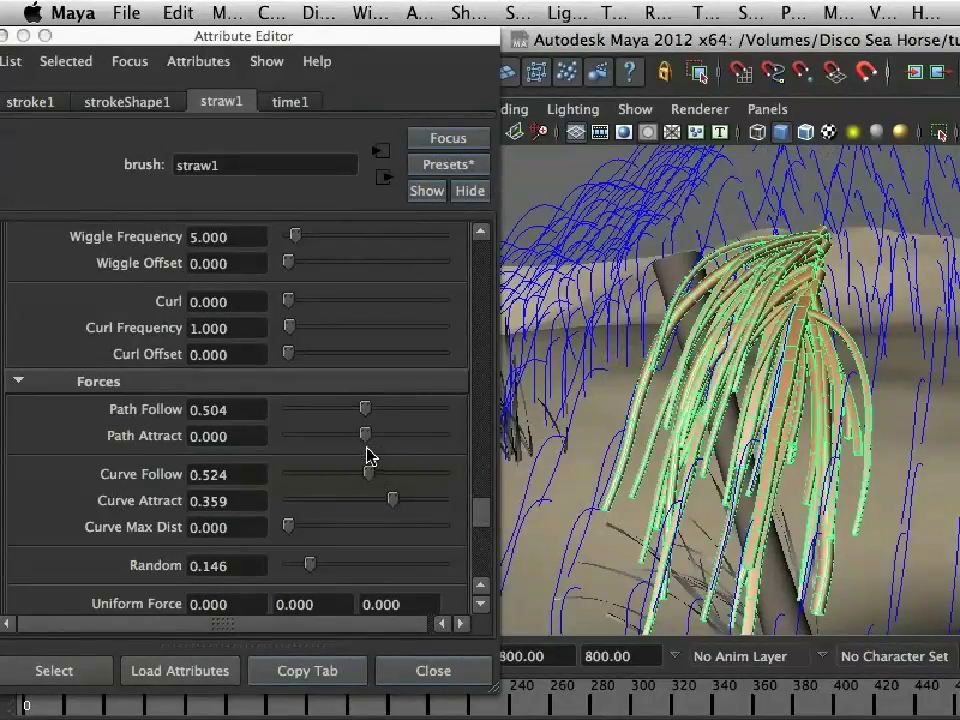
{"action": "mouse_move", "coordinate": [366, 437]}
{"action": "left_mouse_down"}
{"action": "mouse_move", "coordinate": [476, 462]}
{"action": "mouse_move", "coordinate": [387, 452]}
{"action": "mouse_move", "coordinate": [394, 448]}
{"action": "left_mouse_up"}
{"action": "left_click_drag", "start_coordinate": [821, 472], "coordinate": [650, 420], "text": "alt"}
{"action": "right_click_drag", "start_coordinate": [774, 448], "coordinate": [690, 455], "text": "alt"}
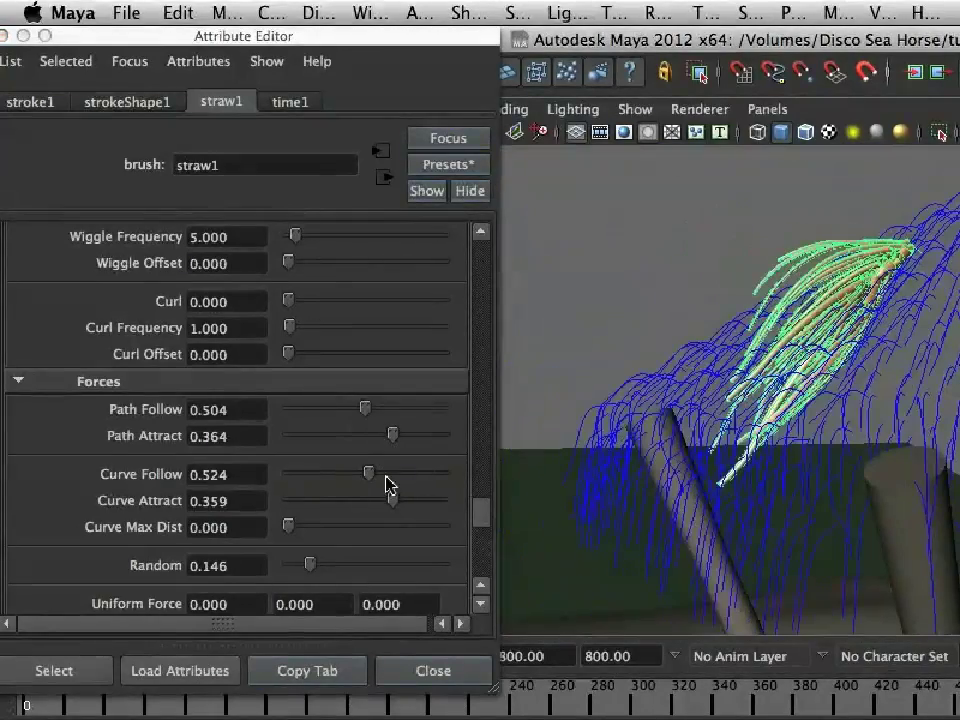
{"action": "mouse_move", "coordinate": [363, 409]}
{"action": "left_mouse_down"}
{"action": "mouse_move", "coordinate": [399, 424]}
{"action": "mouse_move", "coordinate": [380, 432]}
{"action": "left_mouse_up"}
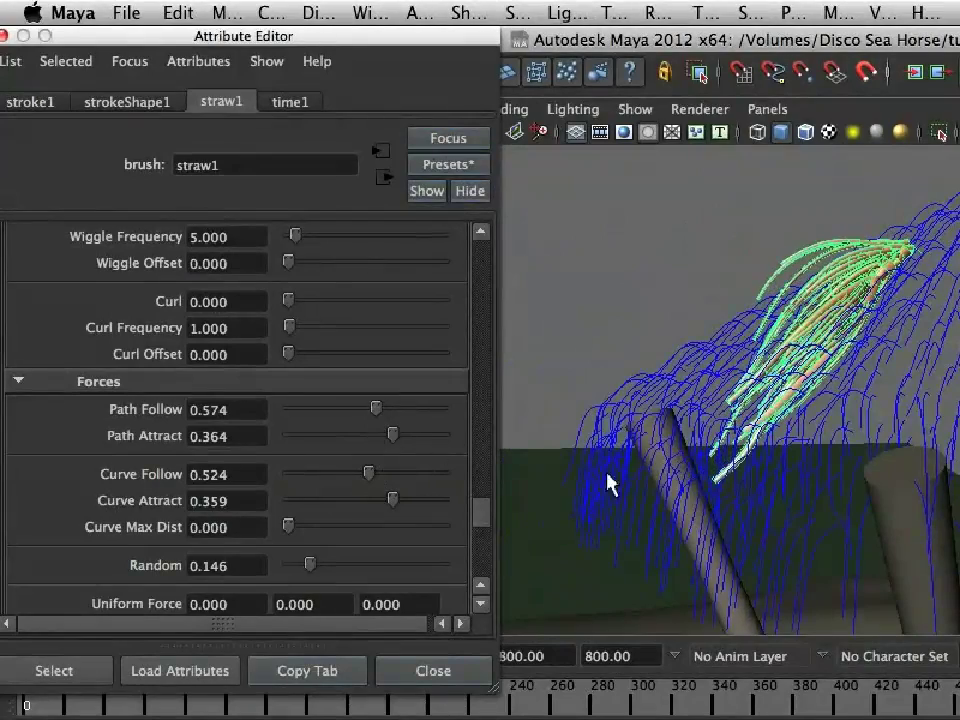
{"action": "mouse_move", "coordinate": [624, 461]}
{"action": "left_mouse_down", "text": "alt"}
{"action": "mouse_move", "coordinate": [700, 440]}
{"action": "mouse_move", "coordinate": [690, 425]}
{"action": "left_mouse_up", "text": "alt"}
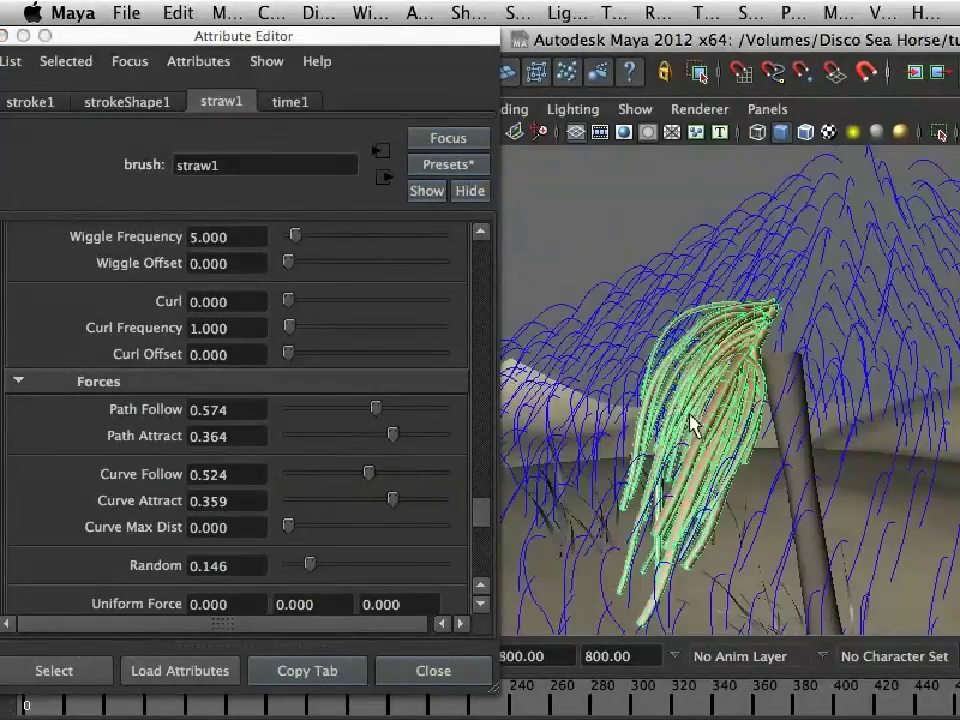
Step: Set the tubes' Elevation Min to 0.128, Elevation Max to 0.654, Azimuth Min to 0.053 and Azimuth Max to 0.338
{"action": "left_click_drag", "start_coordinate": [486, 513], "coordinate": [479, 335]}
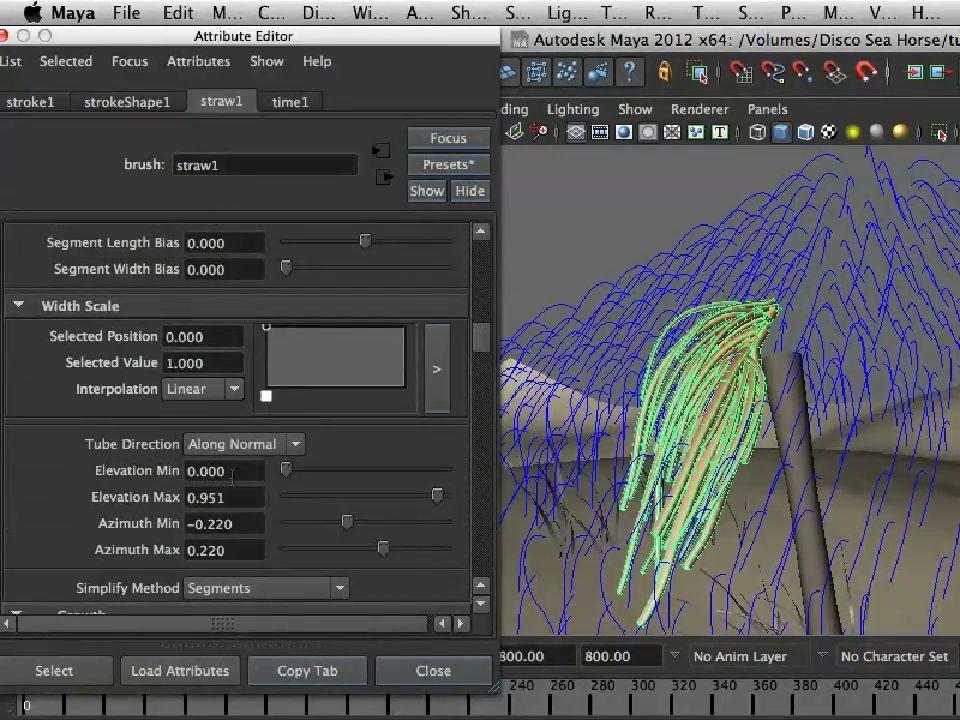
{"action": "mouse_move", "coordinate": [287, 470]}
{"action": "left_mouse_down"}
{"action": "mouse_move", "coordinate": [334, 474]}
{"action": "mouse_move", "coordinate": [310, 480]}
{"action": "left_mouse_up"}
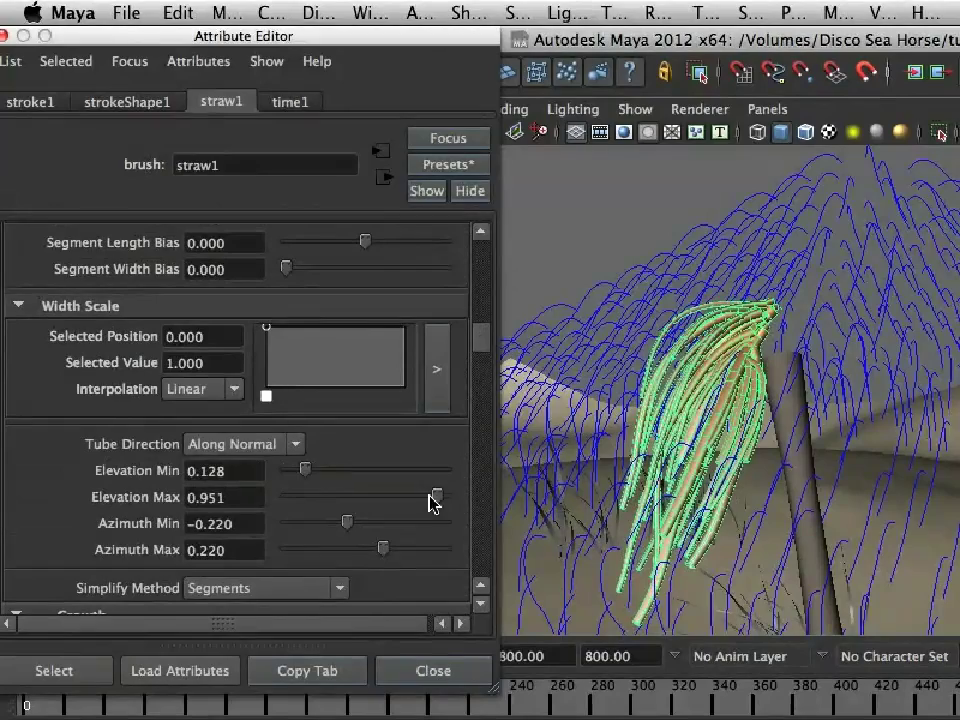
{"action": "mouse_move", "coordinate": [437, 498]}
{"action": "left_mouse_down"}
{"action": "mouse_move", "coordinate": [356, 497]}
{"action": "mouse_move", "coordinate": [390, 497]}
{"action": "mouse_move", "coordinate": [325, 535]}
{"action": "mouse_move", "coordinate": [306, 529]}
{"action": "mouse_move", "coordinate": [373, 529]}
{"action": "mouse_move", "coordinate": [341, 537]}
{"action": "mouse_move", "coordinate": [250, 528]}
{"action": "mouse_move", "coordinate": [369, 525]}
{"action": "mouse_move", "coordinate": [370, 552]}
{"action": "mouse_move", "coordinate": [392, 549]}
{"action": "left_mouse_up"}
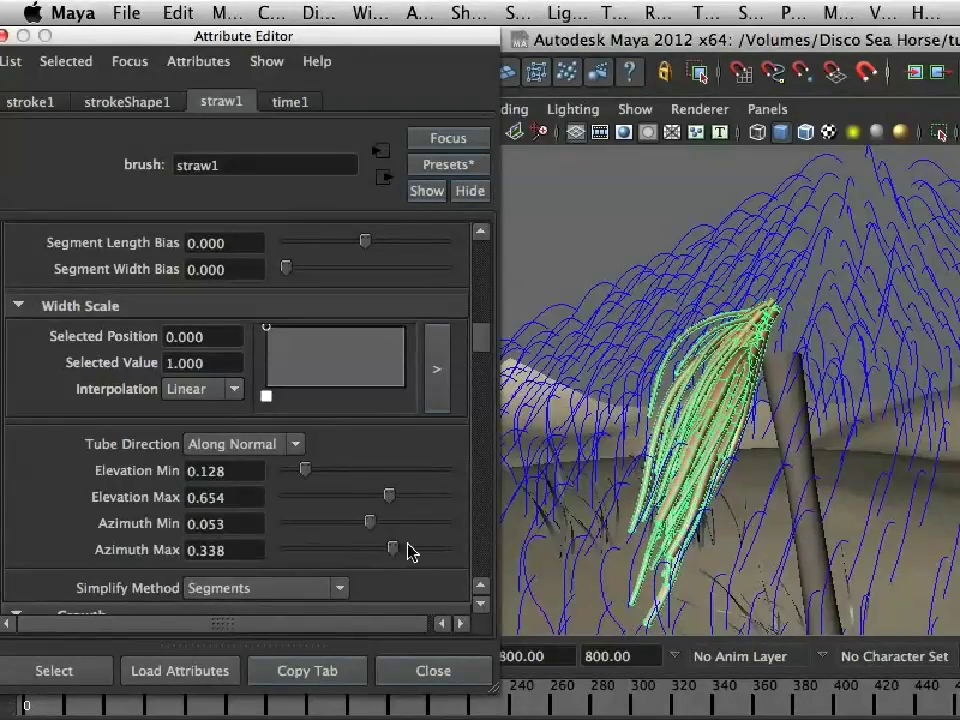
{"action": "mouse_move", "coordinate": [800, 505]}
{"action": "left_mouse_down", "text": "alt"}
{"action": "mouse_move", "coordinate": [634, 441]}
{"action": "mouse_move", "coordinate": [831, 467]}
{"action": "mouse_move", "coordinate": [788, 482]}
{"action": "mouse_move", "coordinate": [859, 474]}
{"action": "mouse_move", "coordinate": [654, 465]}
{"action": "mouse_move", "coordinate": [662, 497]}
{"action": "mouse_move", "coordinate": [634, 461]}
{"action": "mouse_move", "coordinate": [453, 449]}
{"action": "left_mouse_up", "text": "alt"}
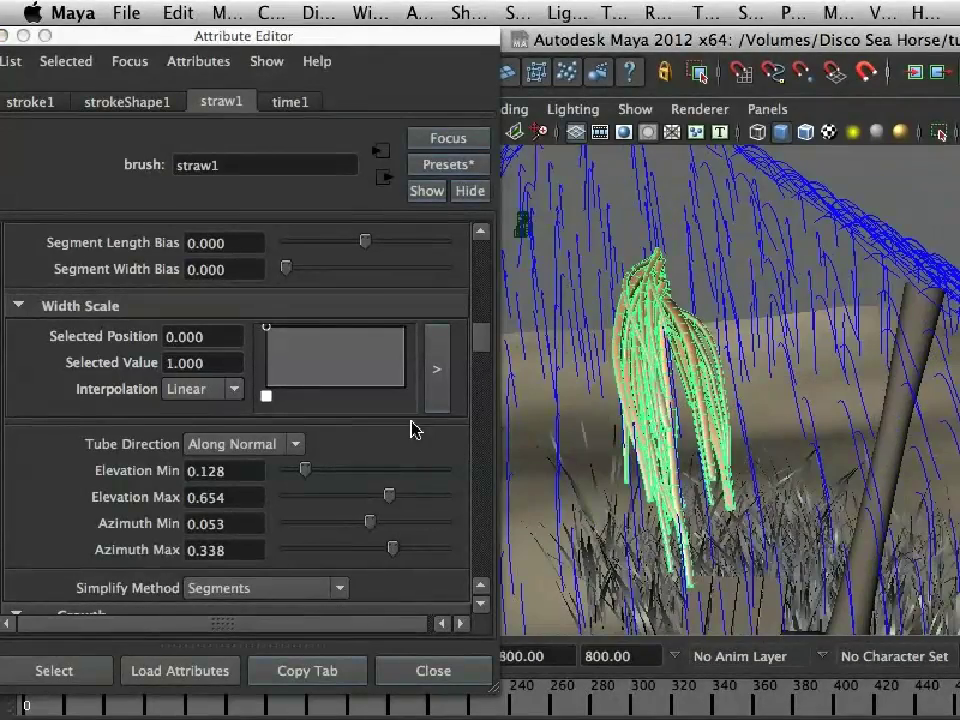
Step: Set the straw1 brush profile's Flatness 1 to 0.438 and Flatness 2 to 0.620
{"action": "left_click_drag", "start_coordinate": [490, 340], "coordinate": [483, 288]}
{"action": "right_click", "coordinate": [483, 288]}
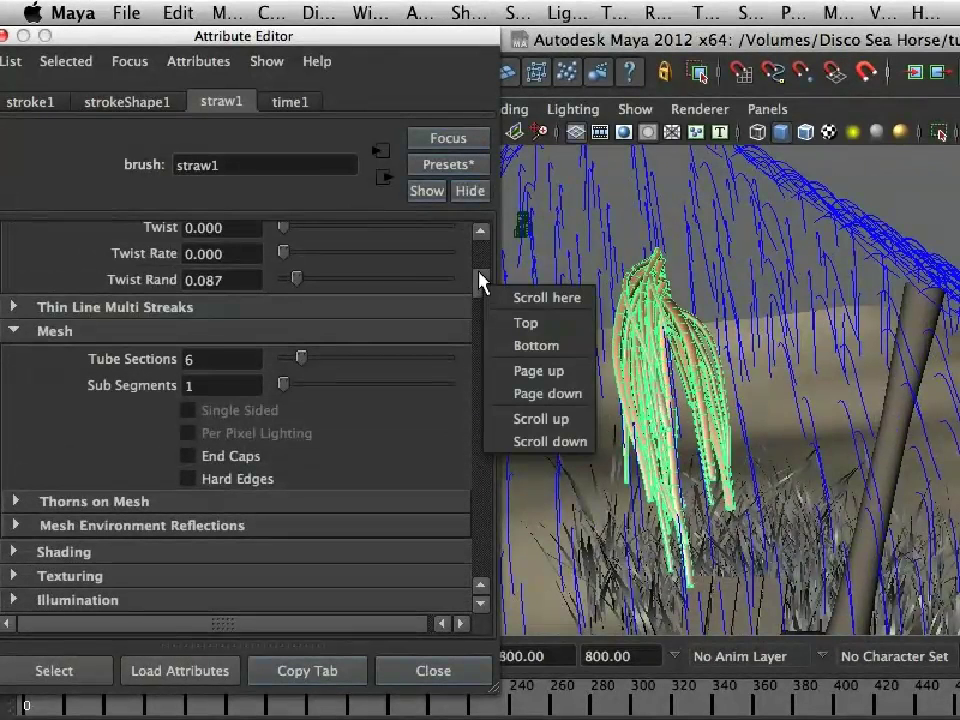
{"action": "left_click", "coordinate": [480, 229]}
{"action": "left_click_drag", "start_coordinate": [480, 289], "coordinate": [483, 262]}
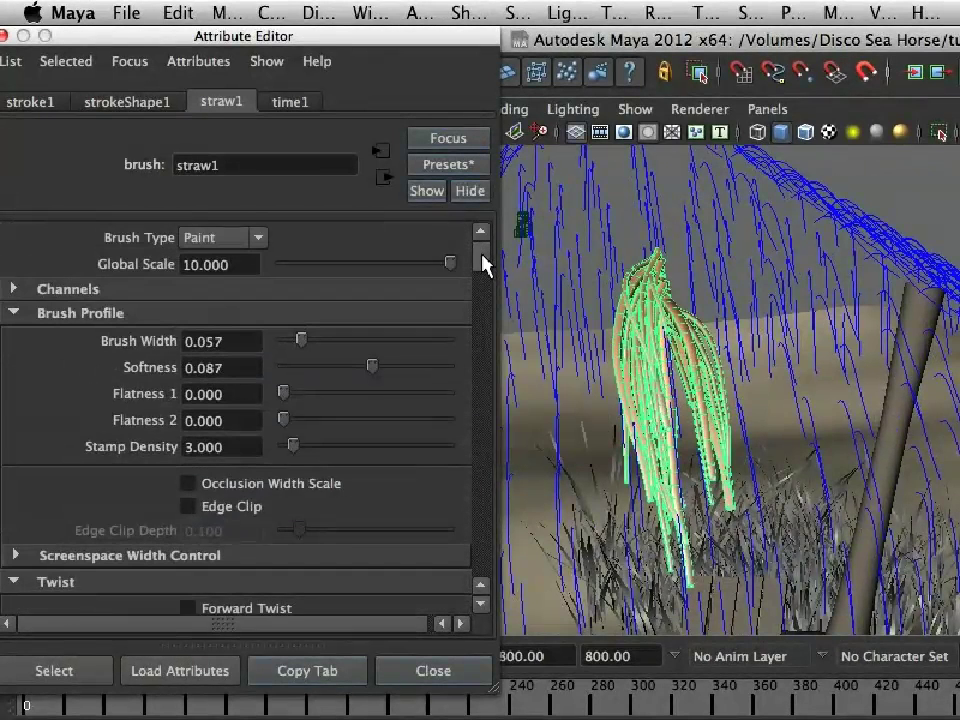
{"action": "left_click_drag", "start_coordinate": [288, 420], "coordinate": [382, 424]}
{"action": "mouse_move", "coordinate": [295, 401]}
{"action": "left_mouse_down"}
{"action": "mouse_move", "coordinate": [308, 392]}
{"action": "mouse_move", "coordinate": [355, 397]}
{"action": "left_mouse_up"}
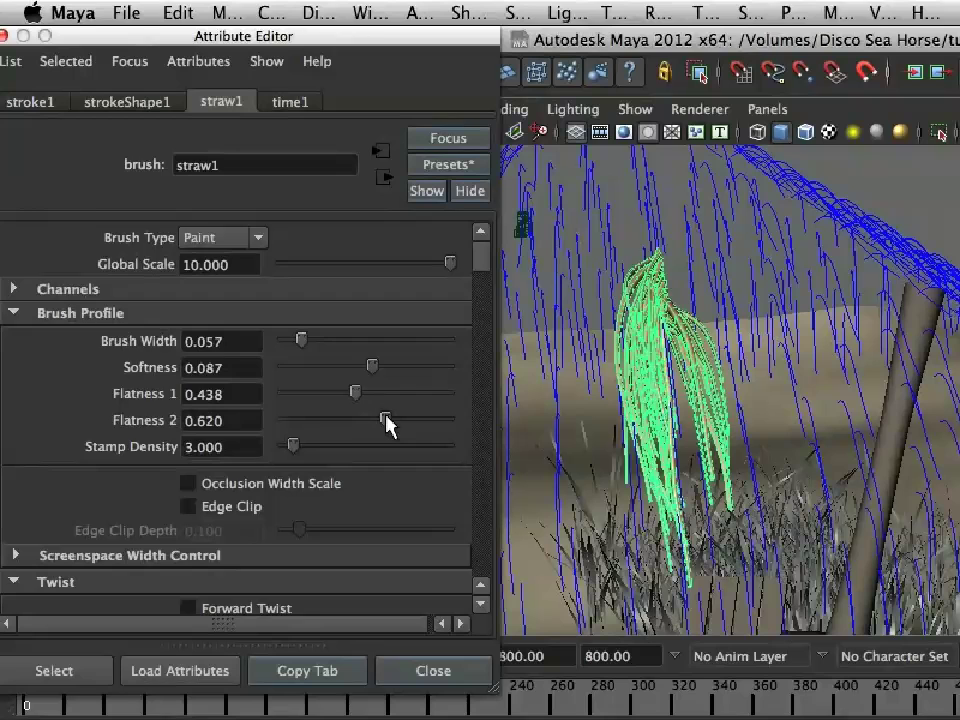
Step: Set the straw1 brush's Twist to 0.555 and check the stroke from a higher angle
{"action": "scroll", "coordinate": [337, 439], "scroll_direction": "down", "scroll_amount": 3}
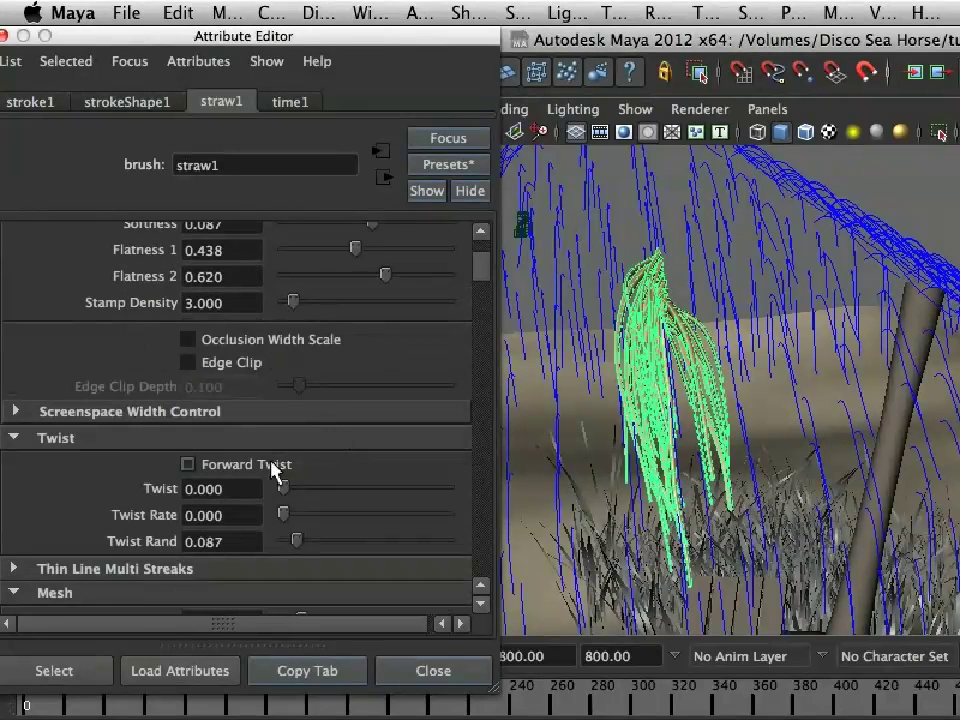
{"action": "mouse_move", "coordinate": [289, 482]}
{"action": "left_mouse_down"}
{"action": "mouse_move", "coordinate": [390, 495]}
{"action": "mouse_move", "coordinate": [353, 496]}
{"action": "mouse_move", "coordinate": [375, 496]}
{"action": "left_mouse_up"}
{"action": "mouse_move", "coordinate": [720, 360]}
{"action": "left_mouse_down", "text": "alt"}
{"action": "mouse_move", "coordinate": [591, 356]}
{"action": "mouse_move", "coordinate": [696, 336]}
{"action": "mouse_move", "coordinate": [720, 377]}
{"action": "mouse_move", "coordinate": [698, 351]}
{"action": "mouse_move", "coordinate": [766, 320]}
{"action": "mouse_move", "coordinate": [784, 300]}
{"action": "mouse_move", "coordinate": [800, 352]}
{"action": "mouse_move", "coordinate": [681, 298]}
{"action": "mouse_move", "coordinate": [806, 336]}
{"action": "mouse_move", "coordinate": [790, 352]}
{"action": "mouse_move", "coordinate": [729, 354]}
{"action": "mouse_move", "coordinate": [793, 364]}
{"action": "mouse_move", "coordinate": [760, 340]}
{"action": "mouse_move", "coordinate": [785, 325]}
{"action": "mouse_move", "coordinate": [714, 317]}
{"action": "mouse_move", "coordinate": [739, 268]}
{"action": "mouse_move", "coordinate": [754, 321]}
{"action": "mouse_move", "coordinate": [669, 349]}
{"action": "left_mouse_up", "text": "alt"}
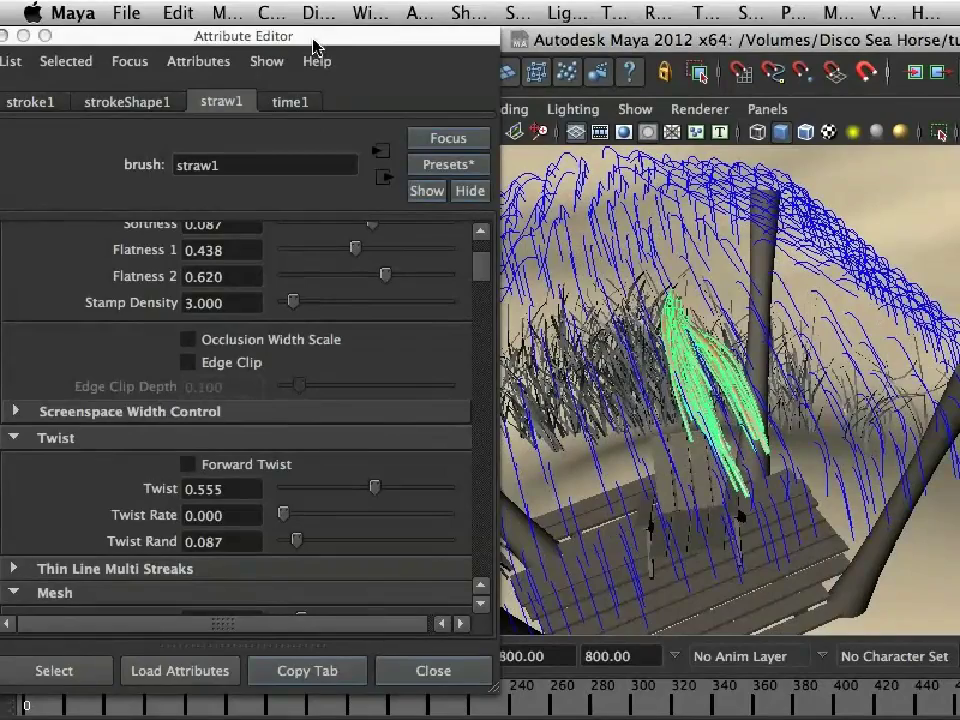
Step: Save the scene and close the Attribute Editor
{"action": "left_click_drag", "start_coordinate": [316, 45], "coordinate": [364, 190]}
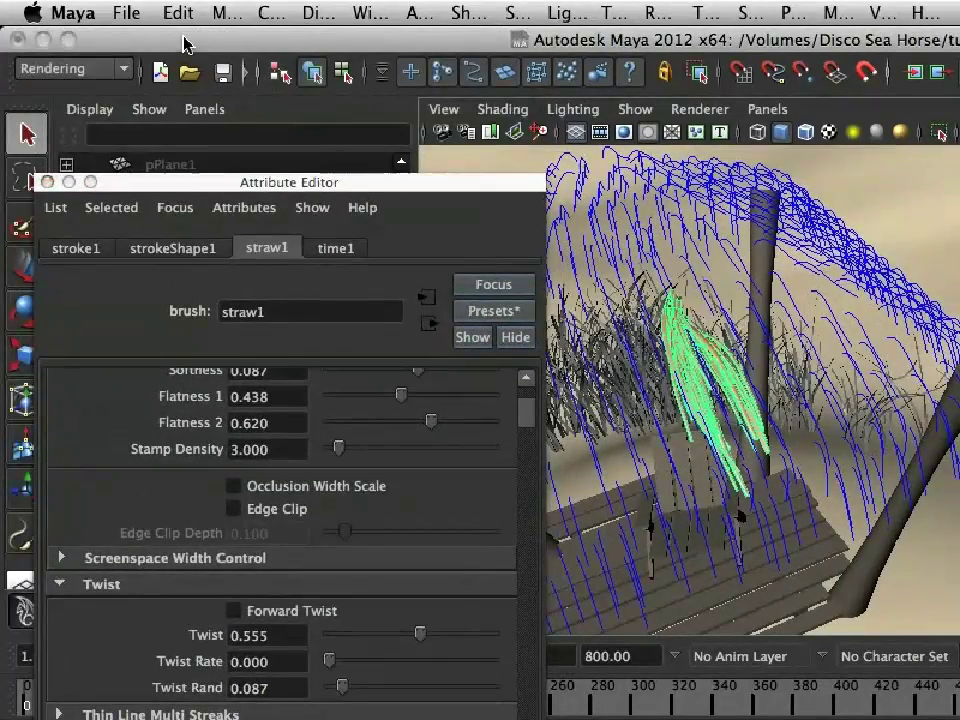
{"action": "left_click", "coordinate": [131, 14]}
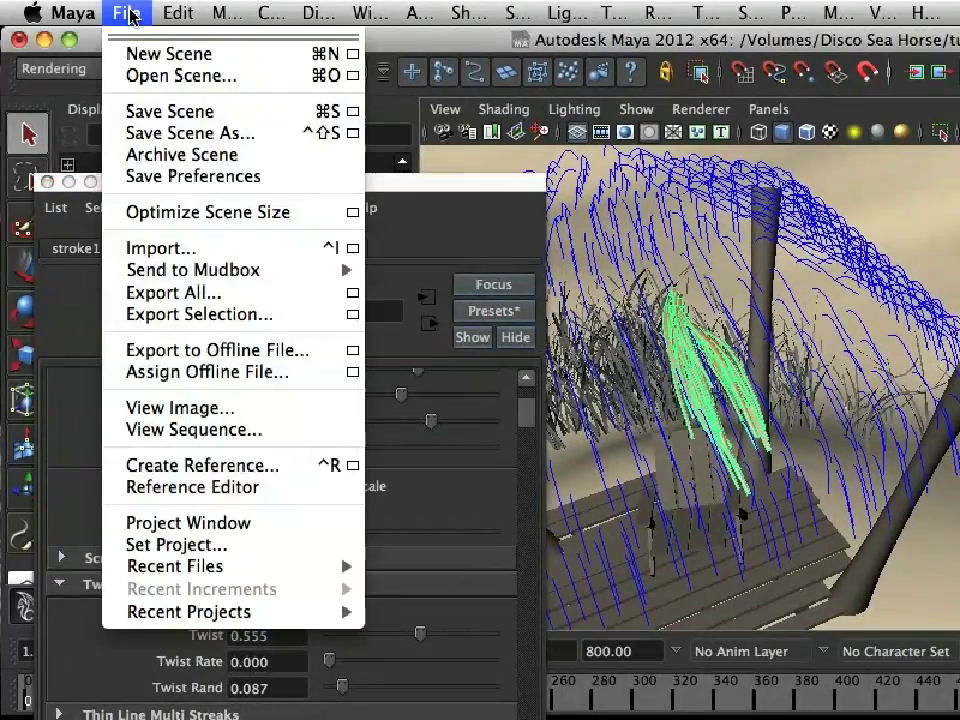
{"action": "left_click", "coordinate": [168, 111]}
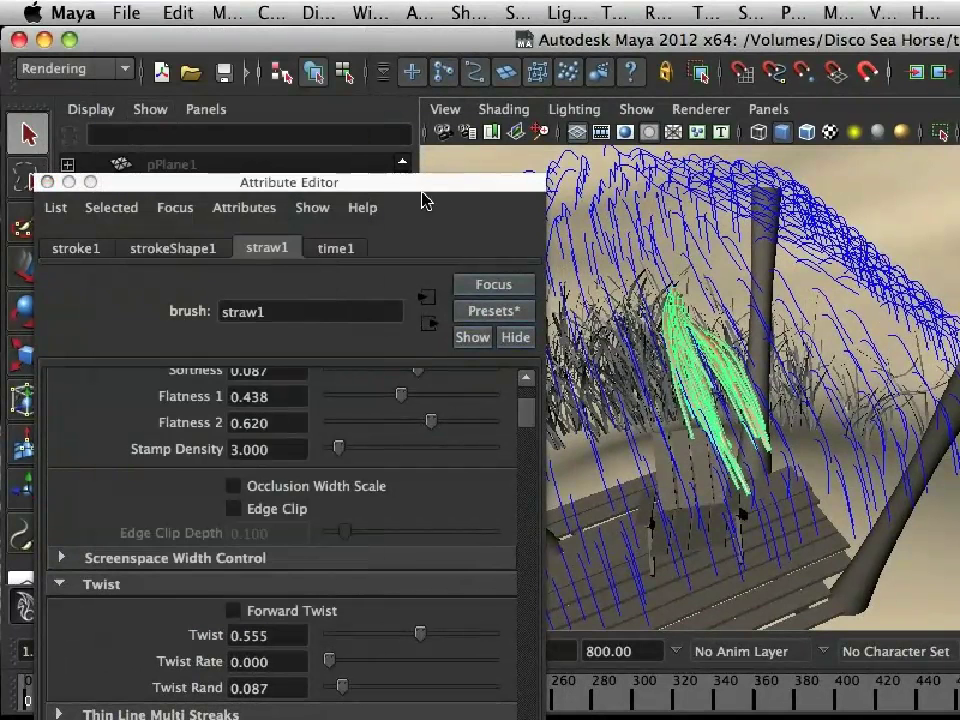
{"action": "left_click_drag", "start_coordinate": [433, 192], "coordinate": [500, 66]}
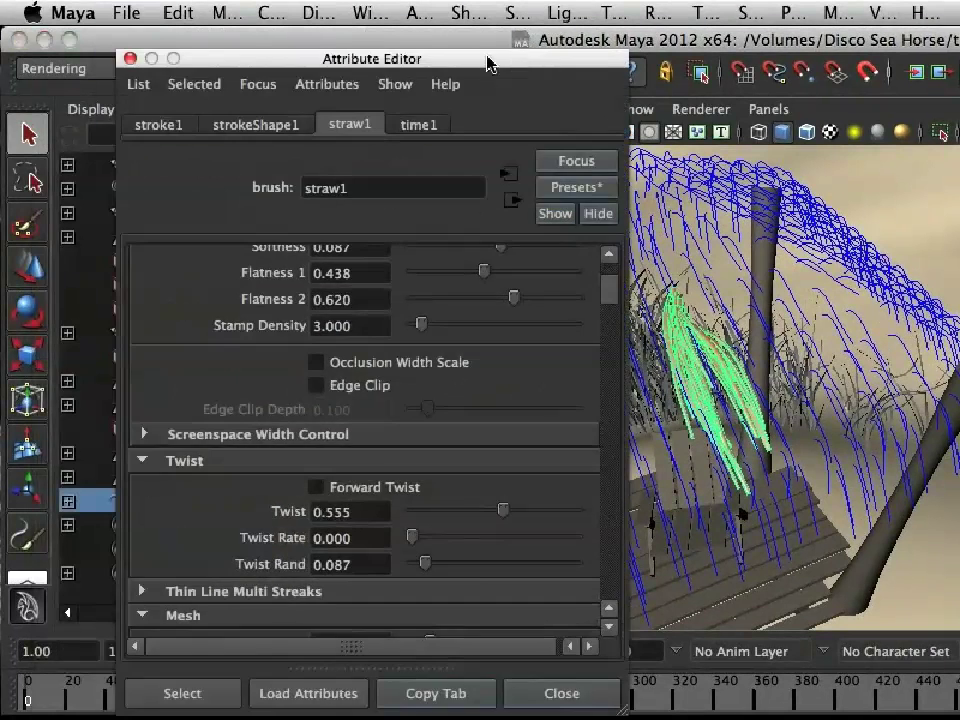
{"action": "left_click", "coordinate": [129, 60]}
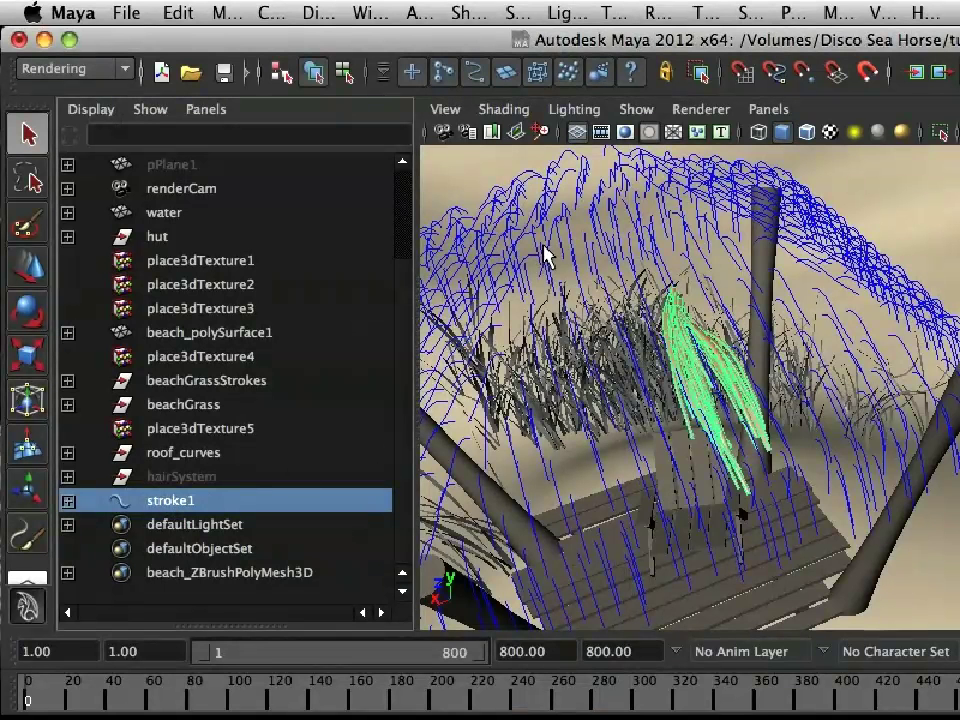
Step: Load the brush settings from the selected stroke1 into the Paint Effects template brush
{"action": "key", "text": "space"}
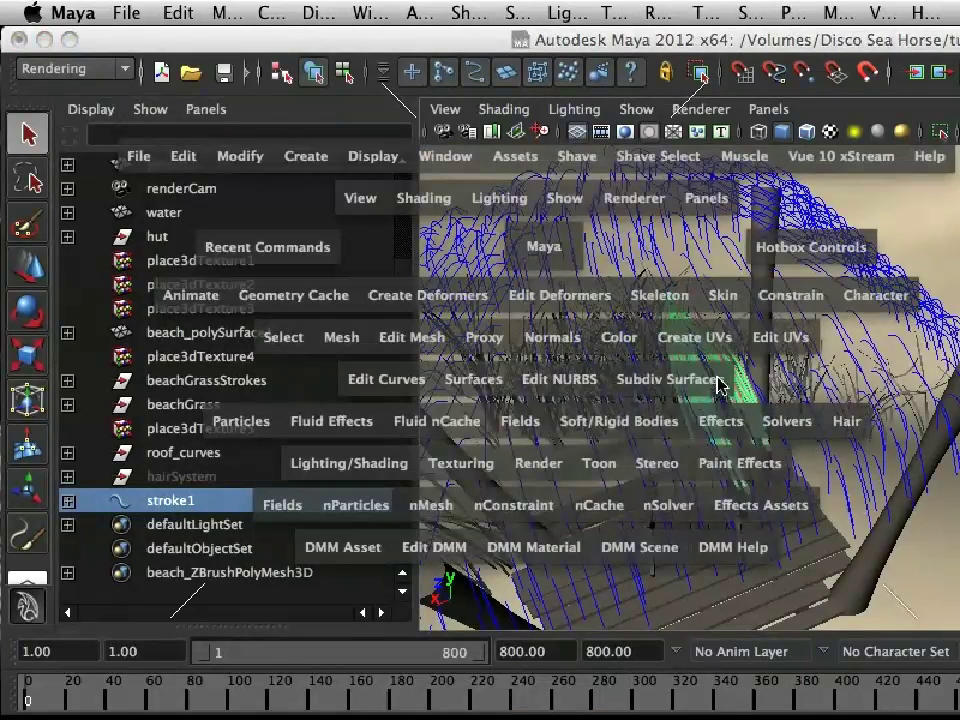
{"action": "left_click", "coordinate": [755, 466]}
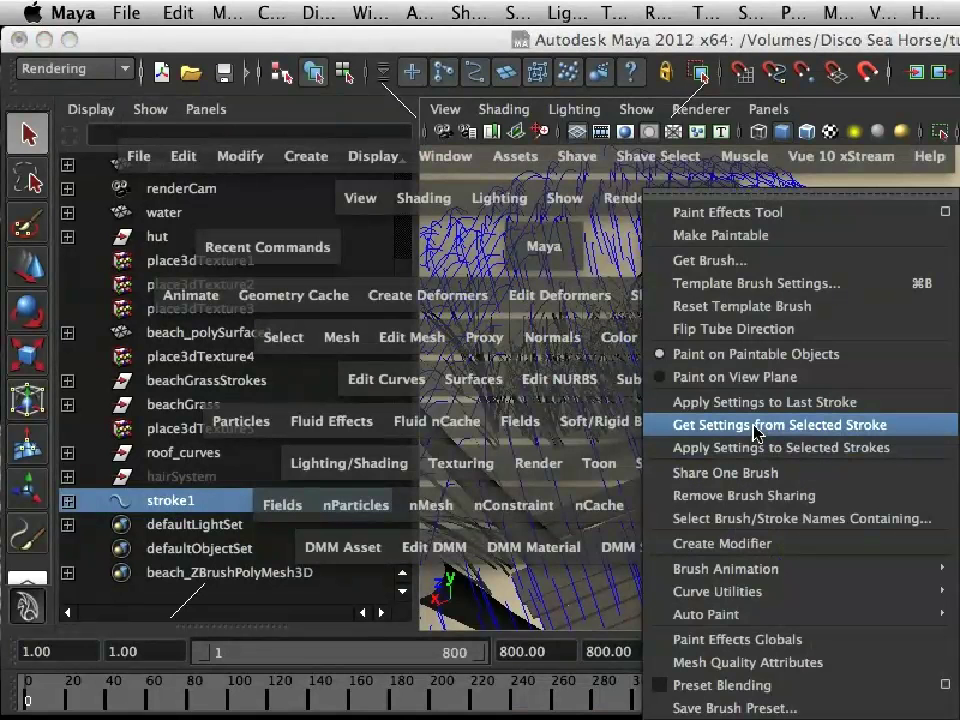
{"action": "left_click", "coordinate": [755, 430]}
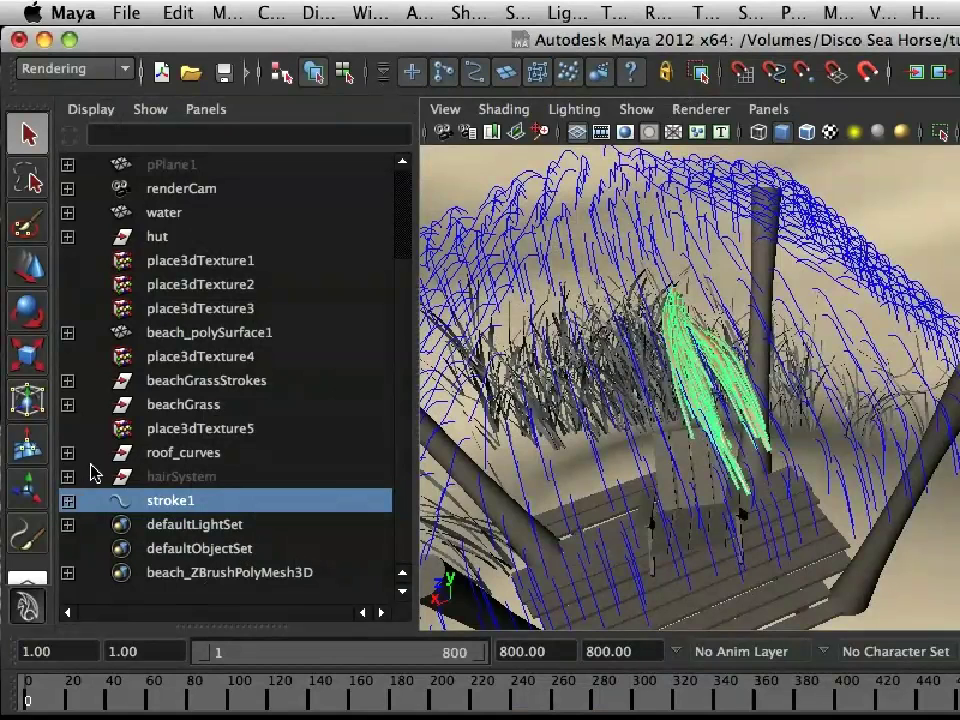
Step: Attach the straw brush to the roof curves from roof_curve2 through roof_curve1088 in the roof_curves group
{"action": "left_click", "coordinate": [67, 453]}
{"action": "left_click", "coordinate": [200, 476]}
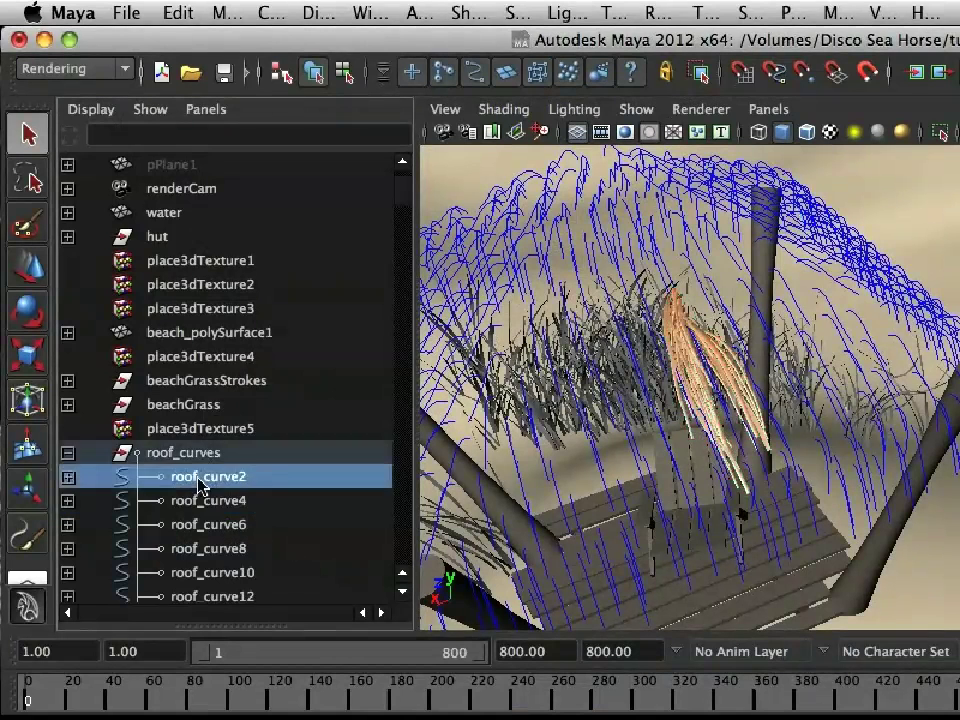
{"action": "scroll", "coordinate": [212, 440], "scroll_direction": "down", "scroll_amount": 20}
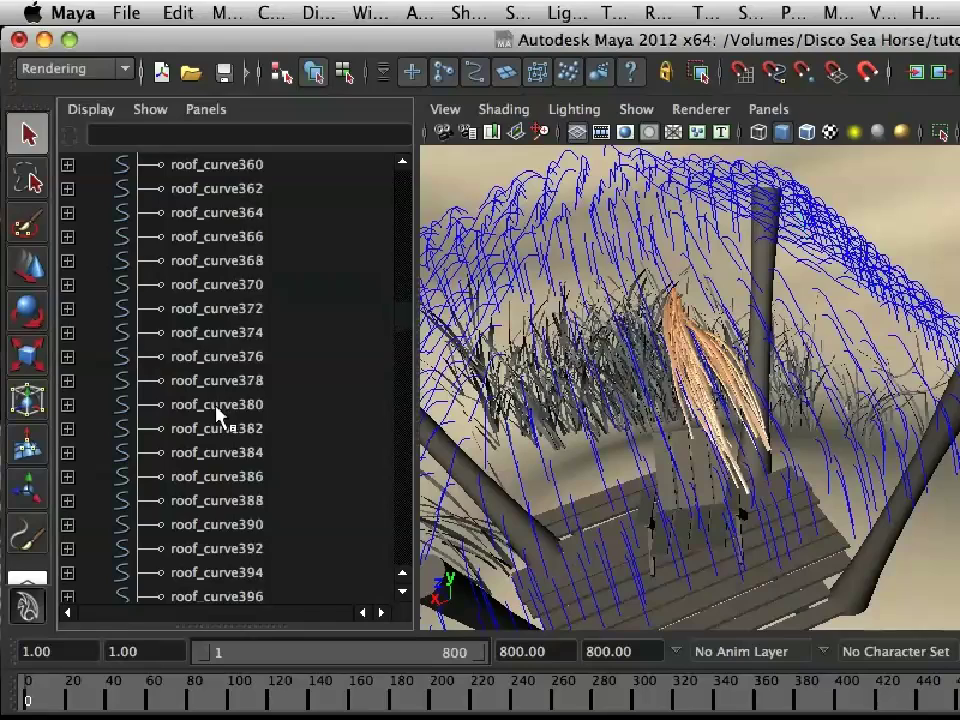
{"action": "scroll", "coordinate": [218, 430], "scroll_direction": "down", "scroll_amount": 20}
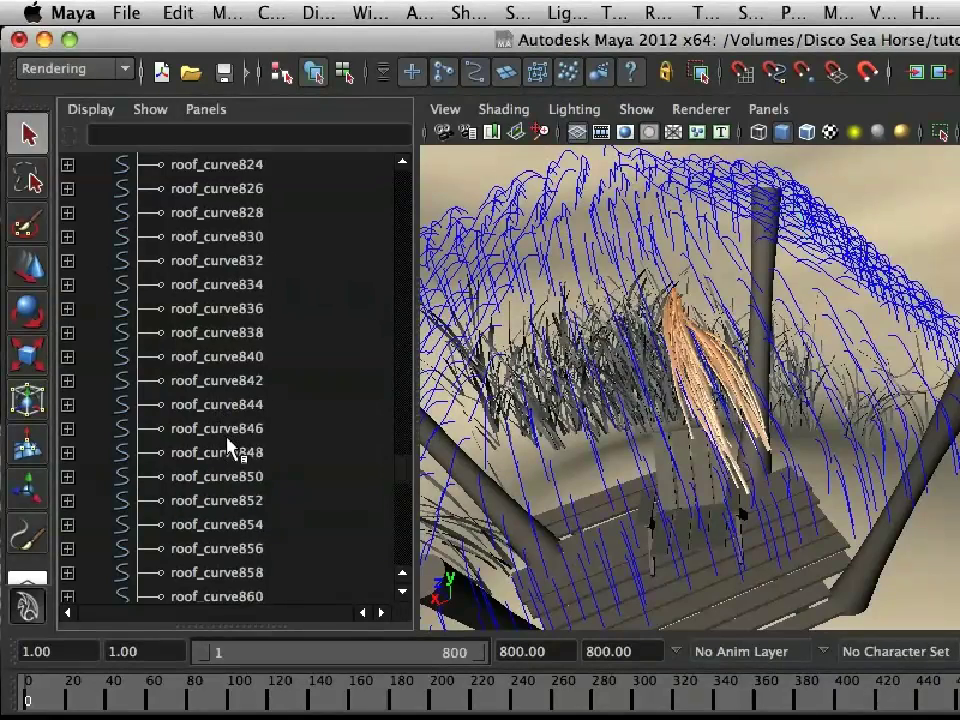
{"action": "scroll", "coordinate": [230, 460], "scroll_direction": "down", "scroll_amount": 12}
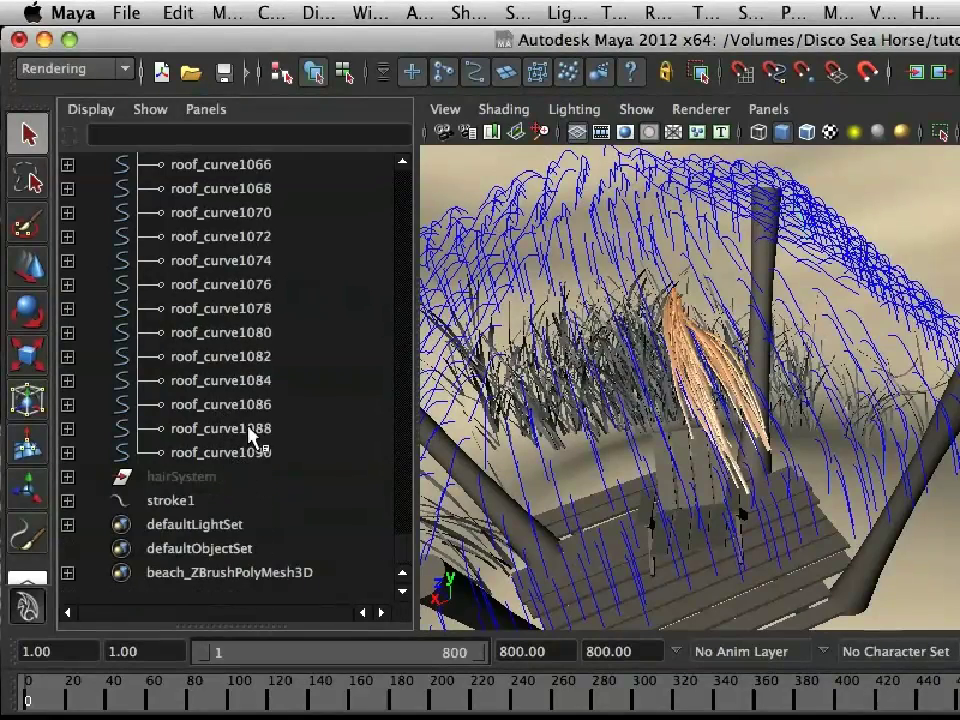
{"action": "left_click", "coordinate": [250, 435], "text": "shift"}
{"action": "key", "text": "f"}
{"action": "key", "text": "space"}
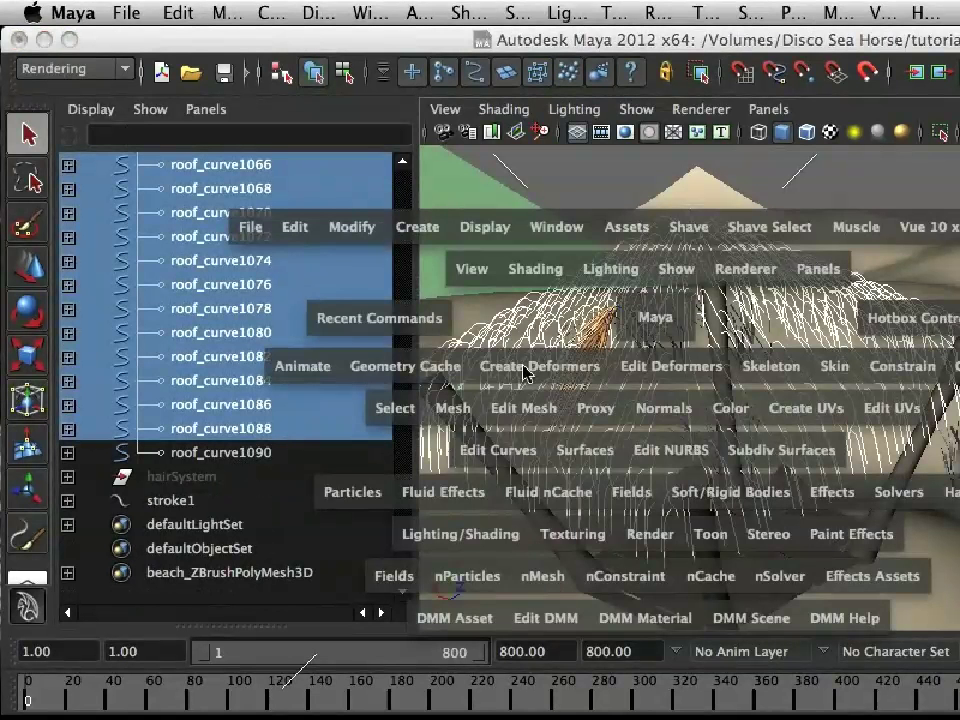
{"action": "left_click", "coordinate": [840, 538]}
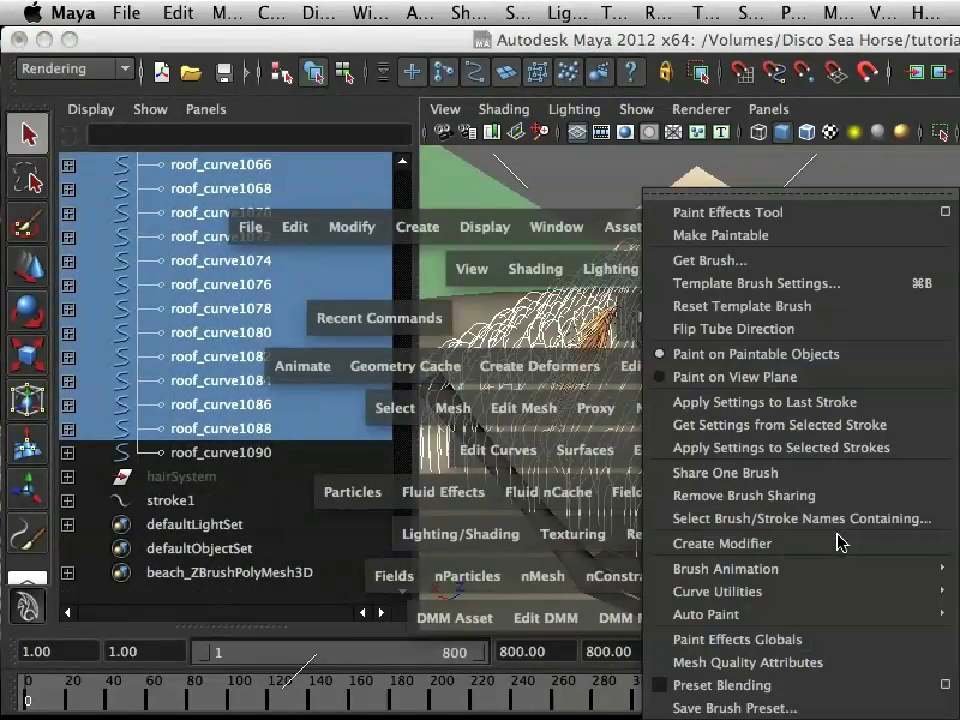
{"action": "mouse_move", "coordinate": [780, 591]}
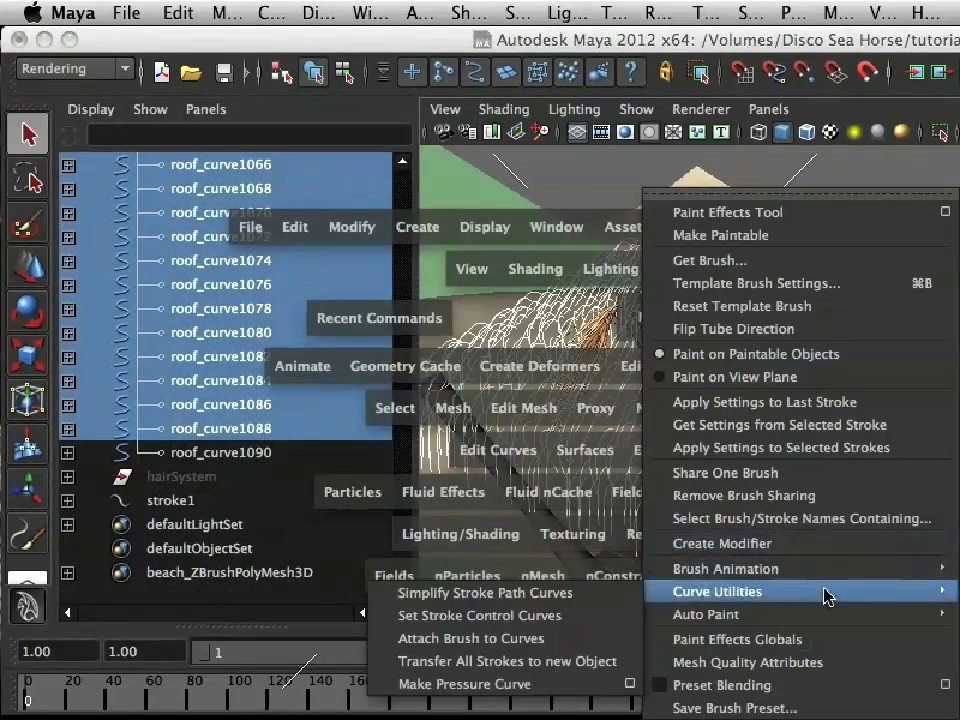
{"action": "left_click", "coordinate": [520, 646]}
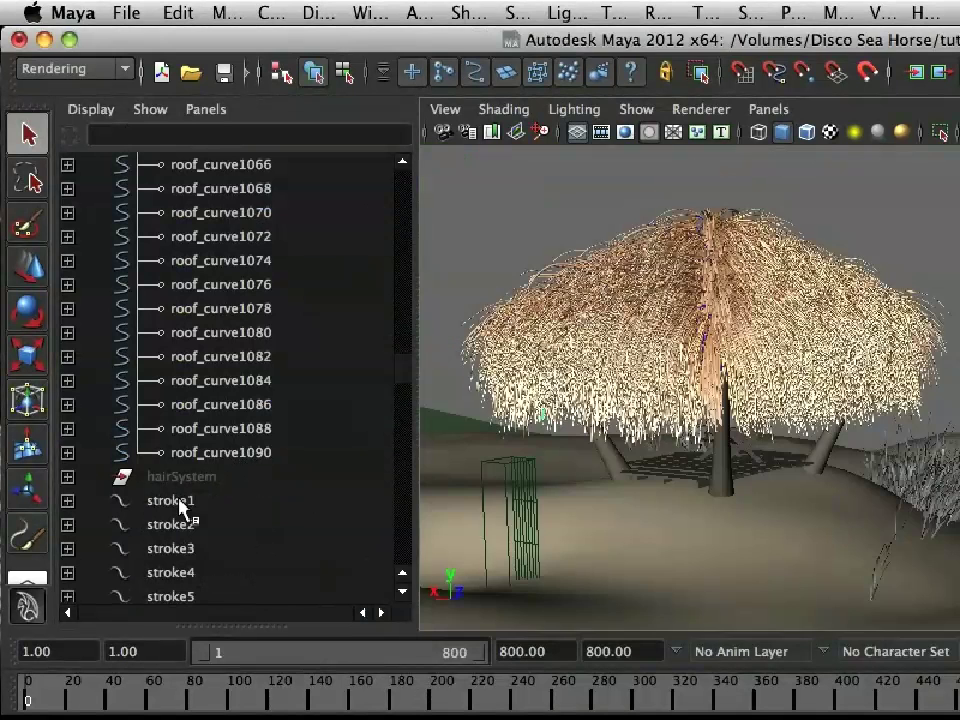
Step: Group all the roof's straw strokes, stroke1 through stroke544
{"action": "left_click", "coordinate": [208, 500]}
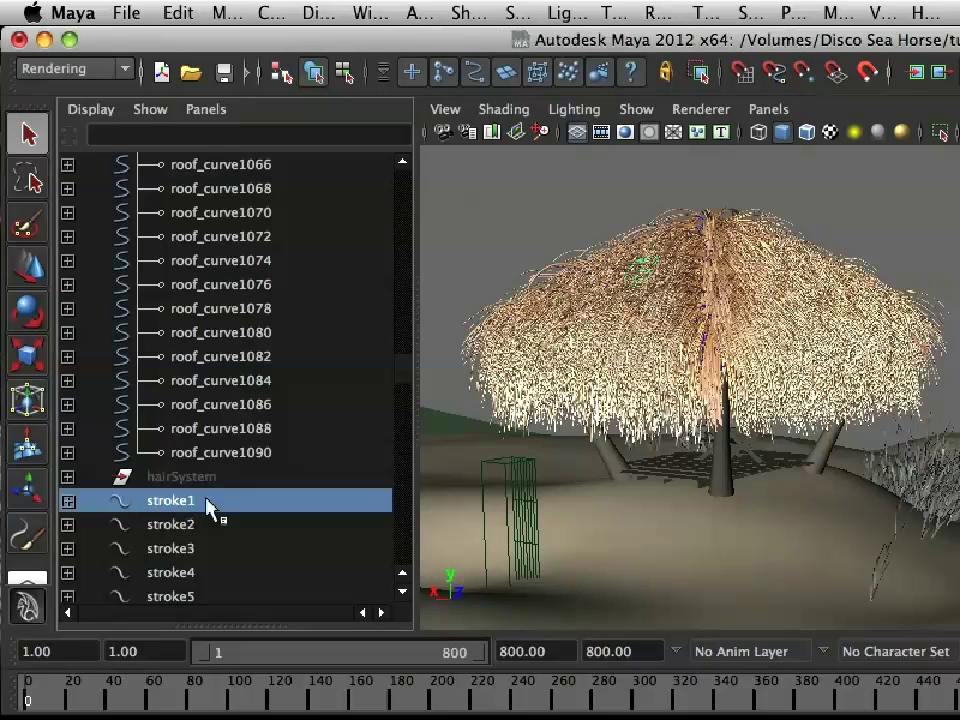
{"action": "scroll", "coordinate": [215, 507], "scroll_direction": "down", "scroll_amount": 5}
{"action": "scroll", "coordinate": [214, 508], "scroll_direction": "down", "scroll_amount": 20}
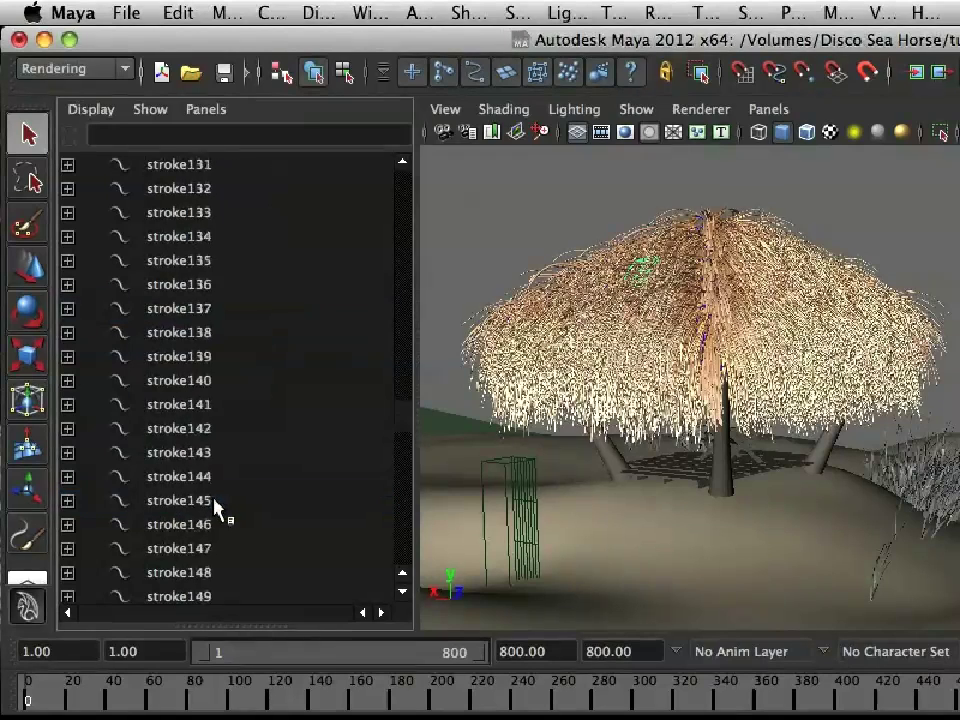
{"action": "scroll", "coordinate": [236, 520], "scroll_direction": "down", "scroll_amount": 20}
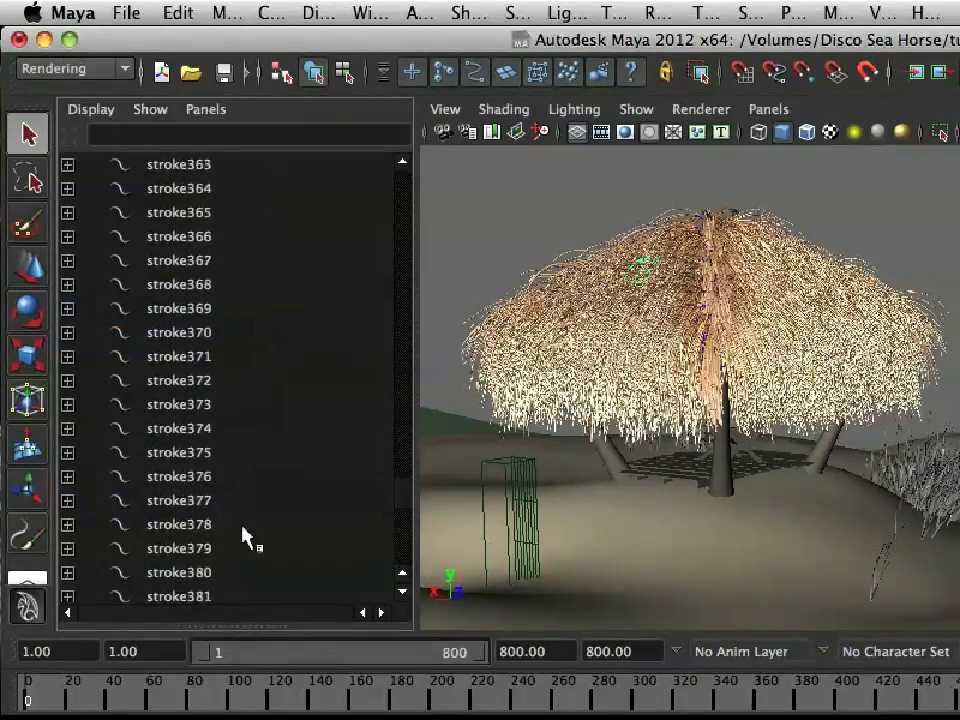
{"action": "scroll", "coordinate": [245, 548], "scroll_direction": "down", "scroll_amount": 20}
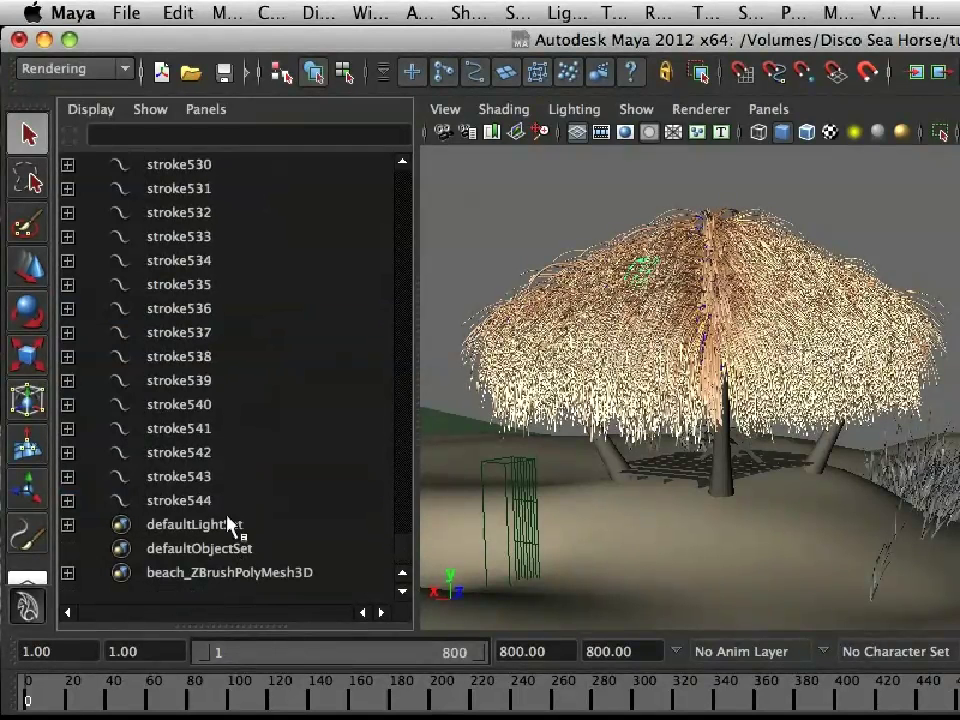
{"action": "left_click", "coordinate": [213, 500], "text": "shift"}
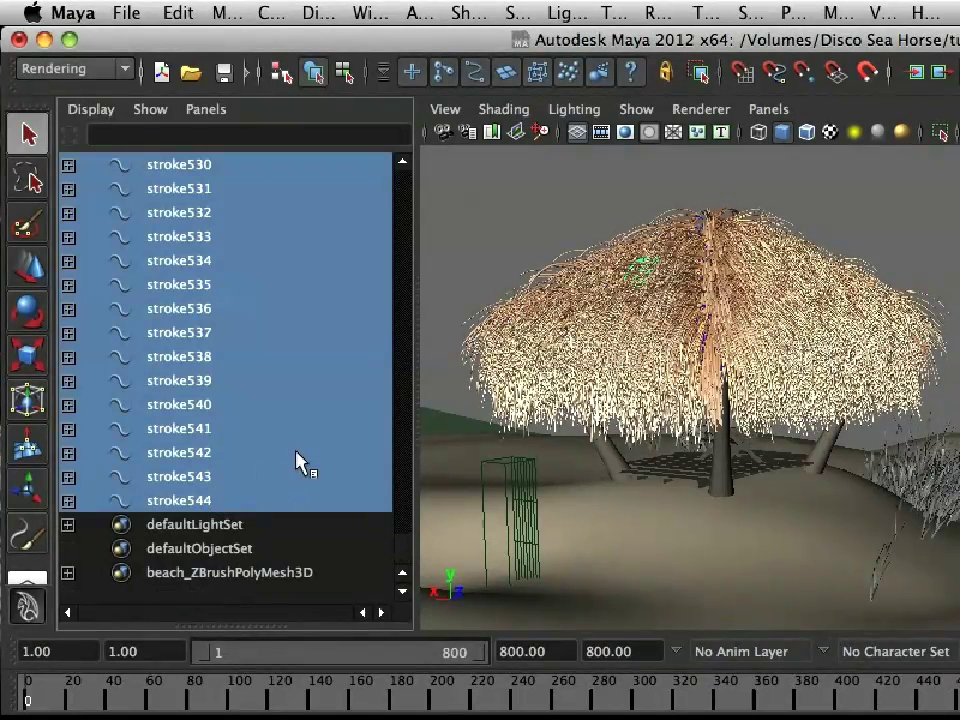
{"action": "key", "text": "ctrl+g"}
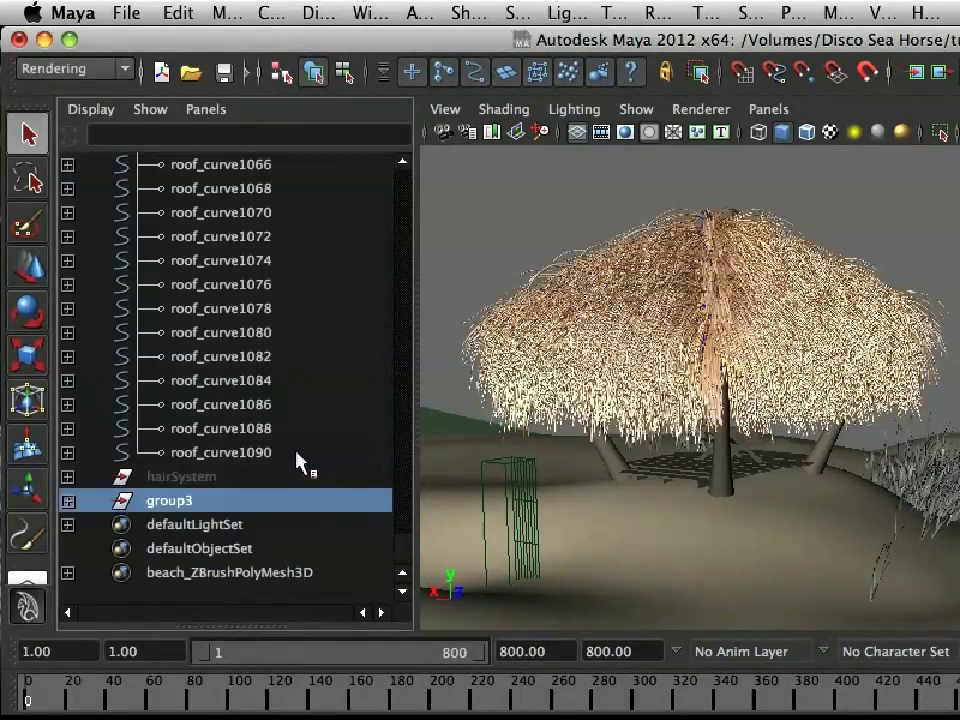
Step: Rename the new stroke group as roofStrokes
{"action": "double_click", "coordinate": [168, 502]}
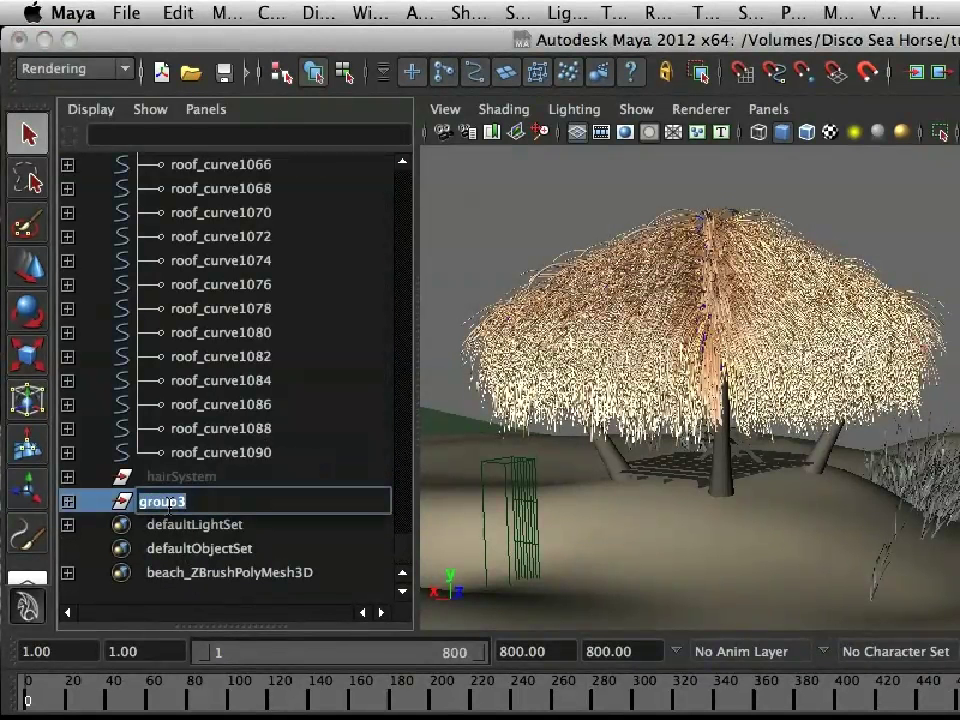
{"action": "type", "text": "roohStrokes"}
{"action": "key", "text": "Return"}
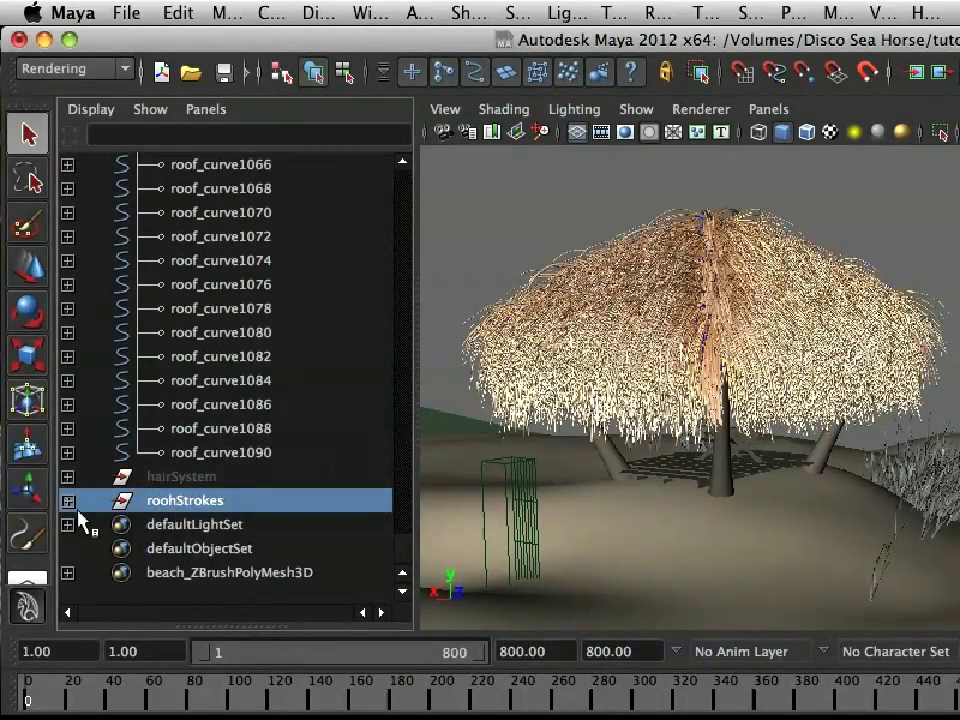
{"action": "double_click", "coordinate": [168, 501]}
{"action": "left_click", "coordinate": [164, 501]}
{"action": "key", "text": "Return"}
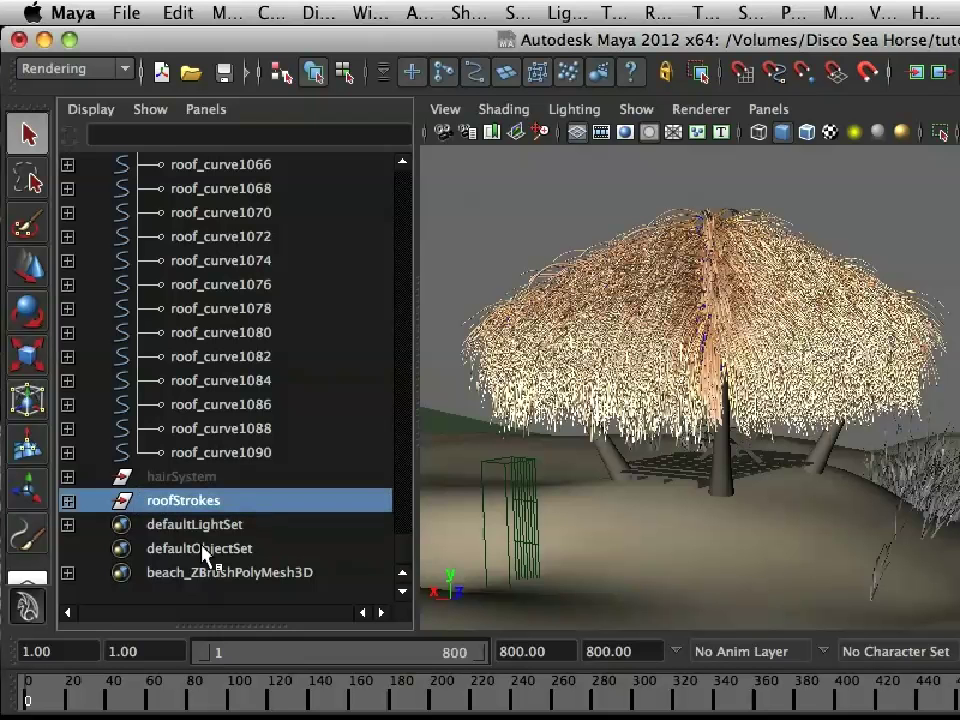
Step: Make all strokes in the roofStrokes group, stroke1 through stroke544, share one brush
{"action": "left_click", "coordinate": [67, 500]}
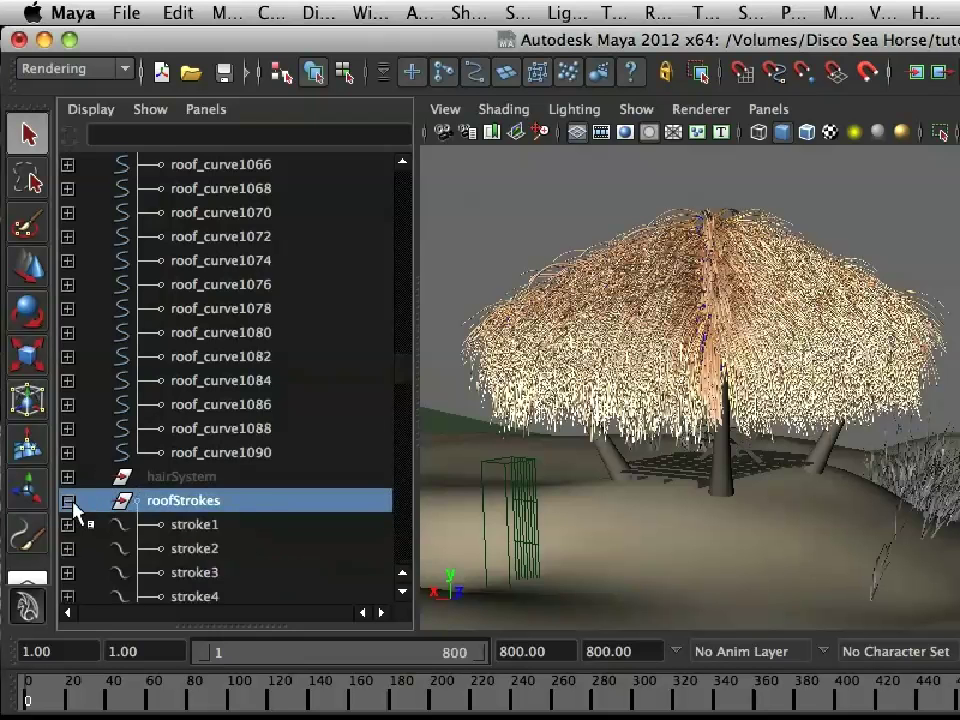
{"action": "left_click", "coordinate": [205, 524]}
{"action": "scroll", "coordinate": [210, 540], "scroll_direction": "down", "scroll_amount": 20}
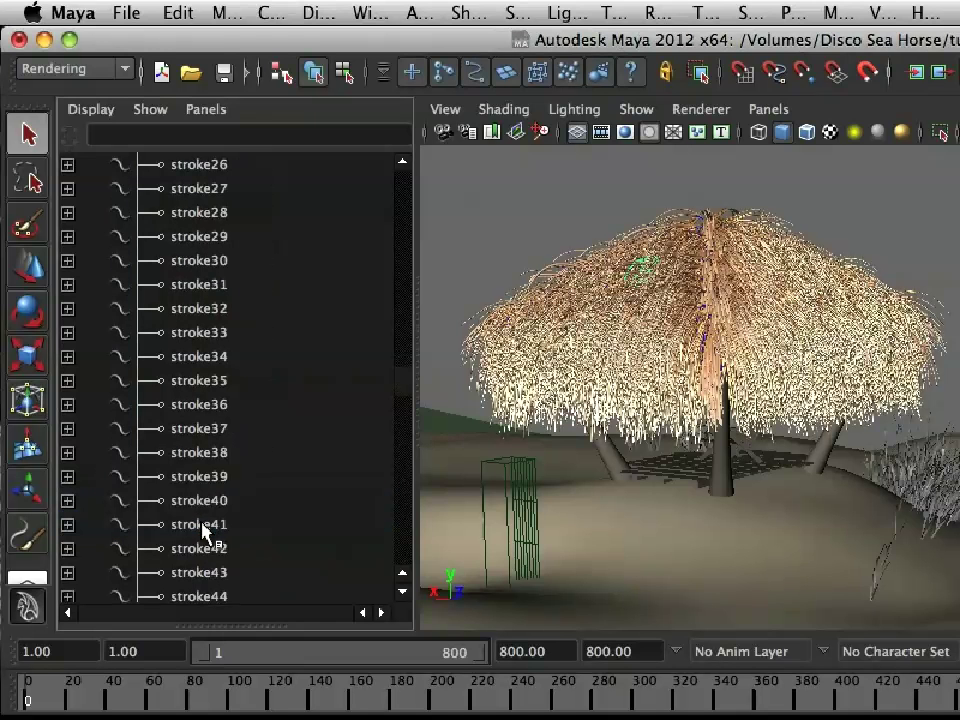
{"action": "scroll", "coordinate": [224, 565], "scroll_direction": "down", "scroll_amount": 20}
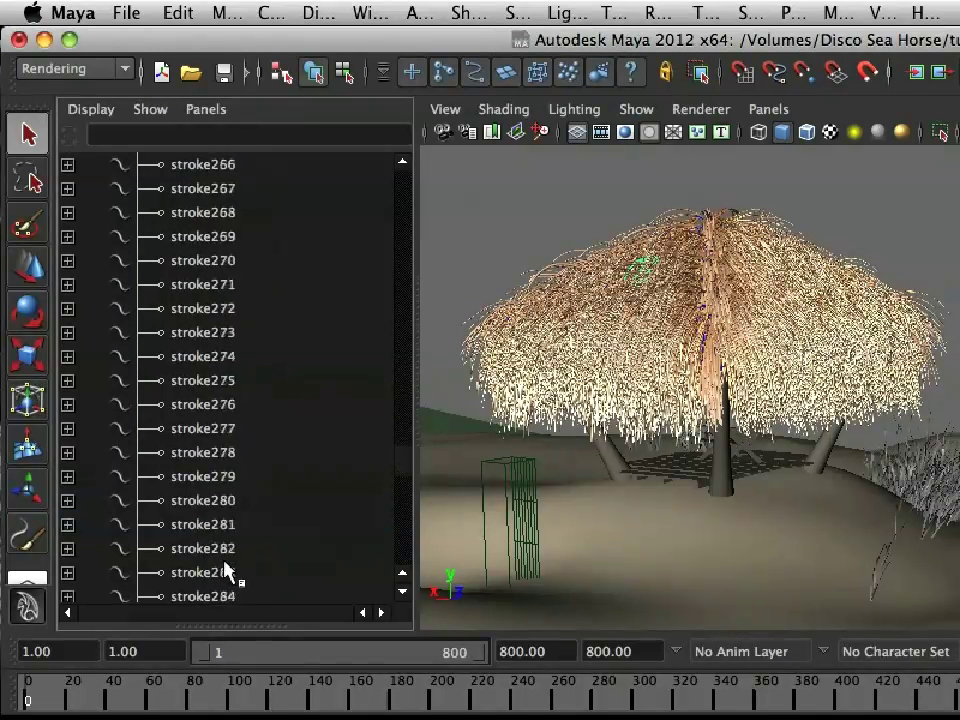
{"action": "scroll", "coordinate": [230, 580], "scroll_direction": "down", "scroll_amount": 18}
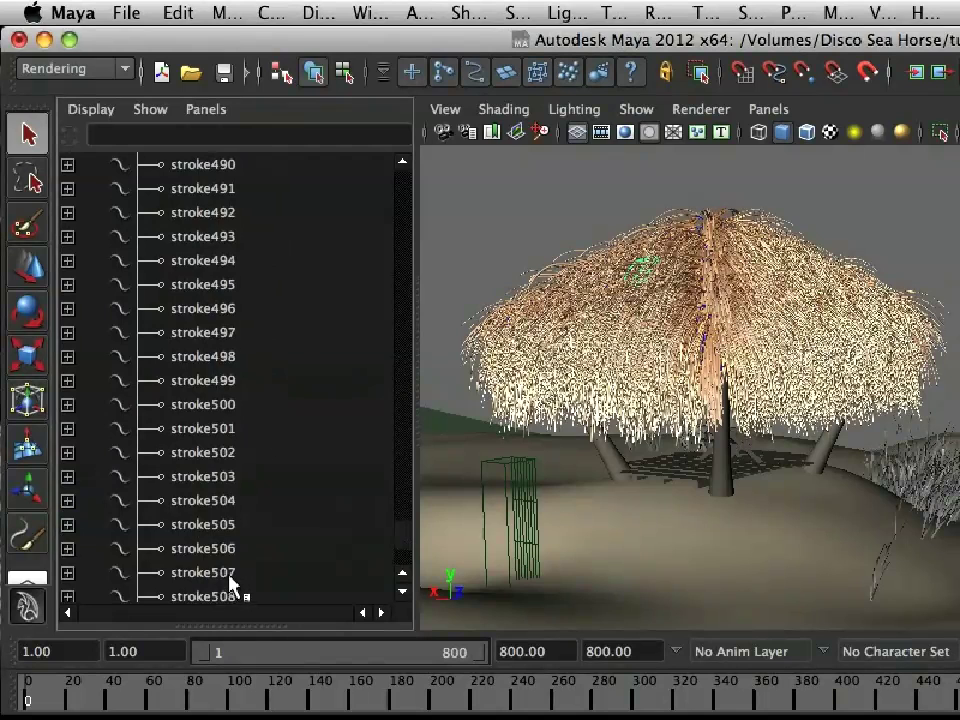
{"action": "left_click", "coordinate": [218, 497], "text": "shift"}
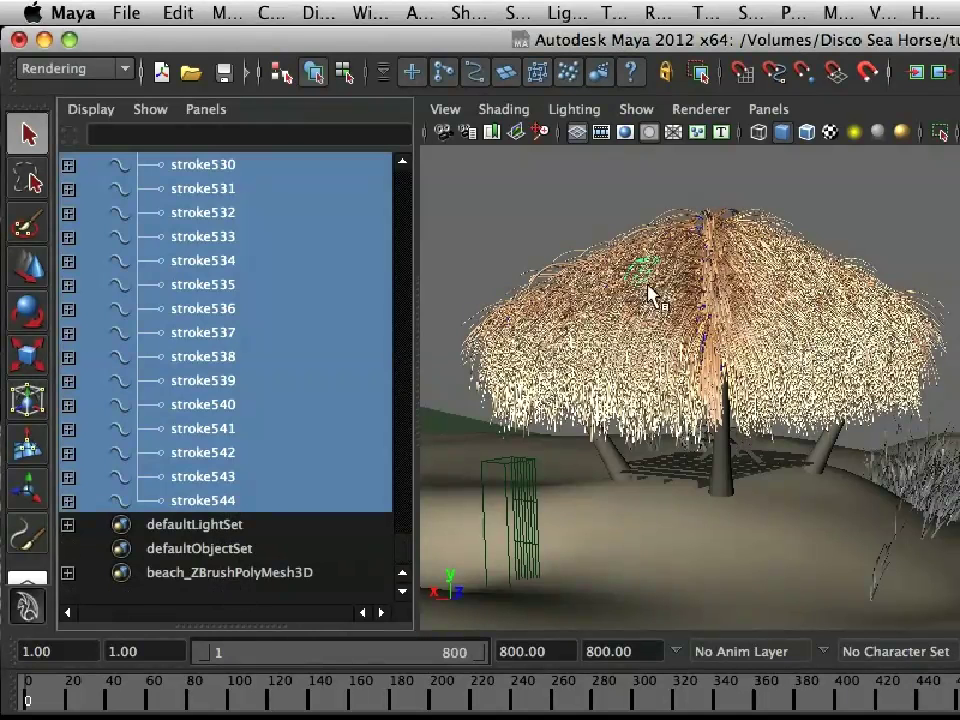
{"action": "key", "text": "space"}
{"action": "mouse_move", "coordinate": [557, 241]}
{"action": "left_mouse_down"}
{"action": "mouse_move", "coordinate": [600, 235]}
{"action": "mouse_move", "coordinate": [779, 396]}
{"action": "mouse_move", "coordinate": [773, 373]}
{"action": "mouse_move", "coordinate": [680, 325]}
{"action": "mouse_move", "coordinate": [549, 300]}
{"action": "left_mouse_up"}
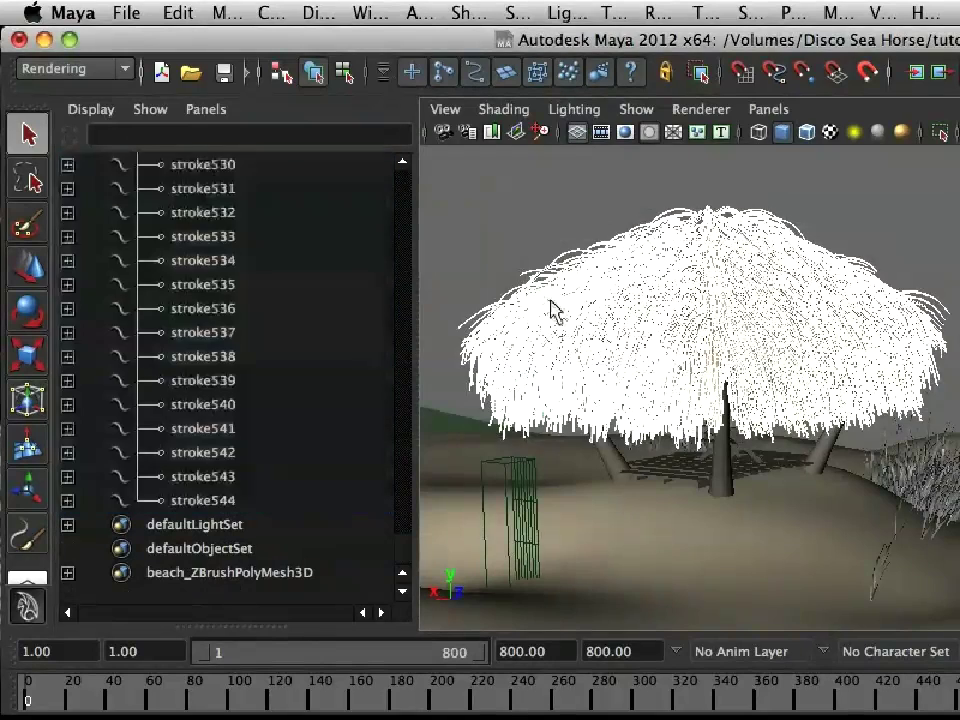
{"action": "key", "text": "super+z"}
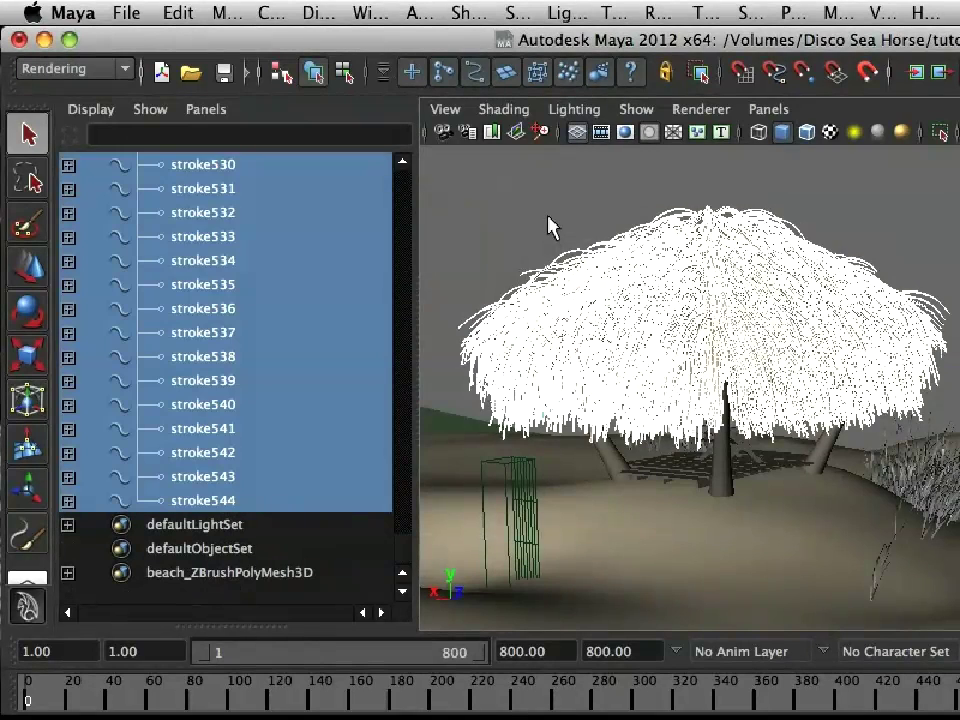
{"action": "key", "text": "space"}
{"action": "left_click", "coordinate": [764, 437]}
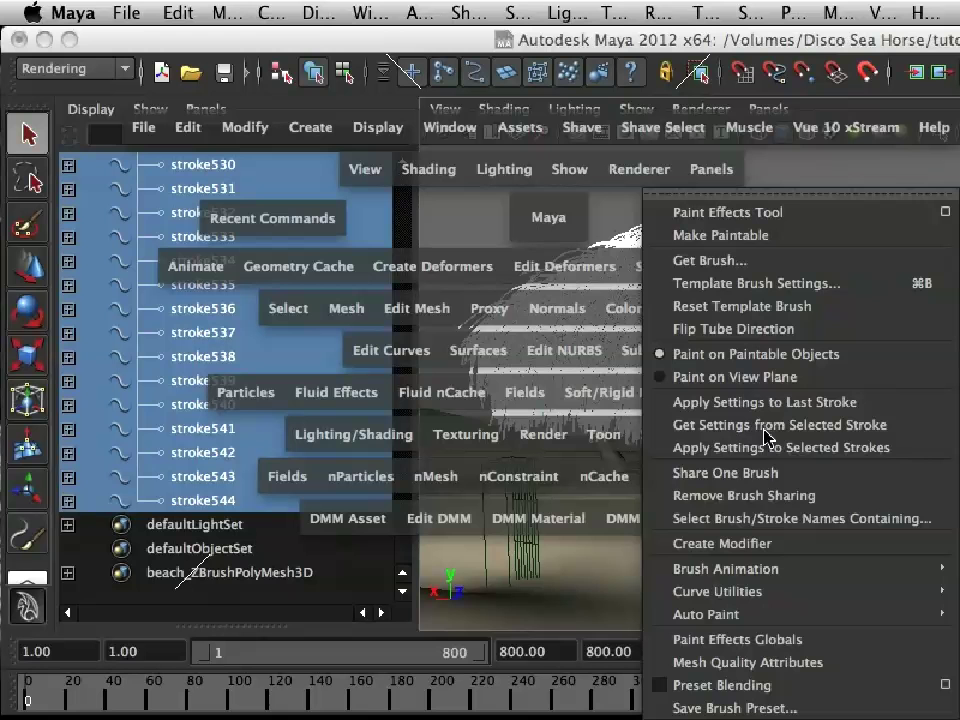
{"action": "left_click", "coordinate": [764, 484]}
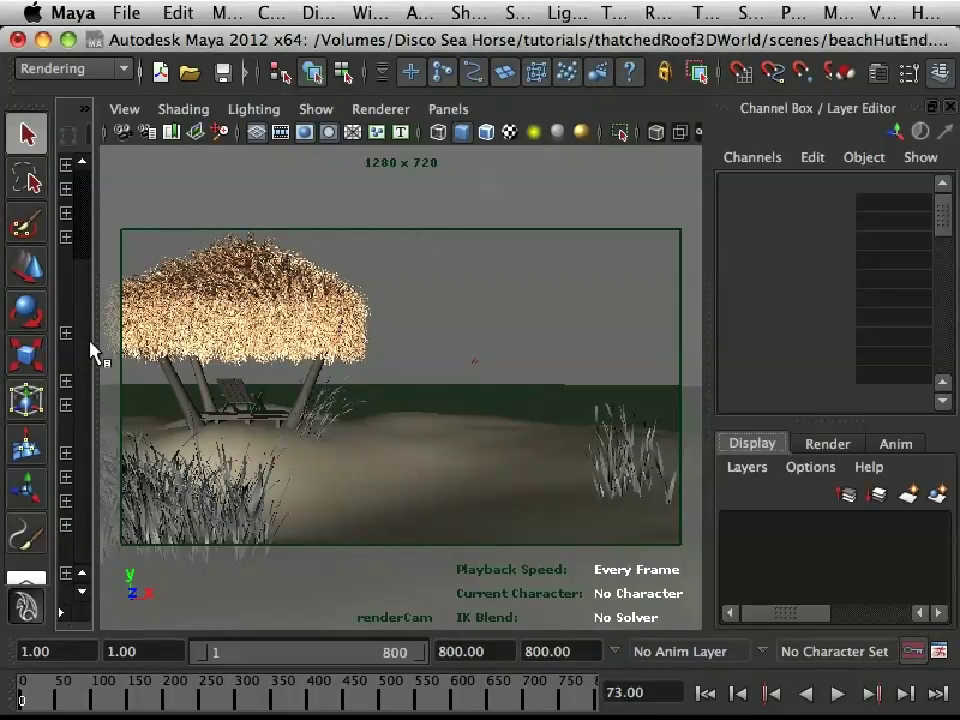
Step: Convert the Paint Effects strokes stroke1 through stroke544 in the roofStrokes group to polygons
{"action": "left_click_drag", "start_coordinate": [97, 343], "coordinate": [238, 325]}
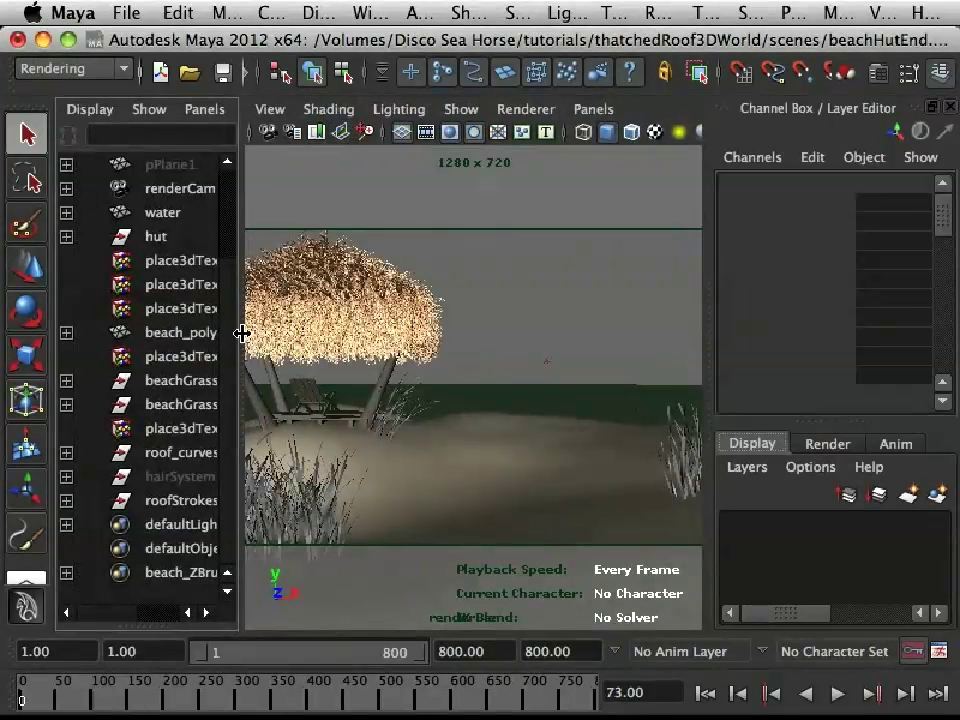
{"action": "left_click", "coordinate": [67, 500]}
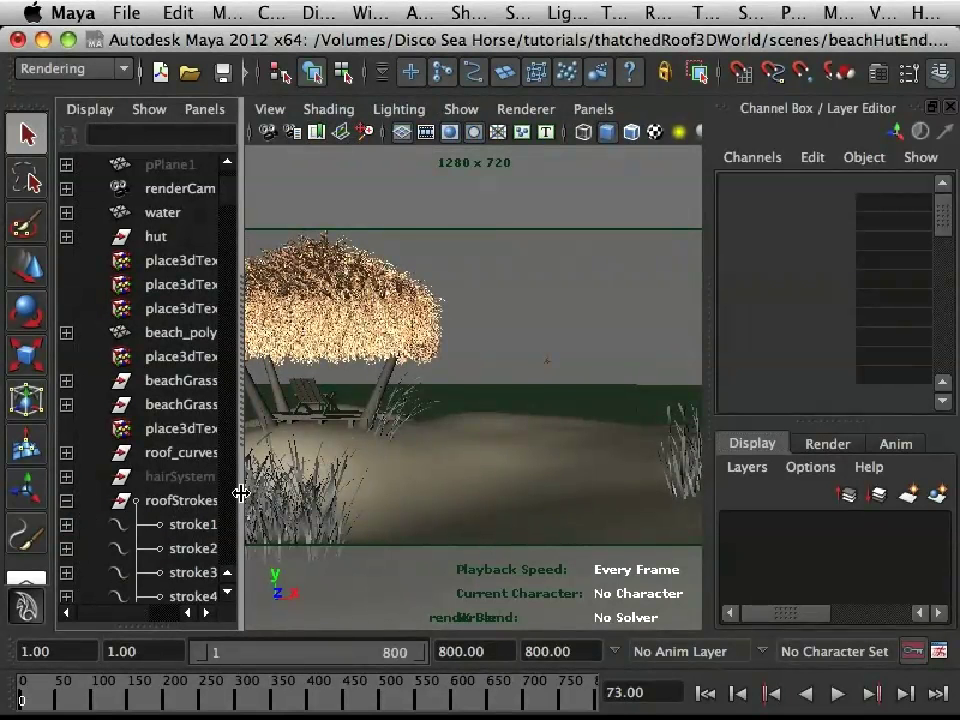
{"action": "left_click_drag", "start_coordinate": [241, 490], "coordinate": [356, 484]}
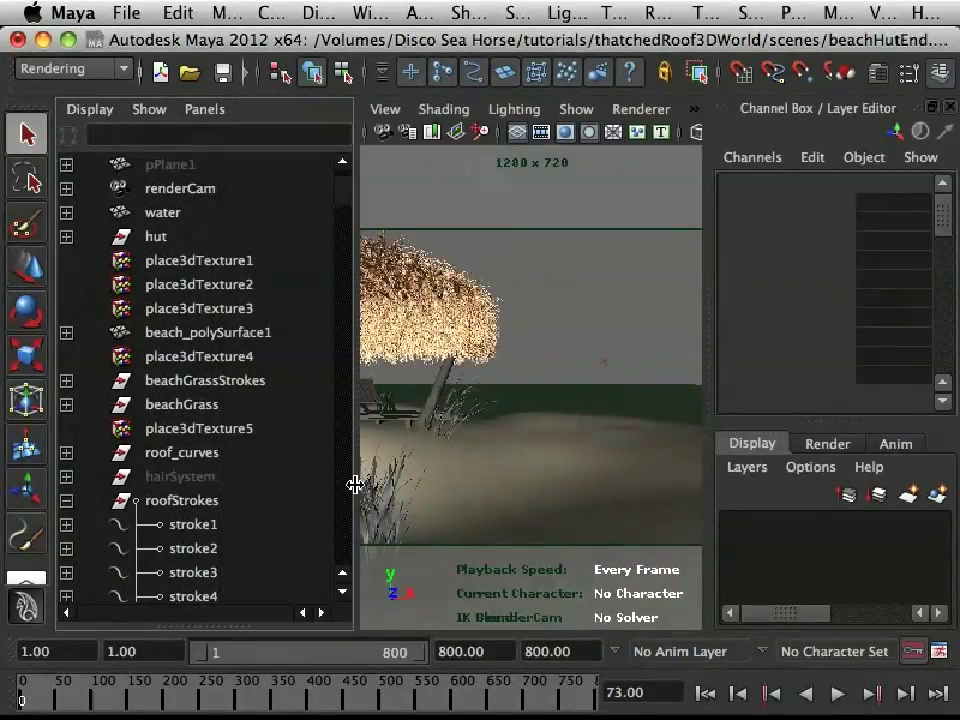
{"action": "left_click", "coordinate": [226, 526]}
{"action": "left_click_drag", "start_coordinate": [345, 197], "coordinate": [343, 565]}
{"action": "left_click", "coordinate": [214, 499], "text": "shift"}
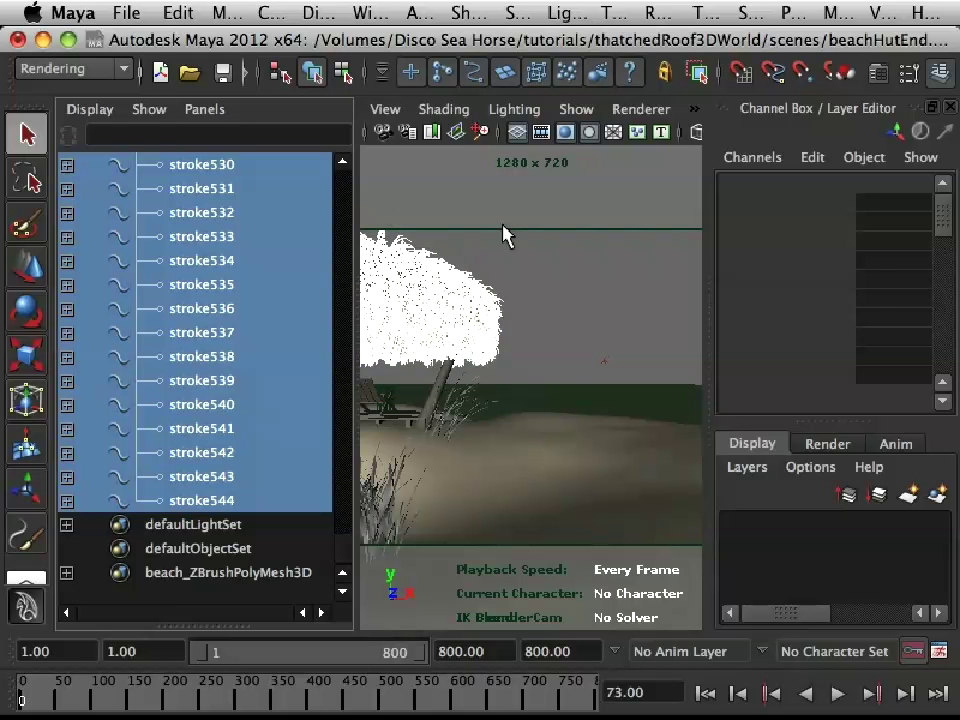
{"action": "key", "text": "space"}
{"action": "mouse_move", "coordinate": [199, 135]}
{"action": "left_mouse_down"}
{"action": "mouse_move", "coordinate": [251, 510]}
{"action": "mouse_move", "coordinate": [493, 484]}
{"action": "mouse_move", "coordinate": [526, 413]}
{"action": "mouse_move", "coordinate": [522, 552]}
{"action": "mouse_move", "coordinate": [523, 527]}
{"action": "mouse_move", "coordinate": [525, 535]}
{"action": "left_mouse_up"}
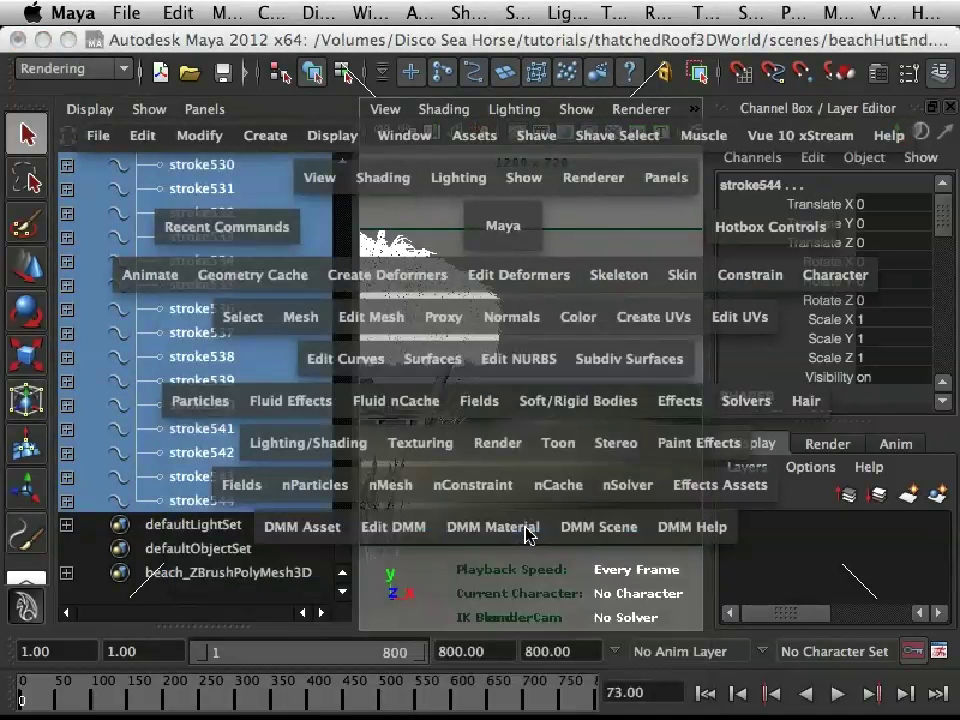
Step: Collapse the roofStrokes group in the Outliner and hide it
{"action": "left_click_drag", "start_coordinate": [343, 369], "coordinate": [358, 189]}
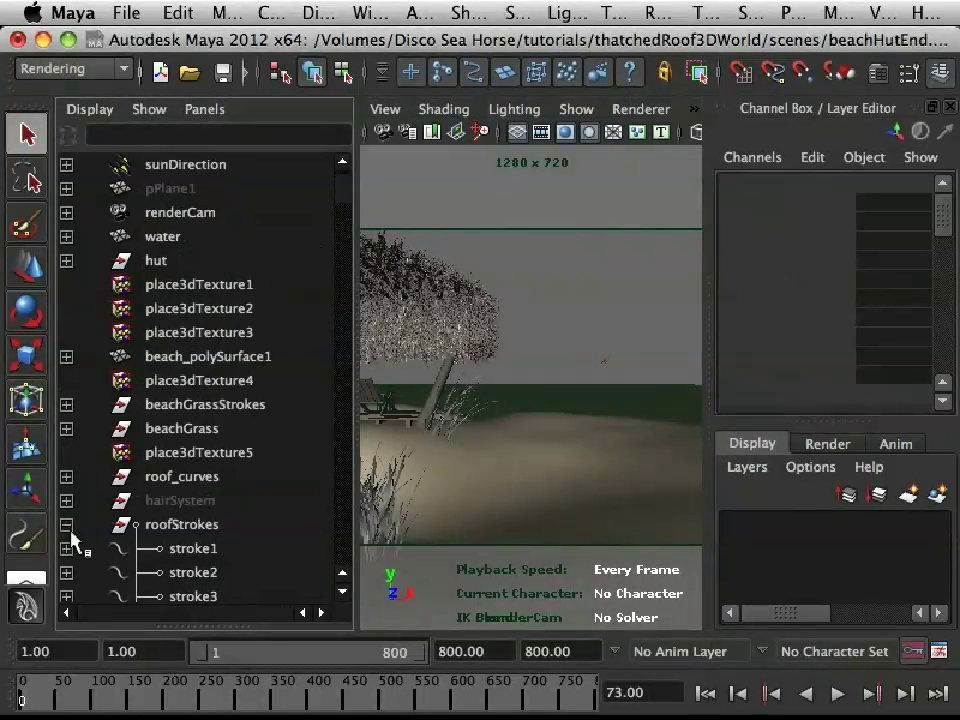
{"action": "left_click", "coordinate": [67, 526]}
{"action": "left_click", "coordinate": [205, 524]}
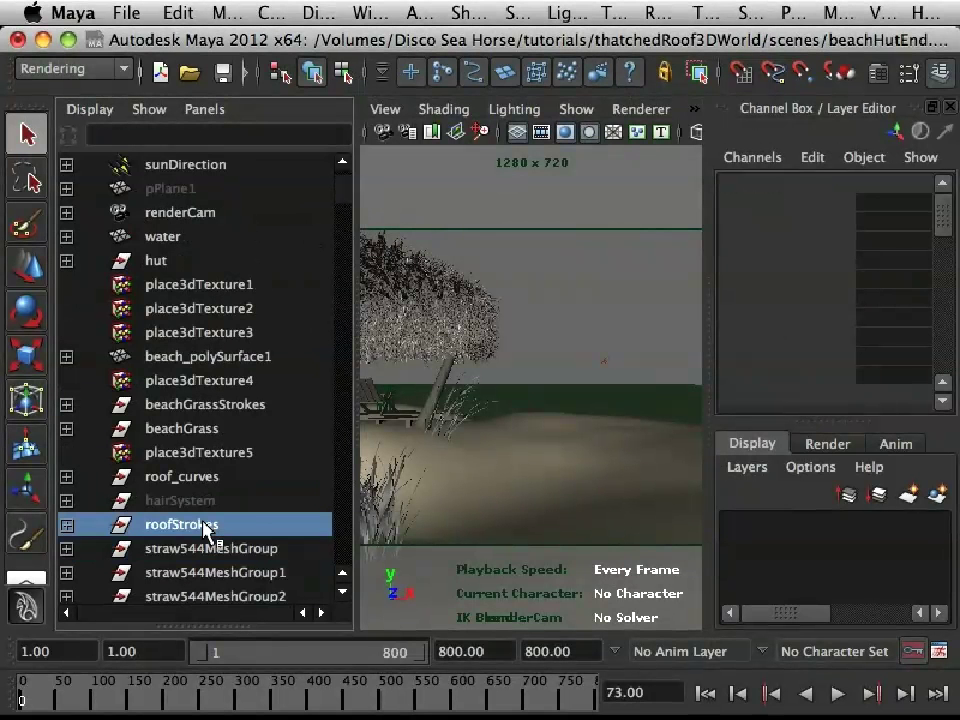
{"action": "key", "text": "ctrl+h"}
Step: Ungroup all the converted straw mesh groups, straw544MeshGroup through straw544MeshGroup543
{"action": "left_click", "coordinate": [133, 550]}
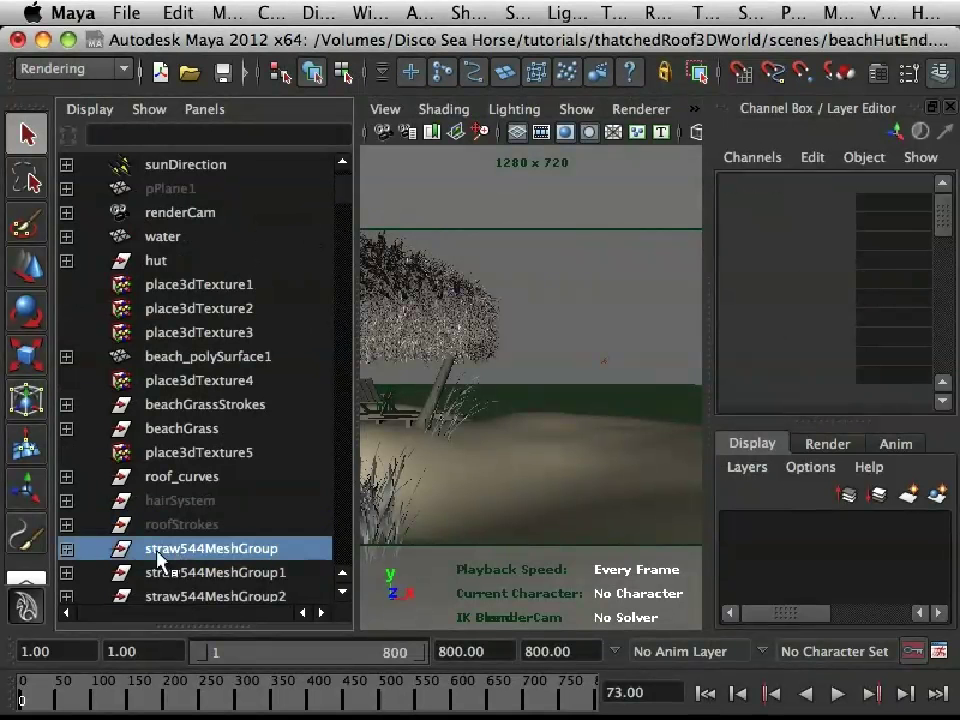
{"action": "scroll", "coordinate": [255, 500], "scroll_direction": "down", "scroll_amount": 20}
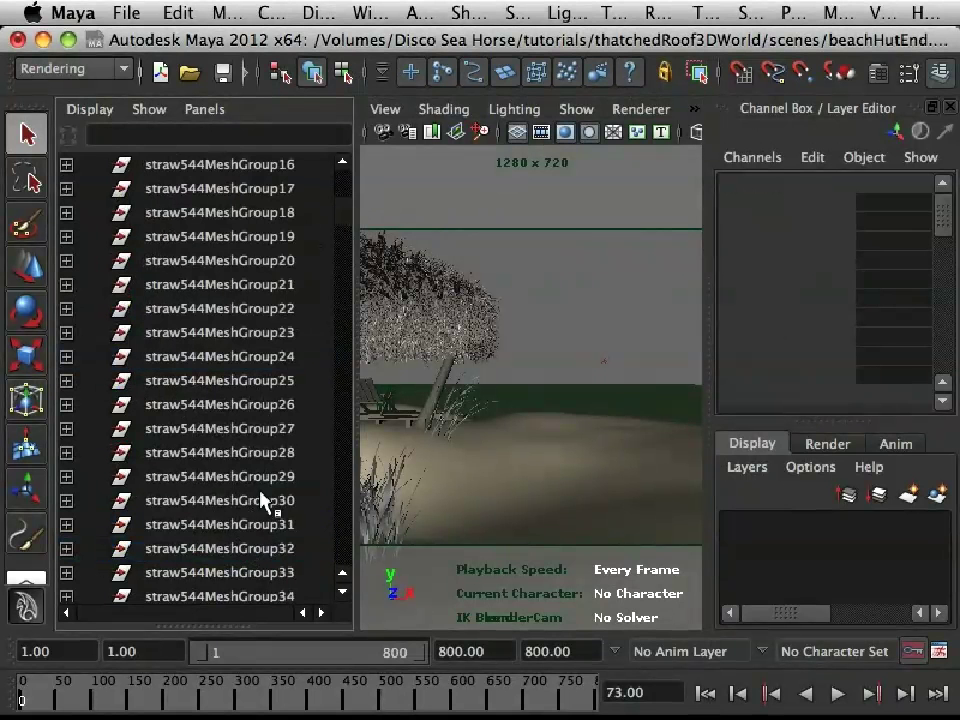
{"action": "scroll", "coordinate": [255, 500], "scroll_direction": "down", "scroll_amount": 20}
{"action": "left_click", "coordinate": [270, 500], "text": "shift"}
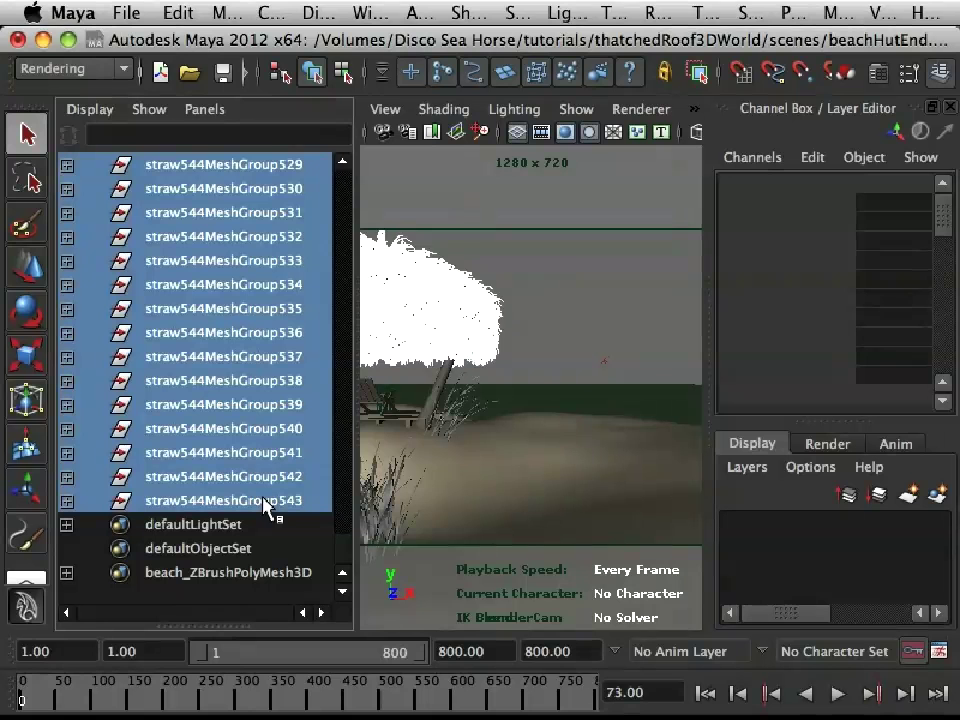
{"action": "key", "text": "space"}
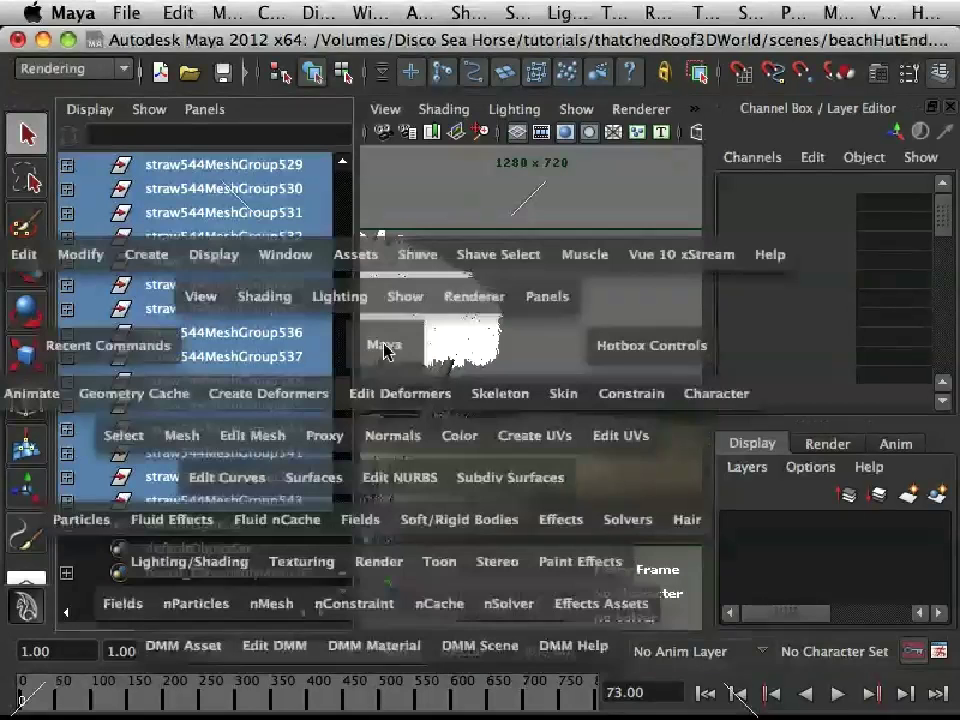
{"action": "left_click", "coordinate": [20, 254]}
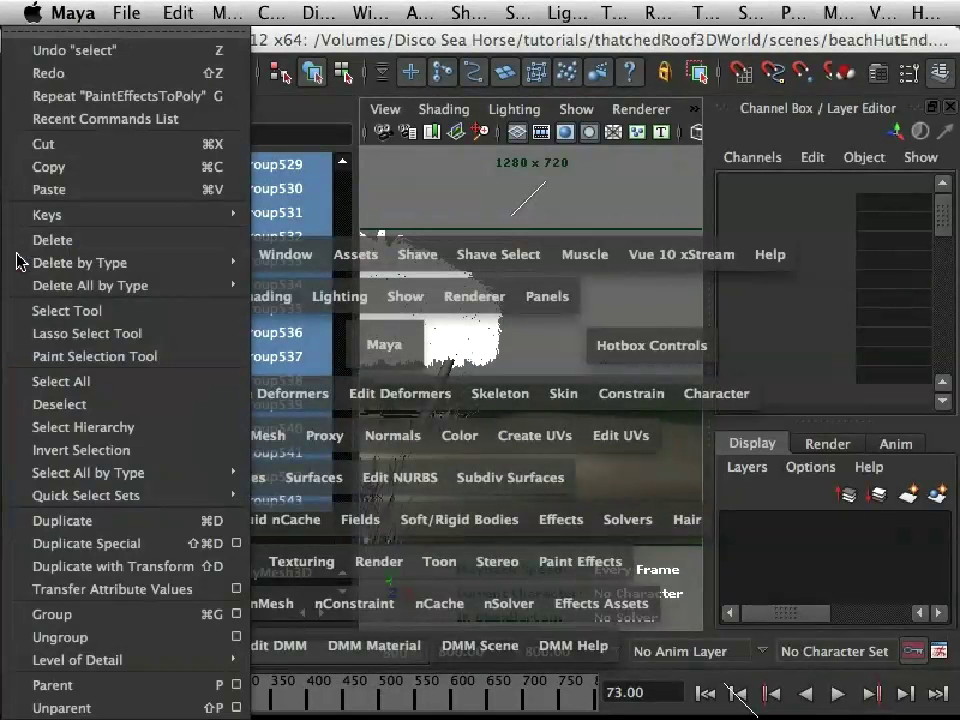
{"action": "left_click", "coordinate": [96, 637]}
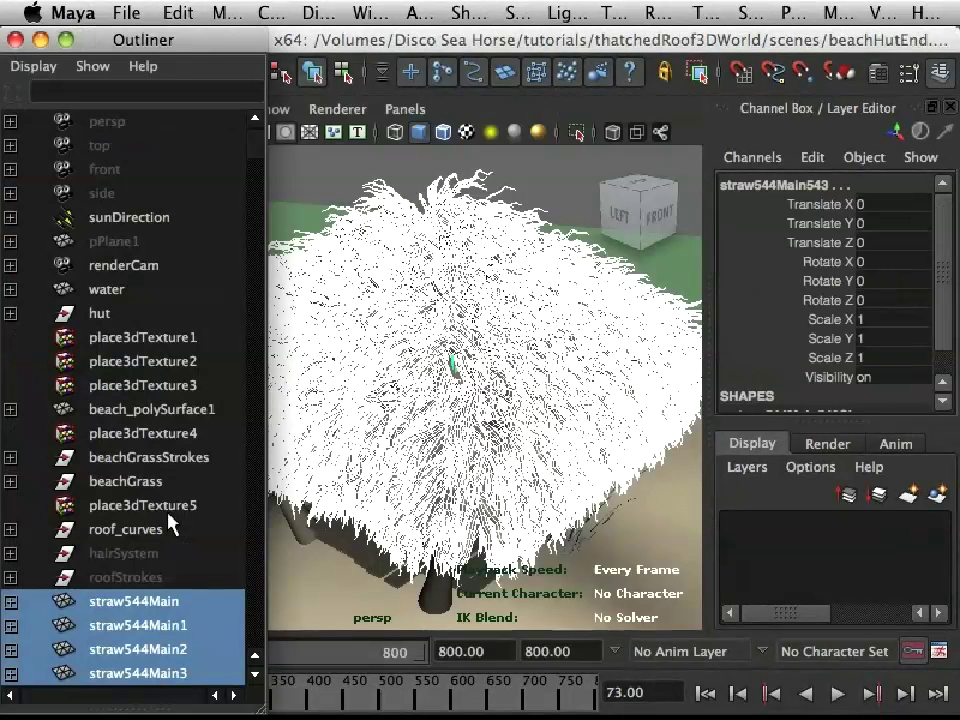
Step: Group all the loose straw meshes, straw544Main through straw544Main543, and rename the group as roofPoly
{"action": "scroll", "coordinate": [168, 514], "scroll_direction": "down", "scroll_amount": 10}
{"action": "scroll", "coordinate": [171, 535], "scroll_direction": "up", "scroll_amount": 5}
{"action": "scroll", "coordinate": [171, 530], "scroll_direction": "down", "scroll_amount": 5}
{"action": "scroll", "coordinate": [170, 536], "scroll_direction": "up", "scroll_amount": 8}
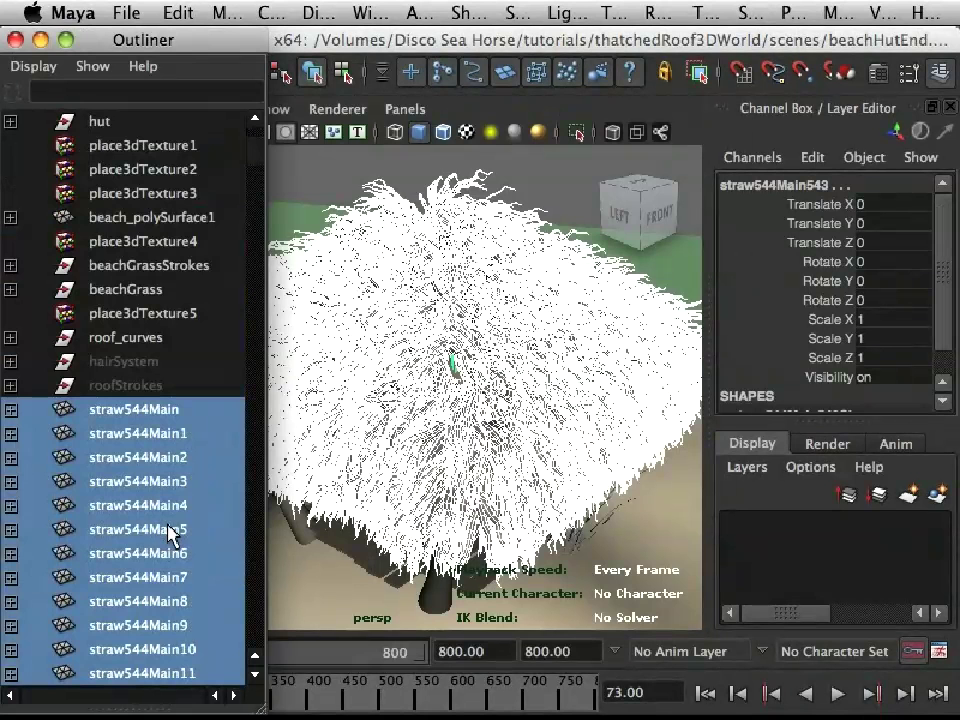
{"action": "key", "text": "ctrl+g"}
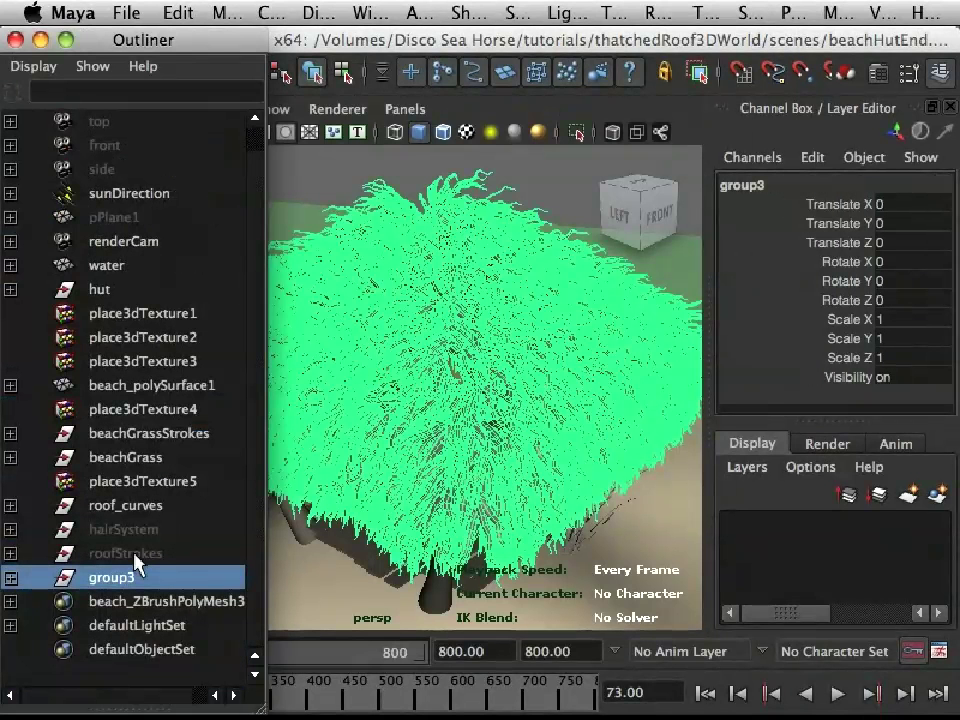
{"action": "double_click", "coordinate": [124, 576]}
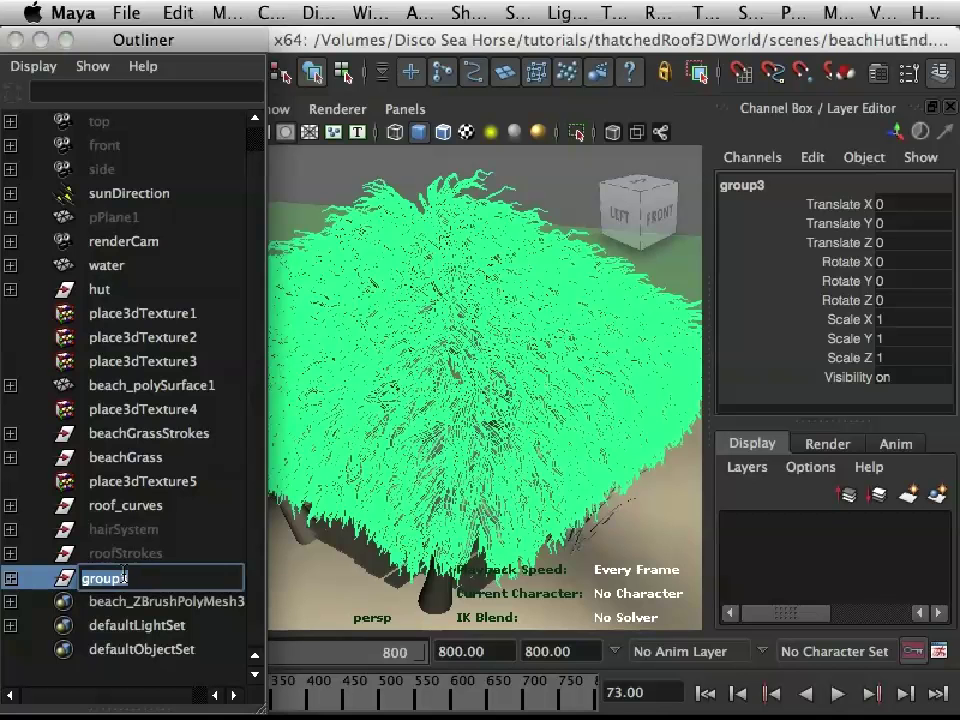
{"action": "type", "text": "roofPoly"}
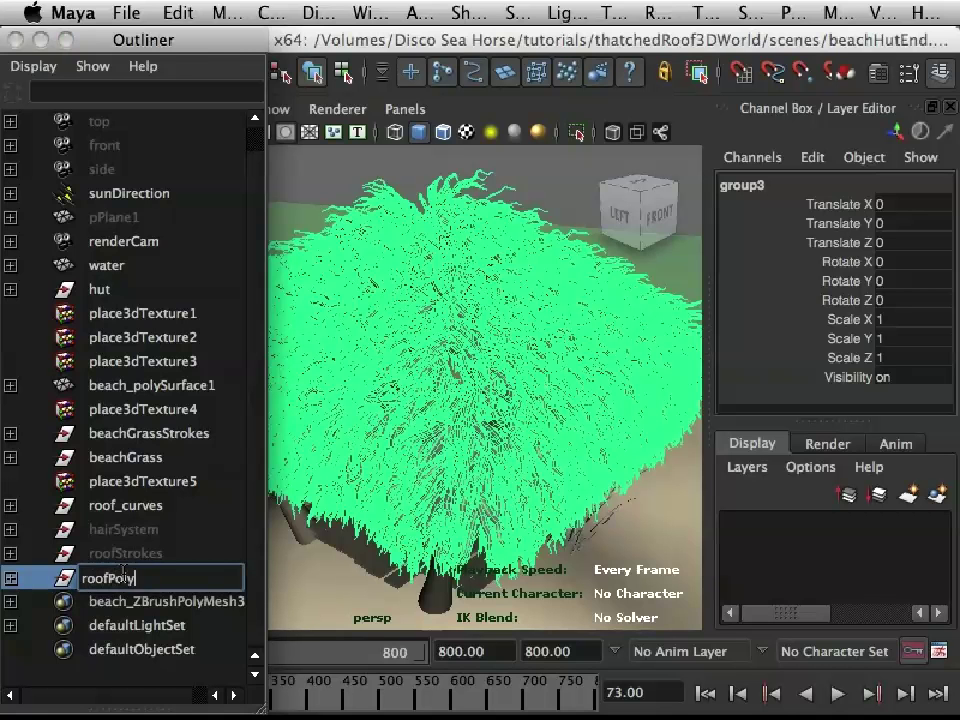
{"action": "key", "text": "Return"}
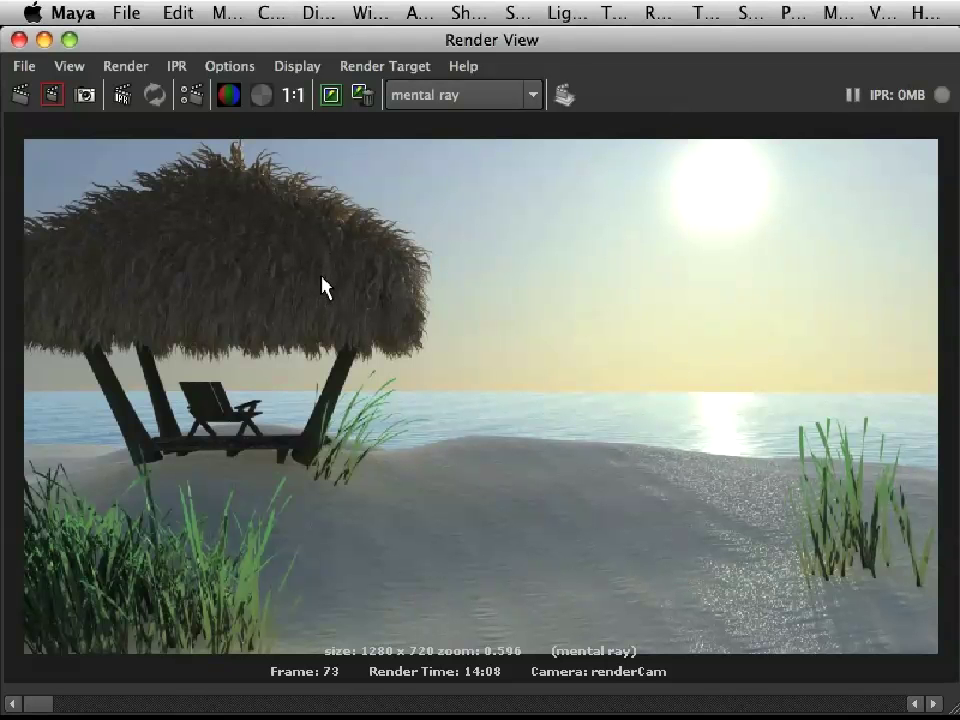
Step: Move the Render View window into full view to examine the rendered beach hut and its thatched roof
{"action": "key", "text": "space"}
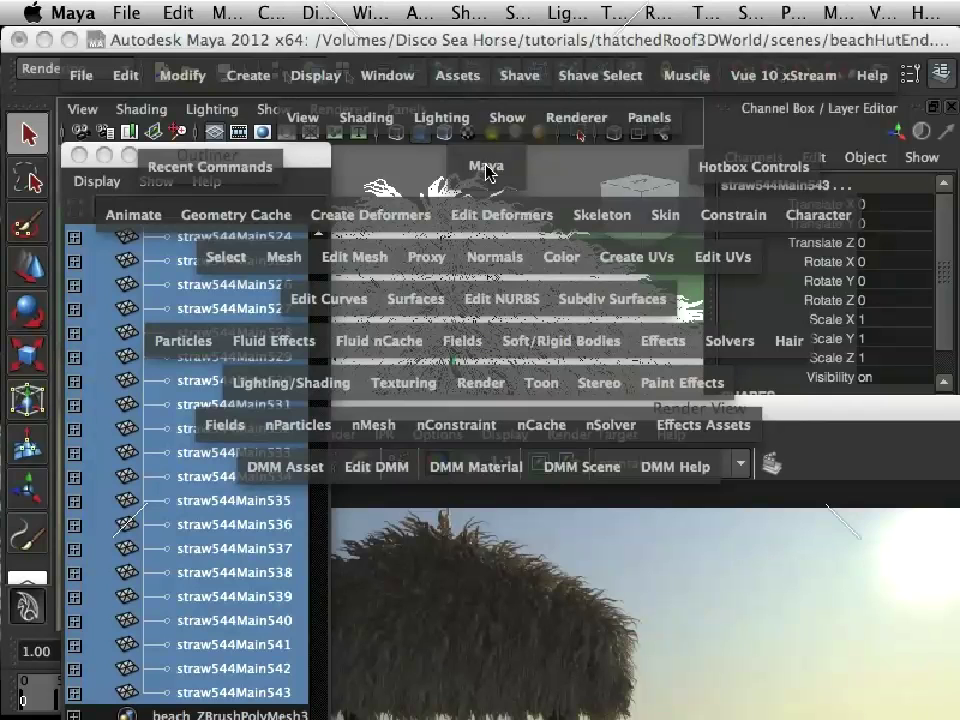
{"action": "left_click_drag", "start_coordinate": [789, 407], "coordinate": [594, 45]}
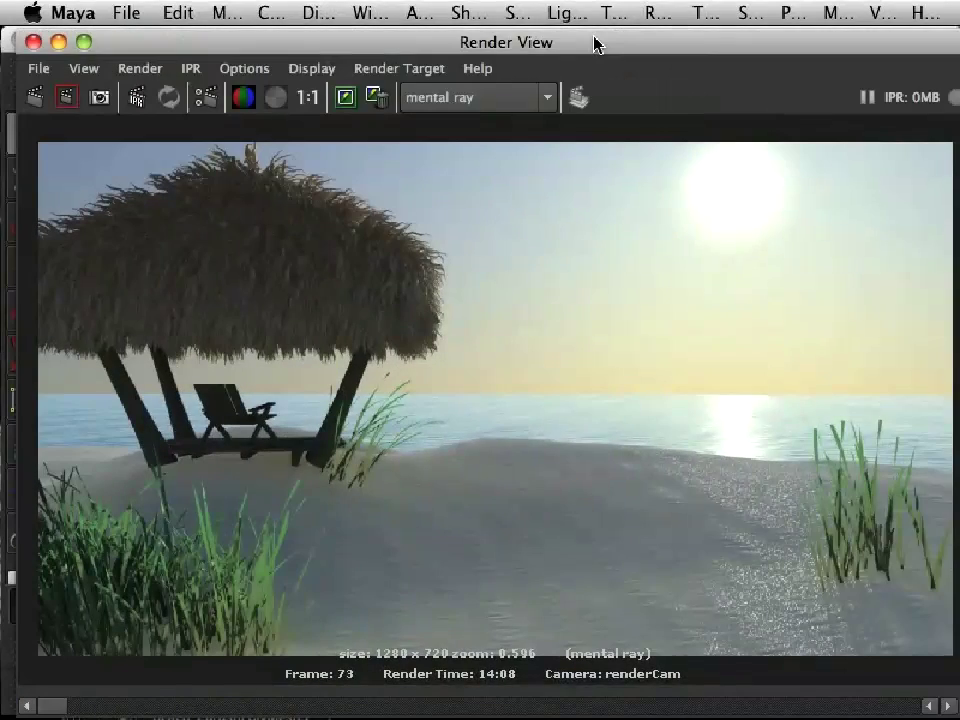